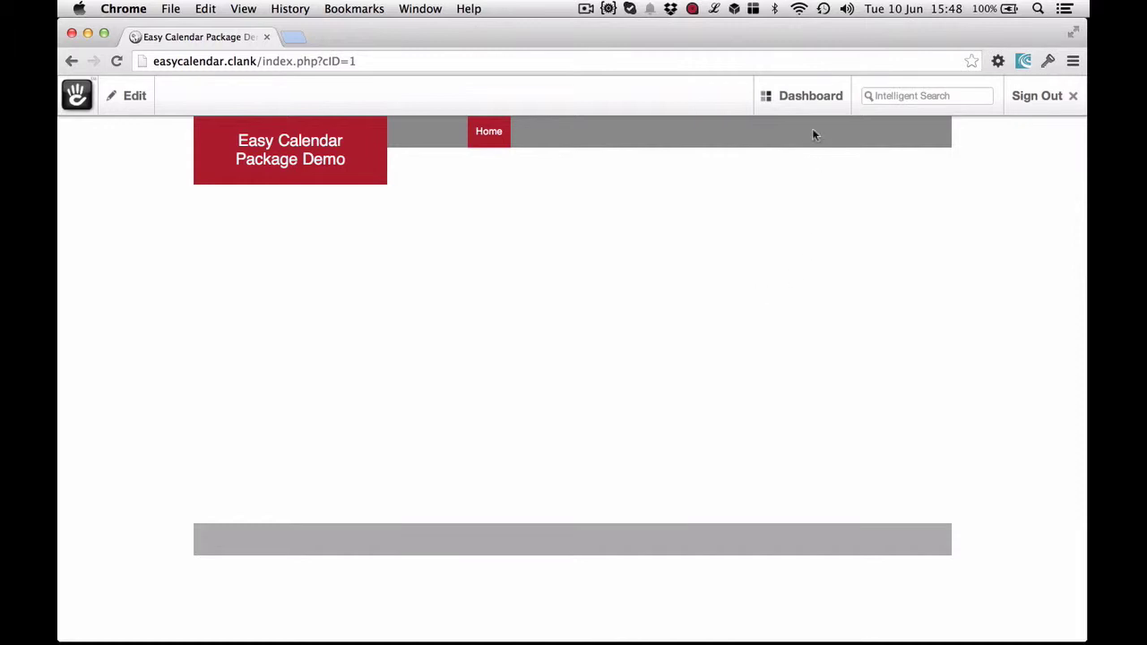
Install the Edit In Composer Toolbar Button package and Easy Calendar, letting it set up a new Composer page type and top-level events page.
mouse_move(804, 96)
click(660, 282)
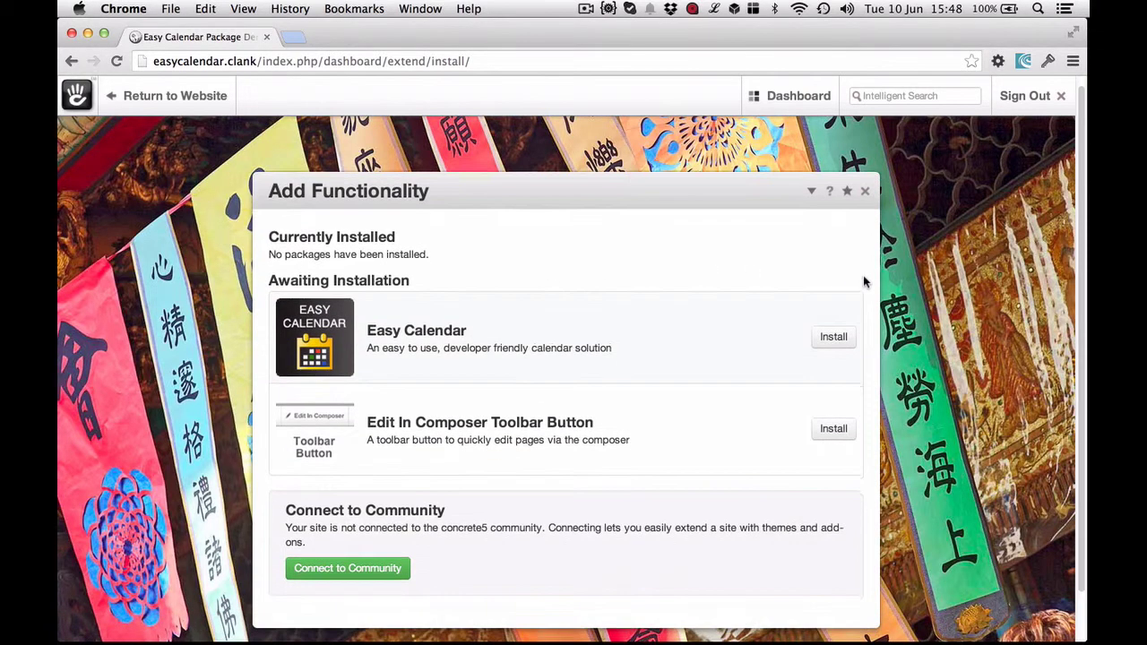
scroll(869, 282, down, 2)
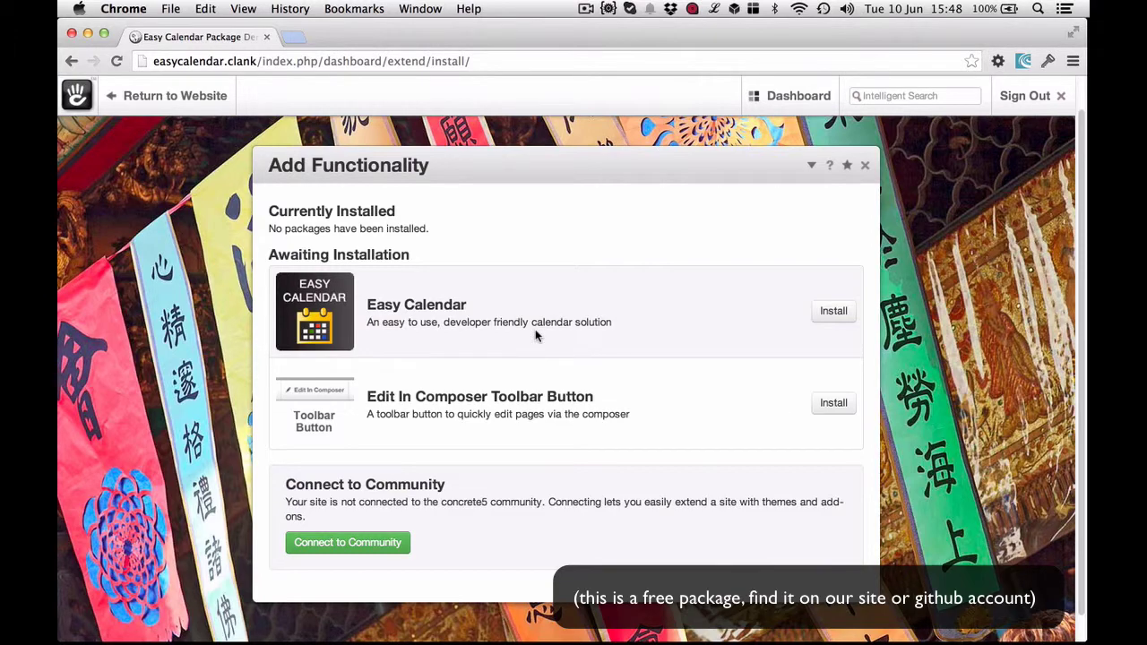
click(815, 407)
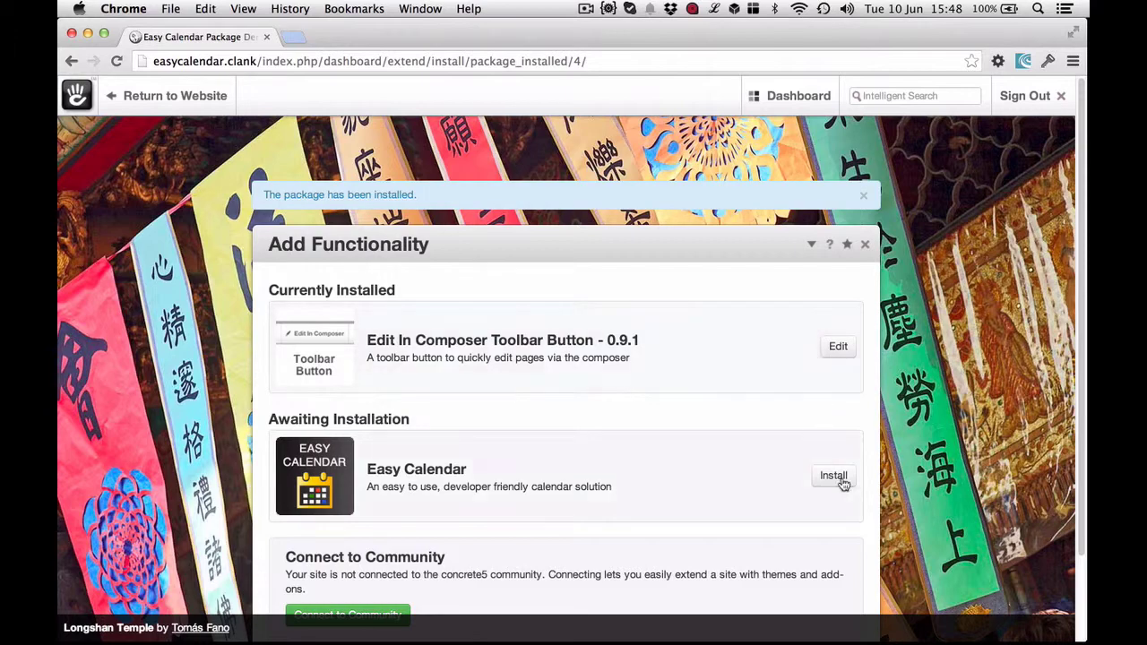
click(840, 480)
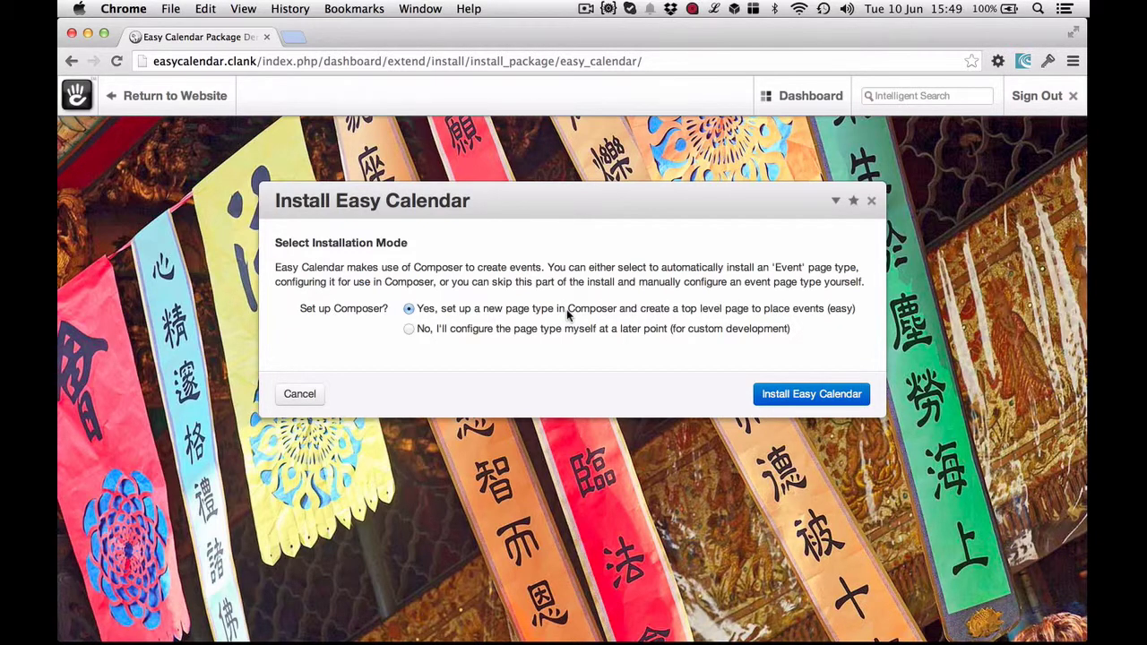
click(787, 401)
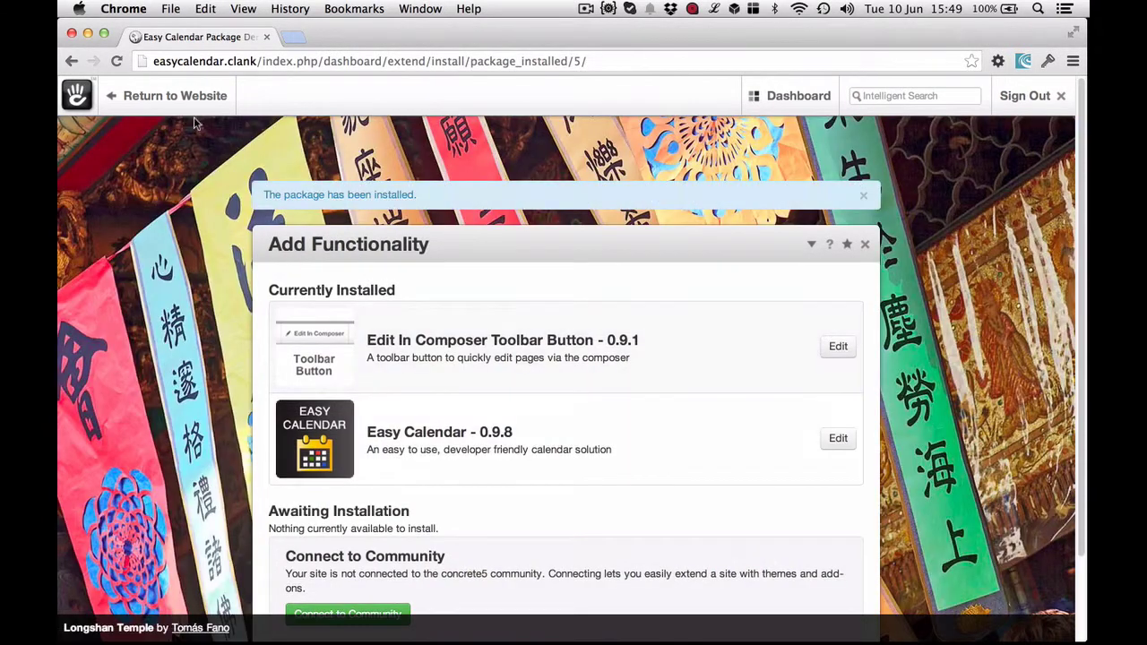
Return to the website and put the Events page into edit mode.
click(162, 96)
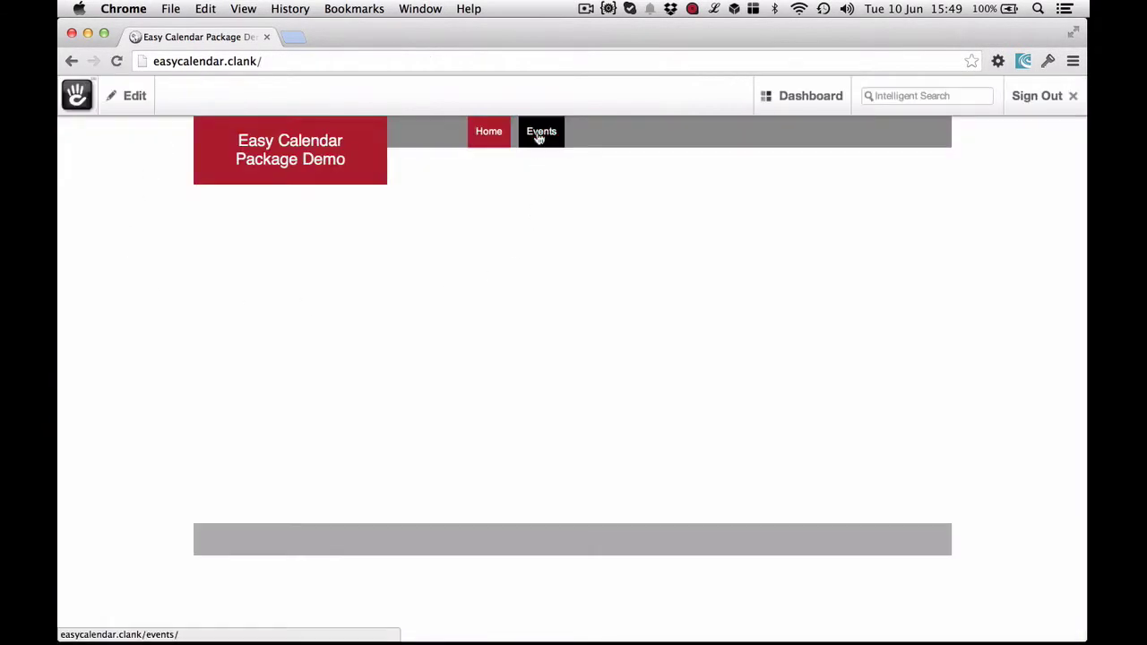
click(540, 138)
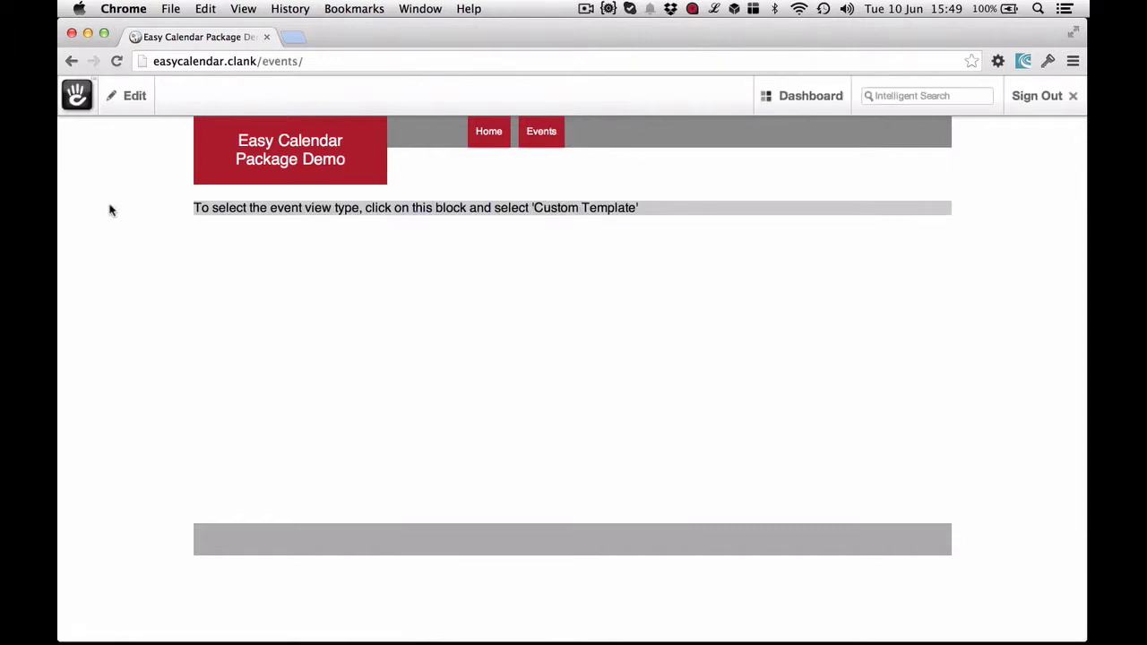
click(116, 106)
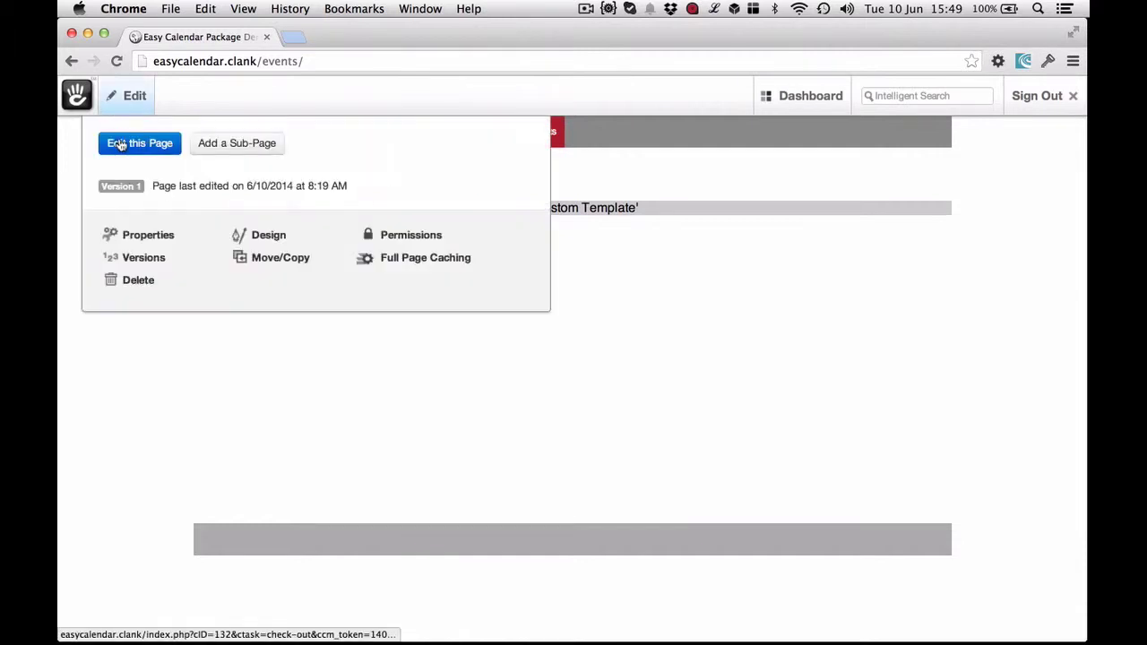
click(118, 144)
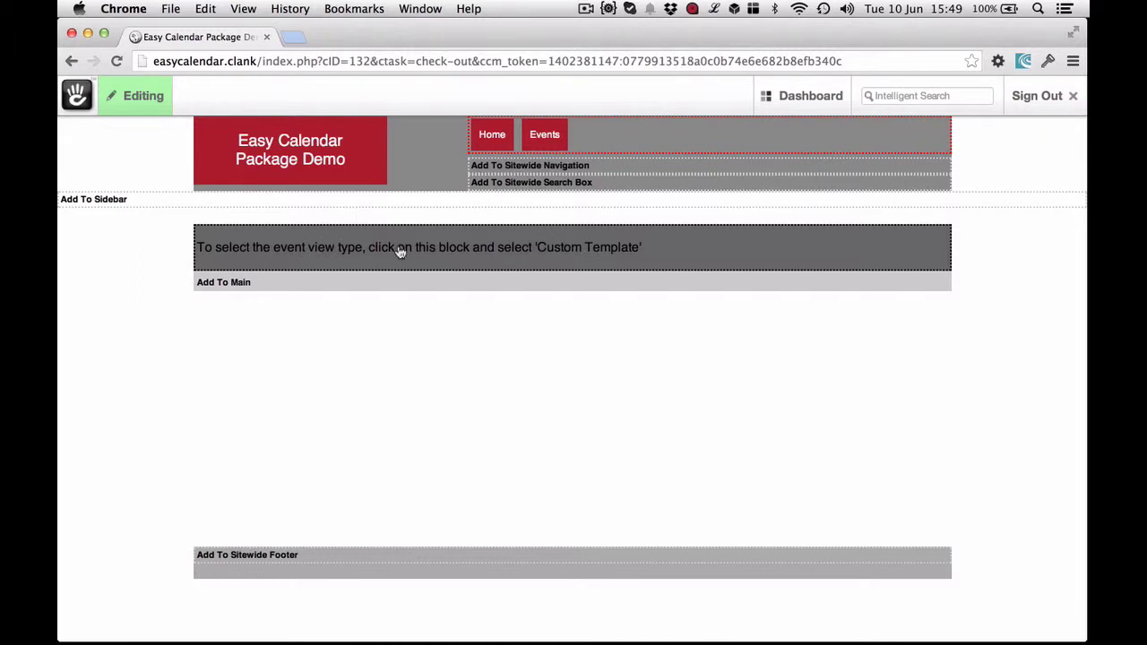
Look through the block types available for the Main area, down to Easy Calendar, and close the list without adding one.
click(396, 283)
click(388, 306)
scroll(487, 350, down, 10)
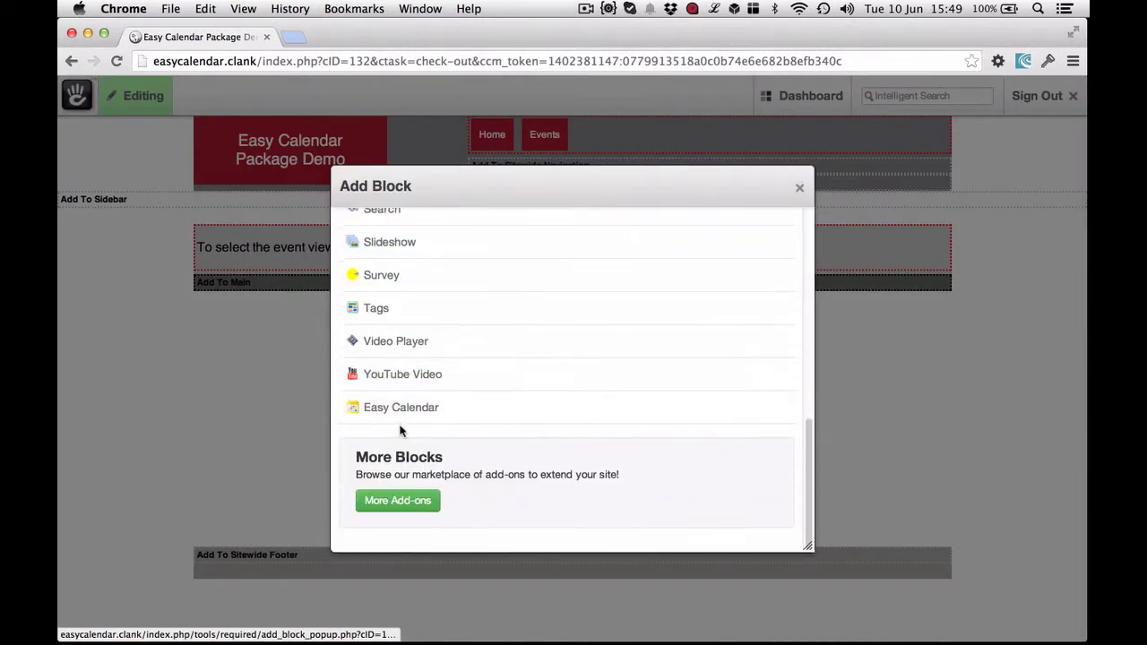
click(799, 188)
View the existing Easy Calendar block's edit settings and close them without saving.
click(463, 256)
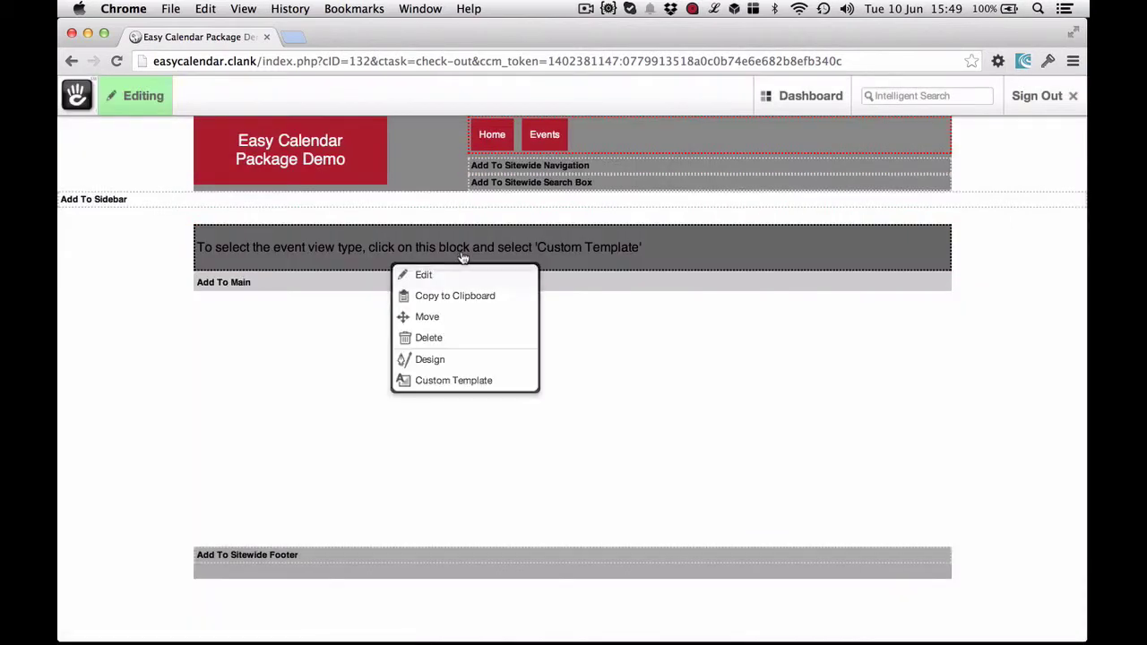
click(462, 271)
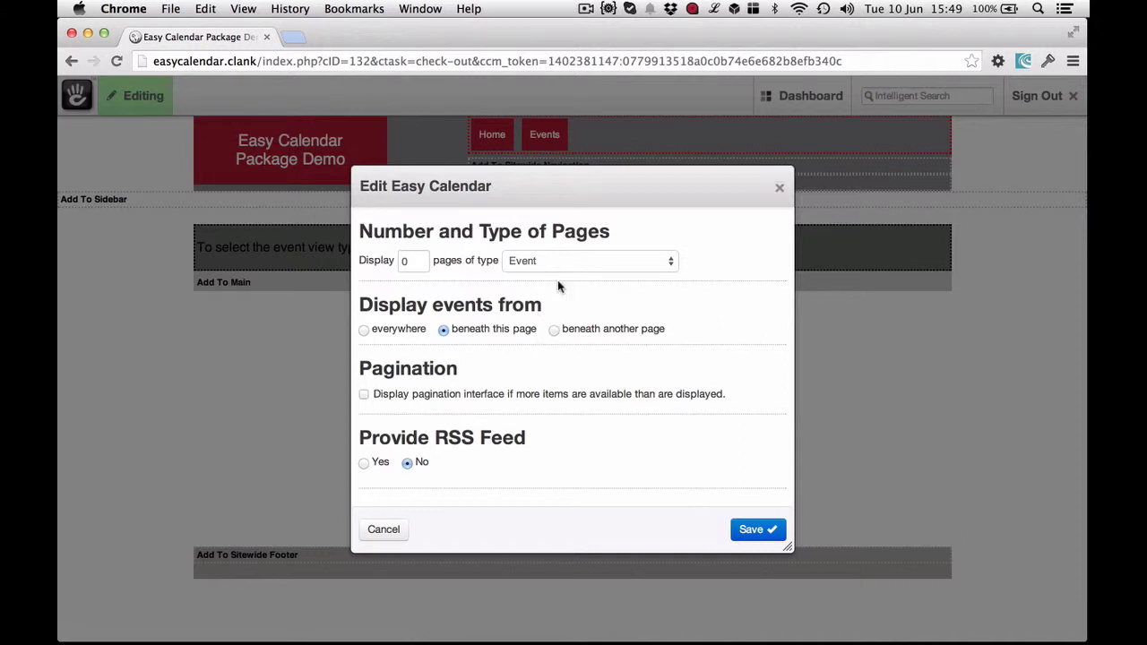
click(403, 261)
click(775, 191)
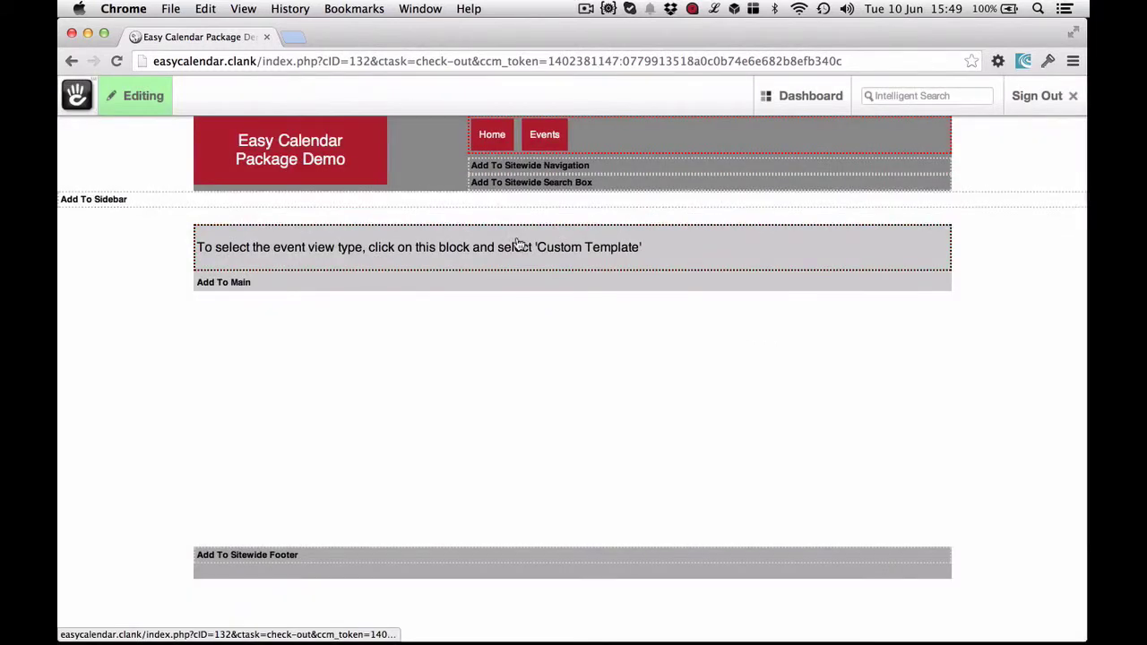
Apply the Full Calendar custom template to the Easy Calendar block and publish the Events page edits.
click(417, 257)
click(491, 381)
click(548, 296)
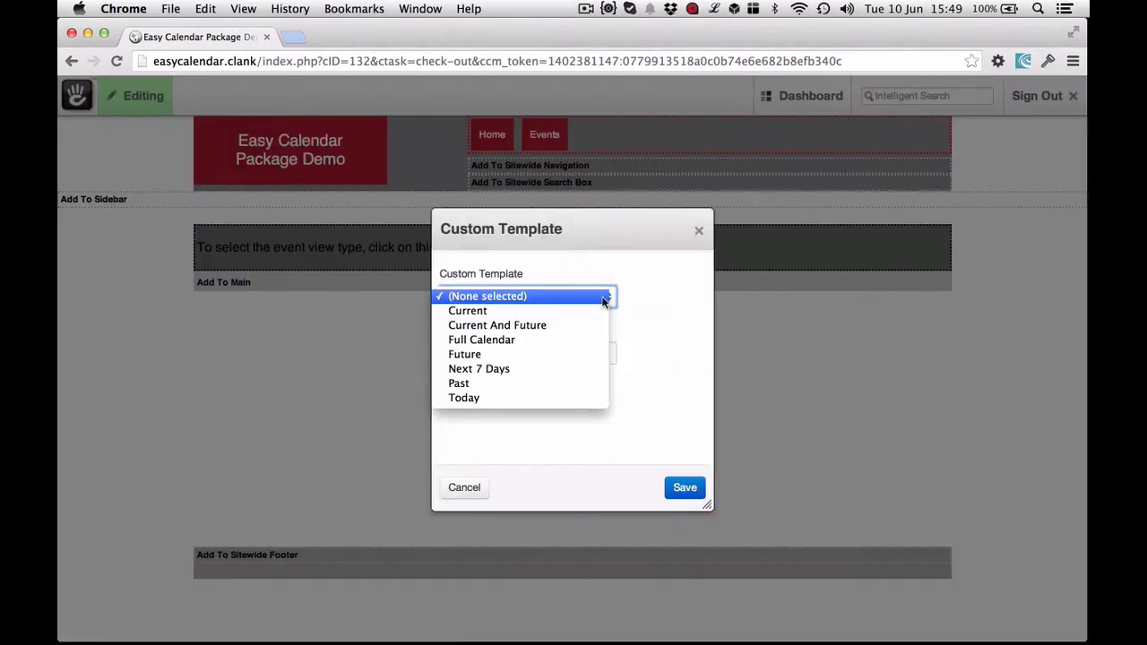
click(574, 341)
click(689, 489)
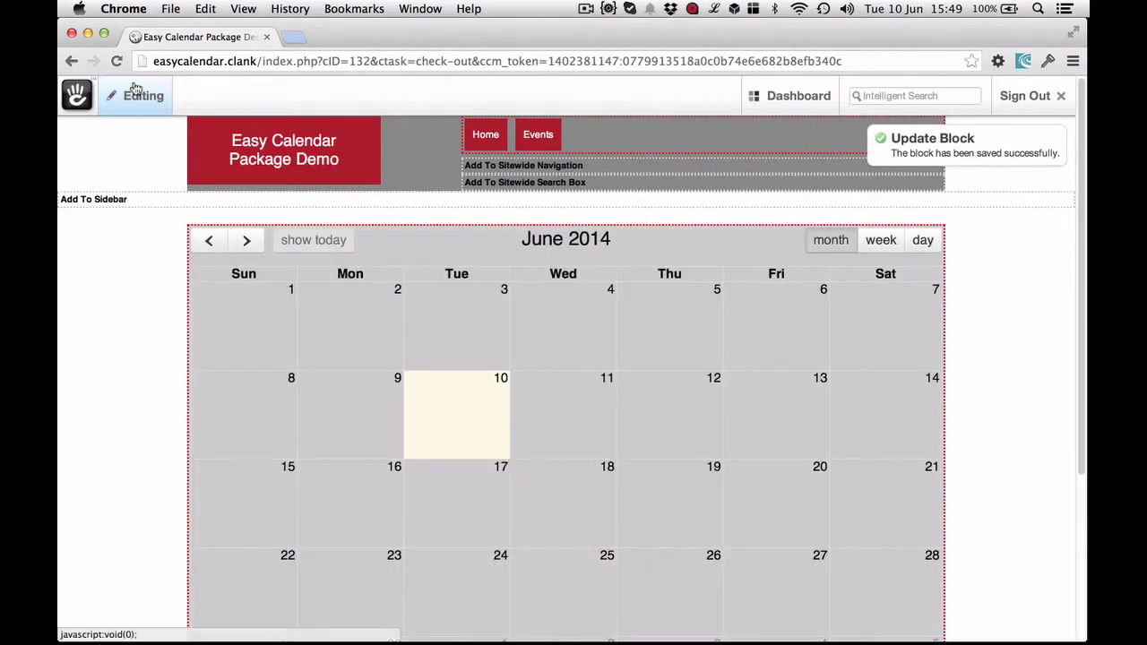
click(130, 95)
click(443, 196)
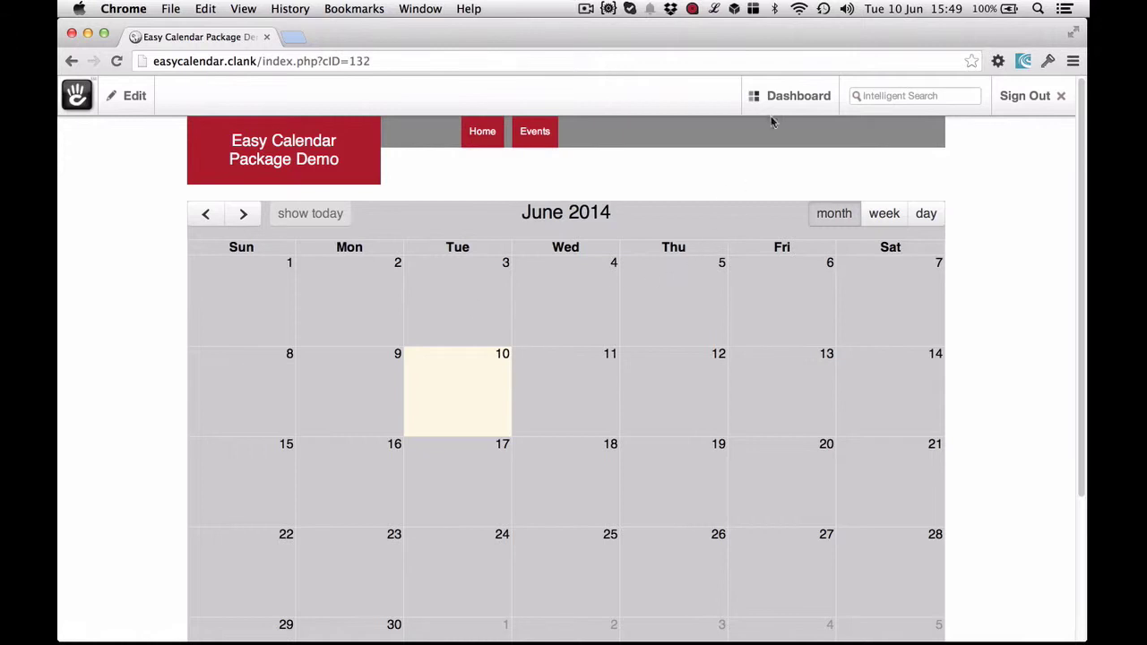
Start writing a new Event page in Composer from the dashboard.
mouse_move(778, 109)
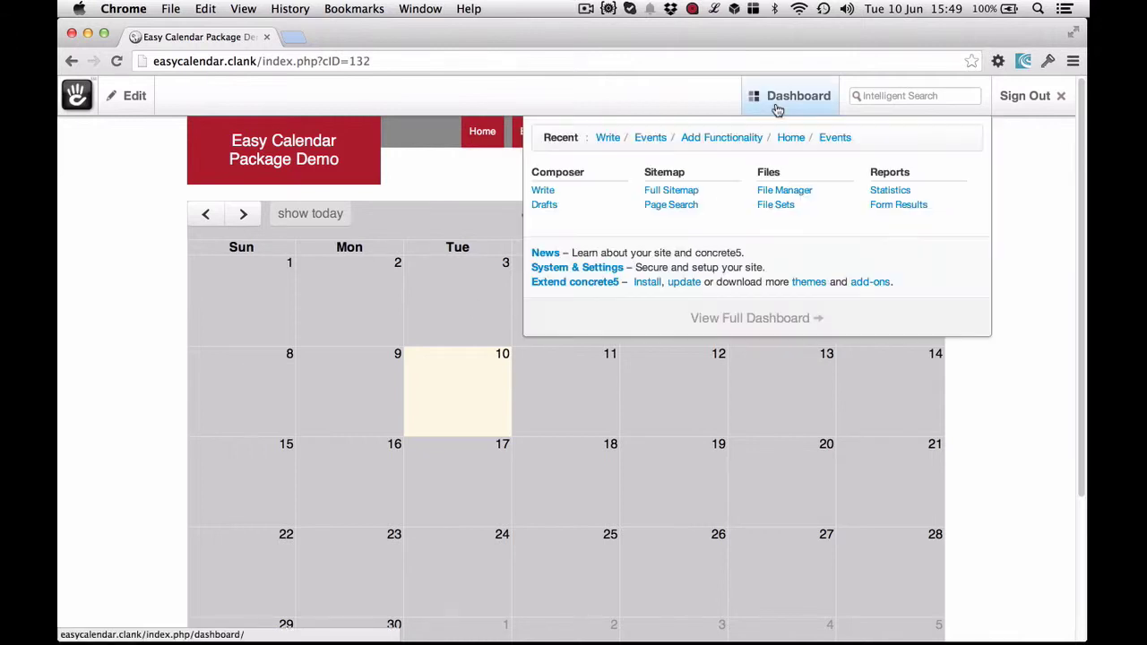
click(545, 194)
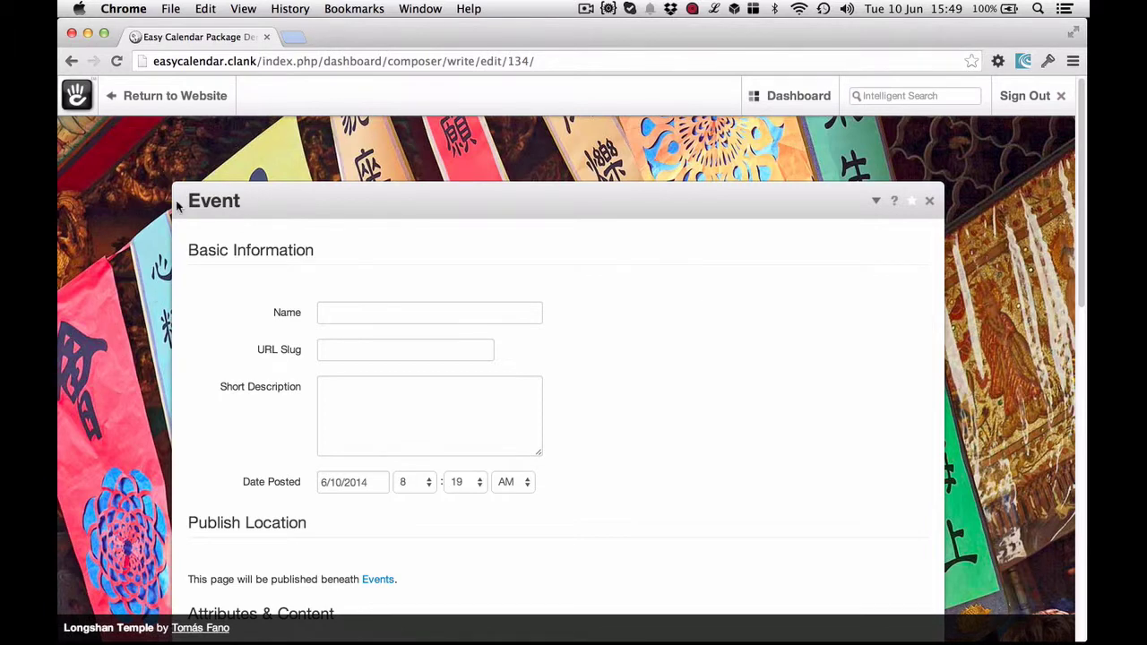
Examine the new event form's fields, including publish location, event dates, details-page link option, location and event details.
scroll(145, 213, down, 1)
scroll(145, 235, down, 5)
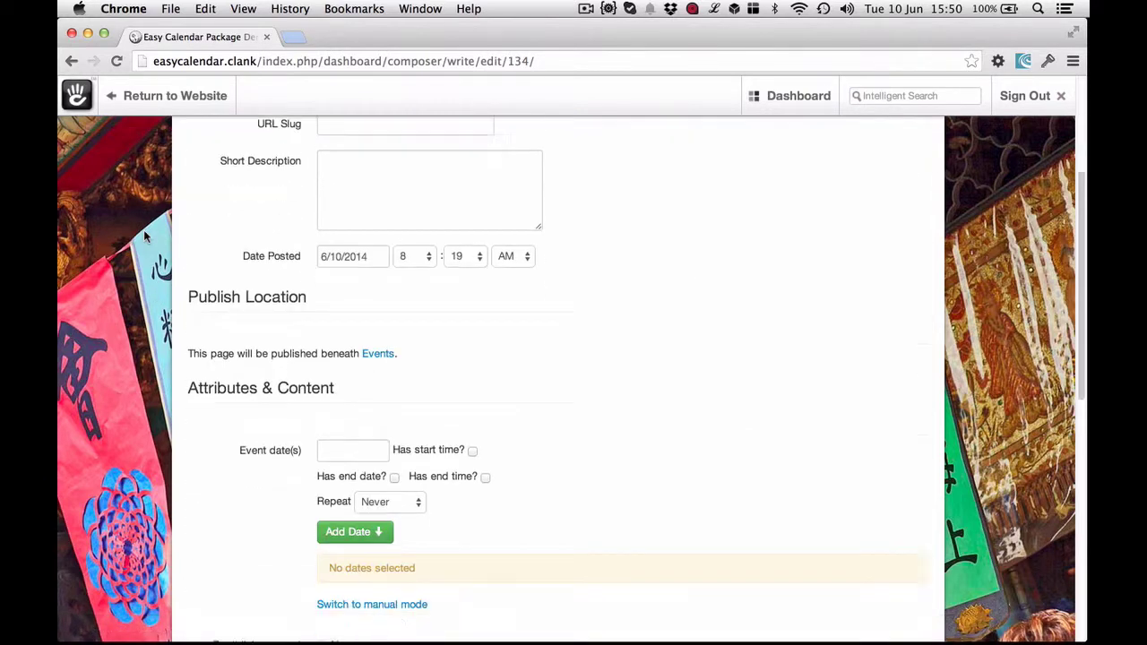
scroll(200, 394, down, 4)
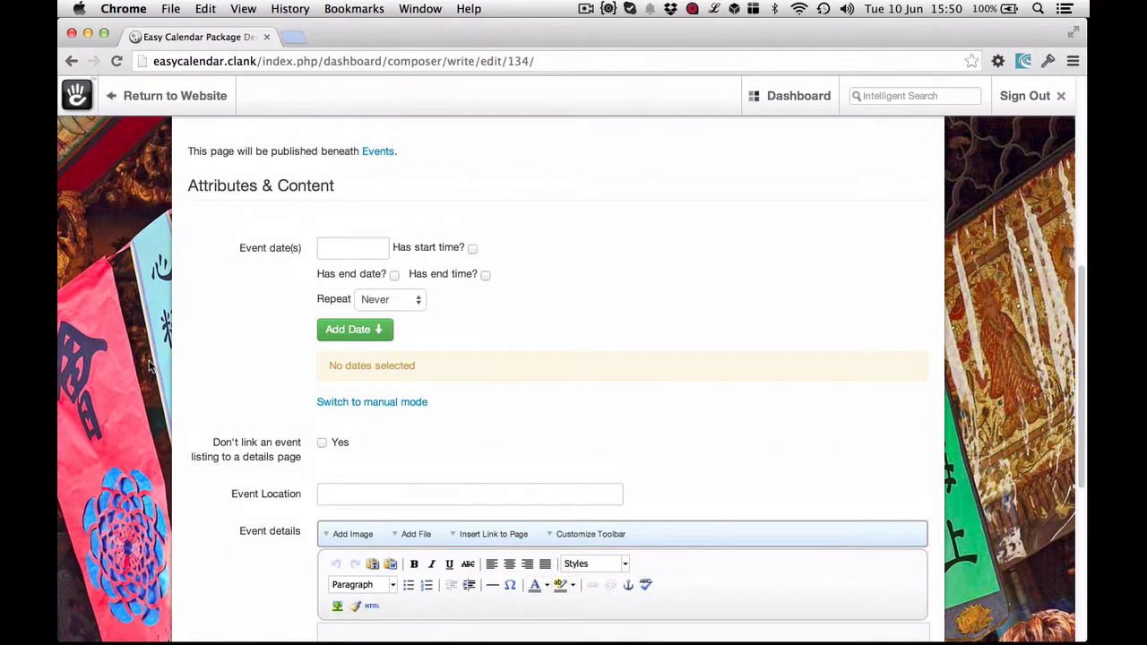
scroll(205, 313, down, 1)
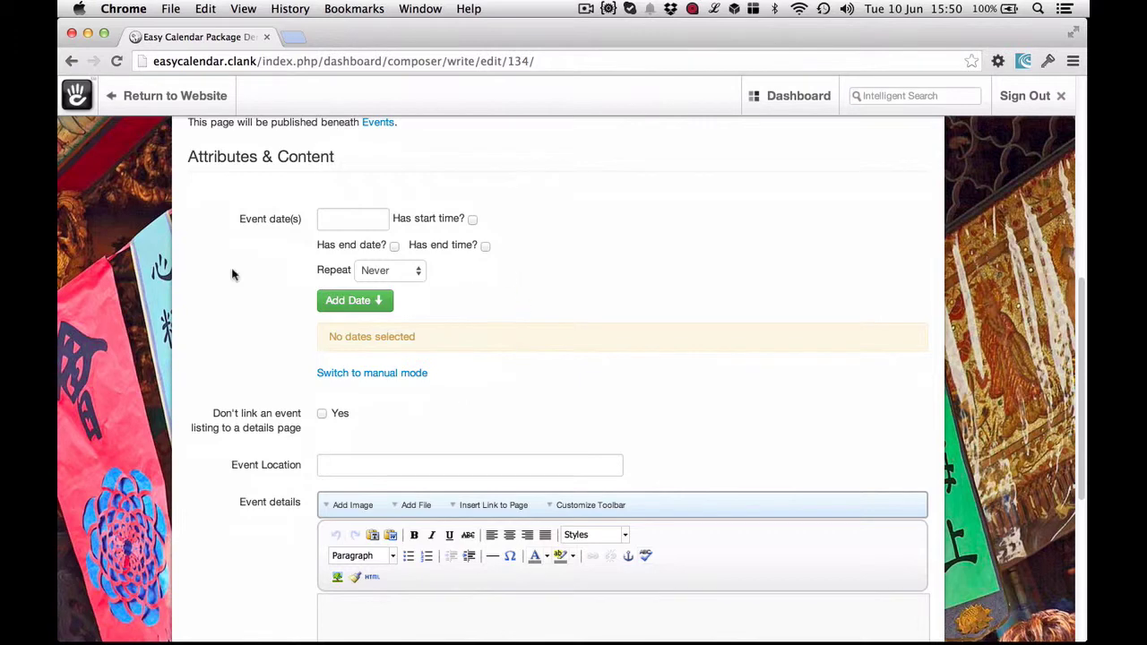
scroll(232, 274, down, 3)
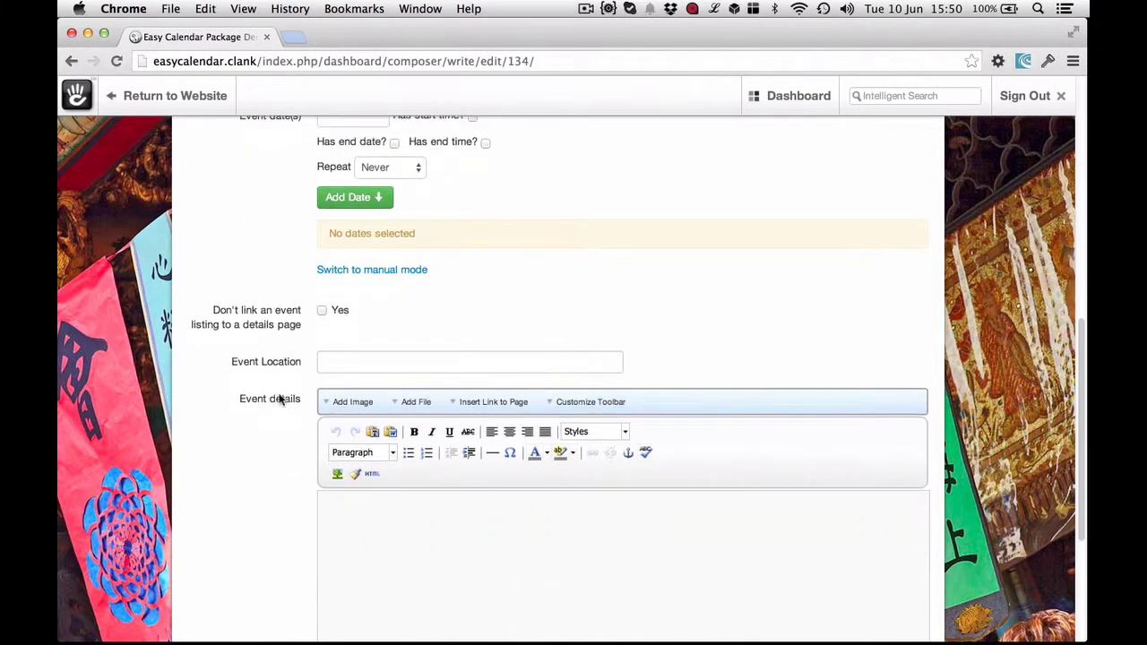
scroll(319, 471, down, 3)
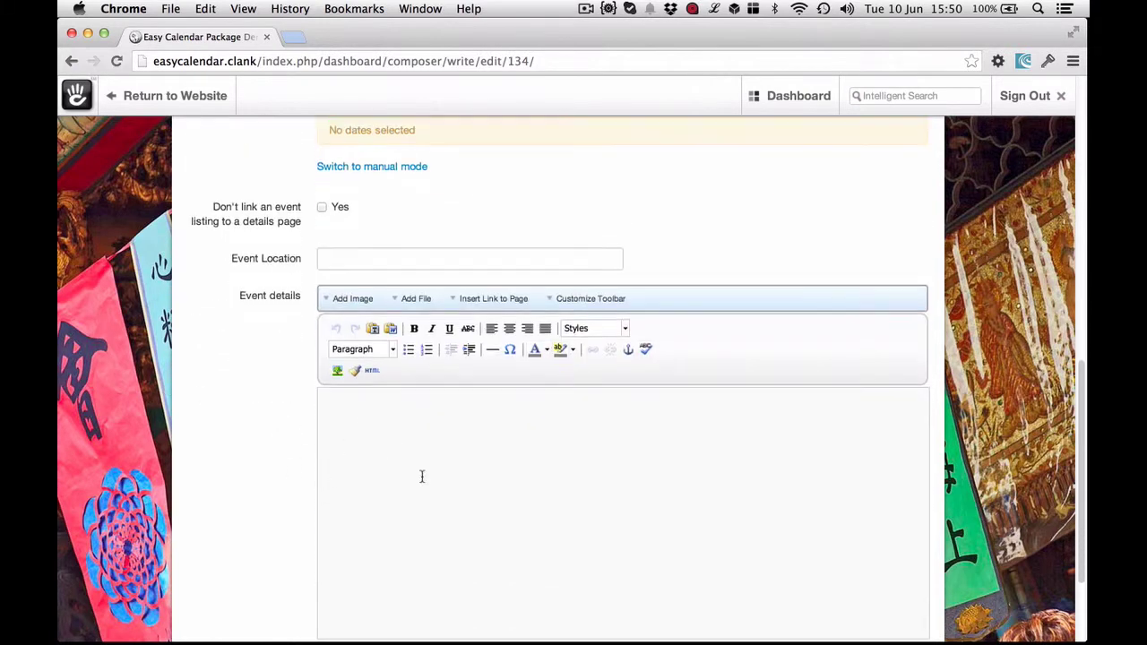
scroll(241, 463, down, 4)
scroll(241, 463, up, 3)
scroll(241, 463, up, 3)
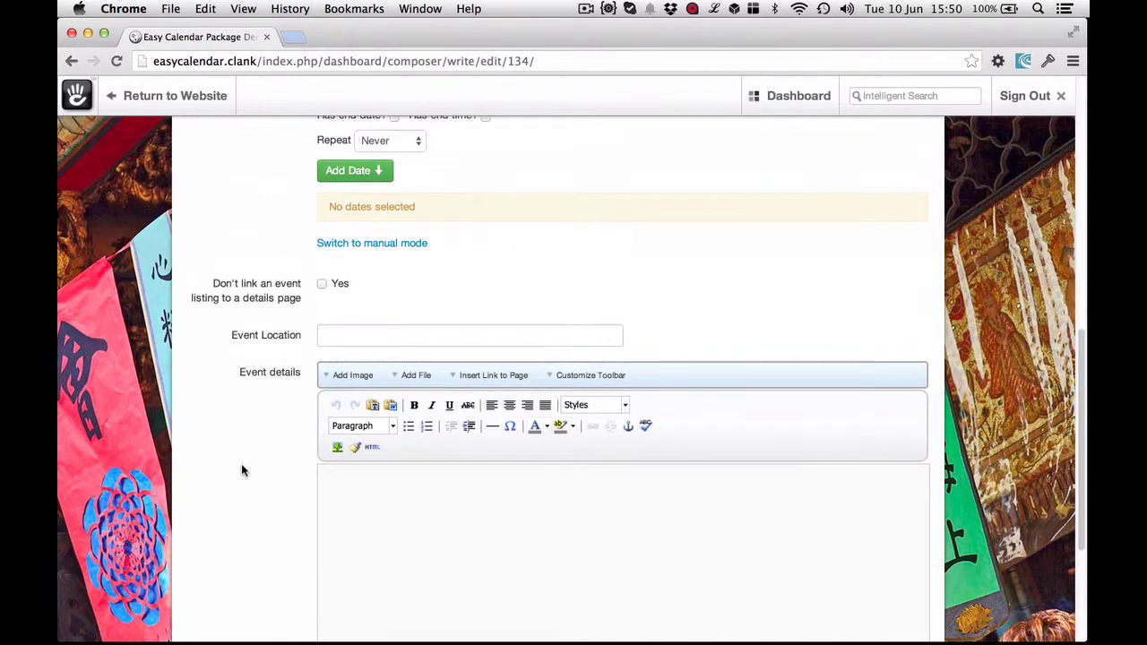
scroll(241, 470, up, 3)
scroll(241, 465, down, 1)
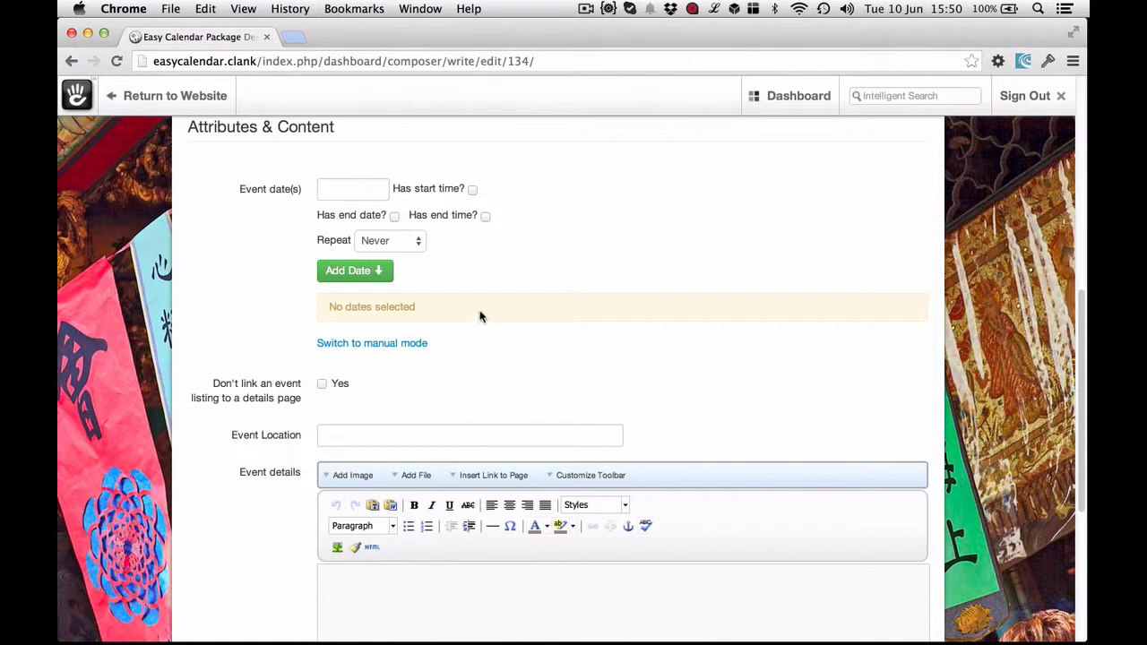
scroll(479, 316, up, 2)
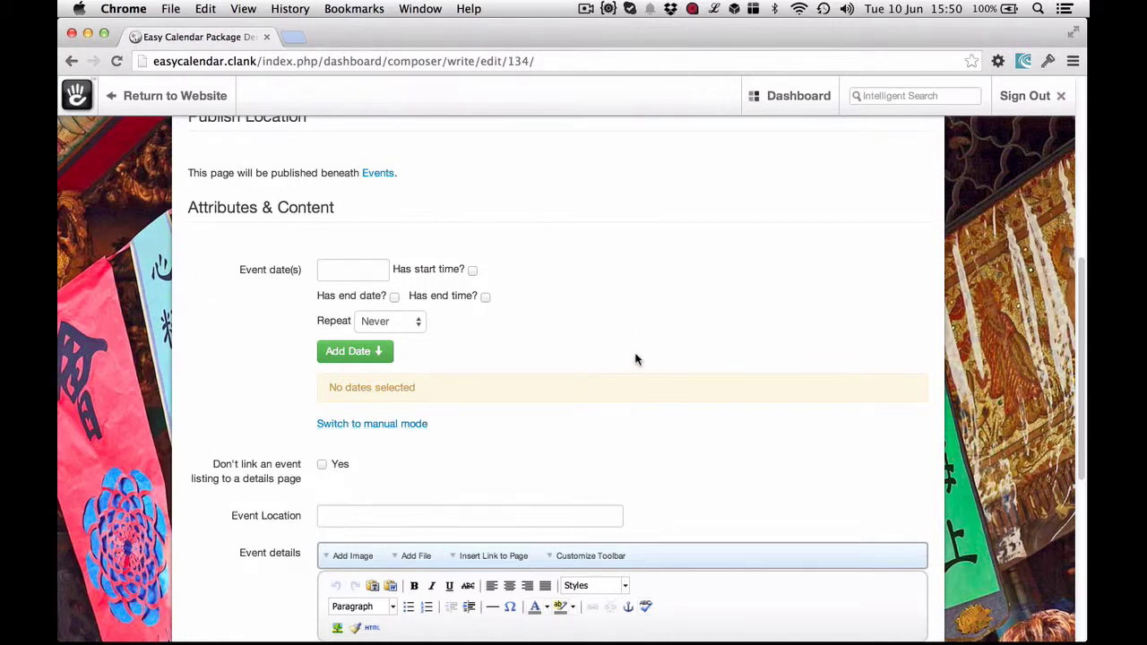
Name the event "My first test event" and enter the short description "This is my first test event description".
scroll(634, 359, up, 10)
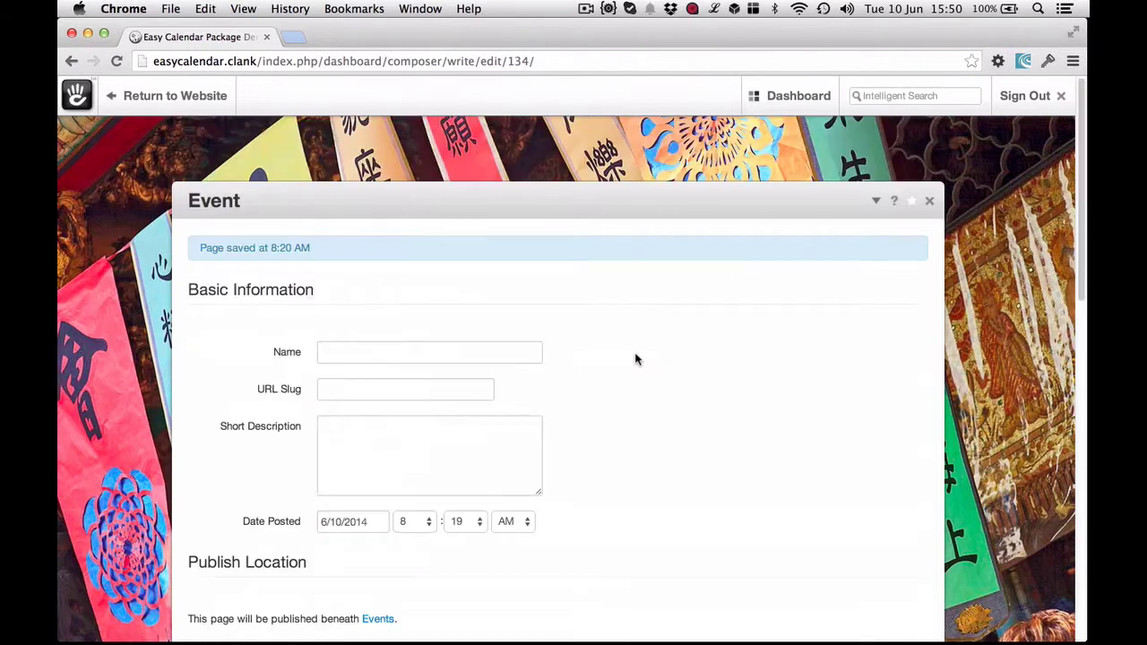
click(391, 351)
text(My fi)
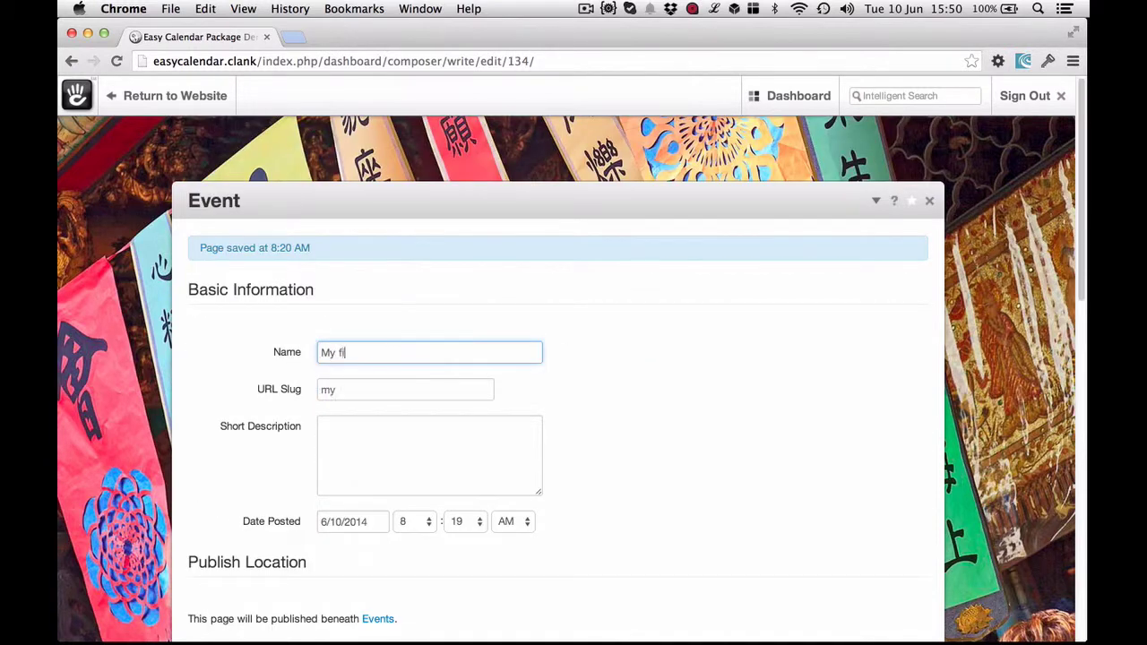
text(rst test event)
click(402, 451)
text(This is my f)
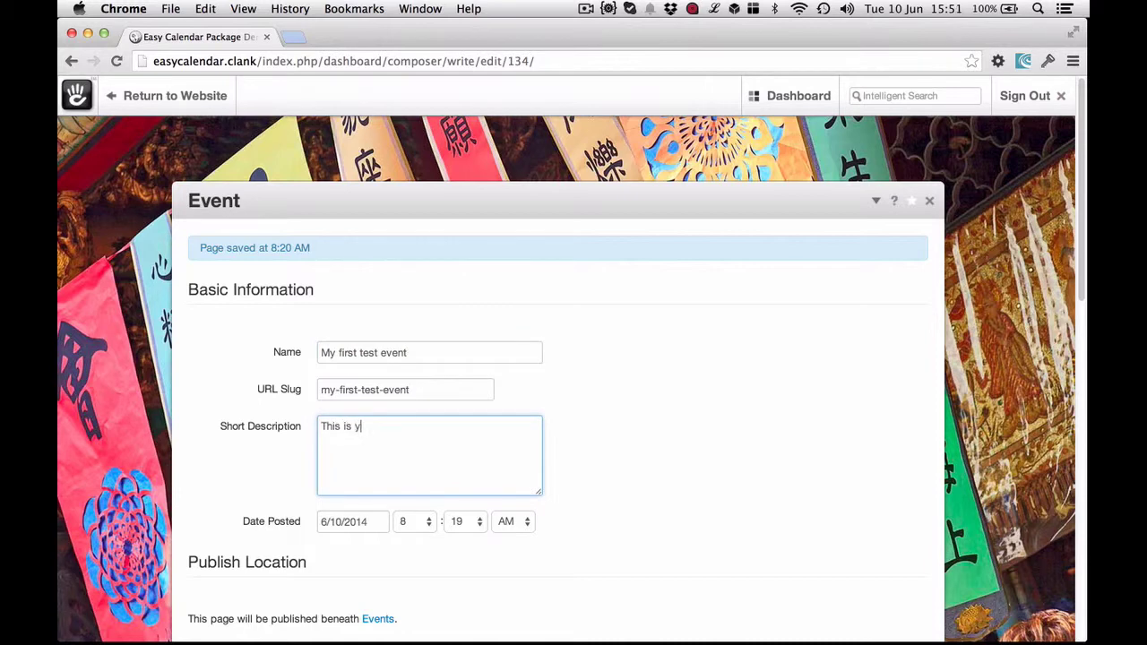
text(irst test event ds)
key(BackSpace)
text(escription)
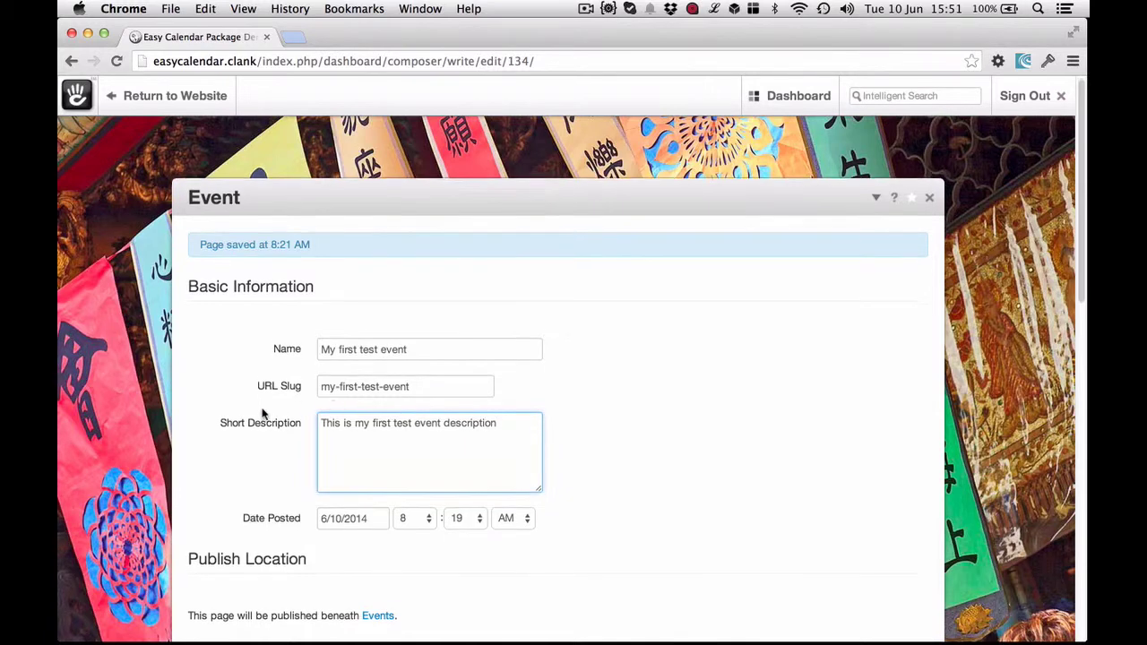
Review the event's publish location and the event date options under Attributes & Content.
scroll(263, 412, down, 5)
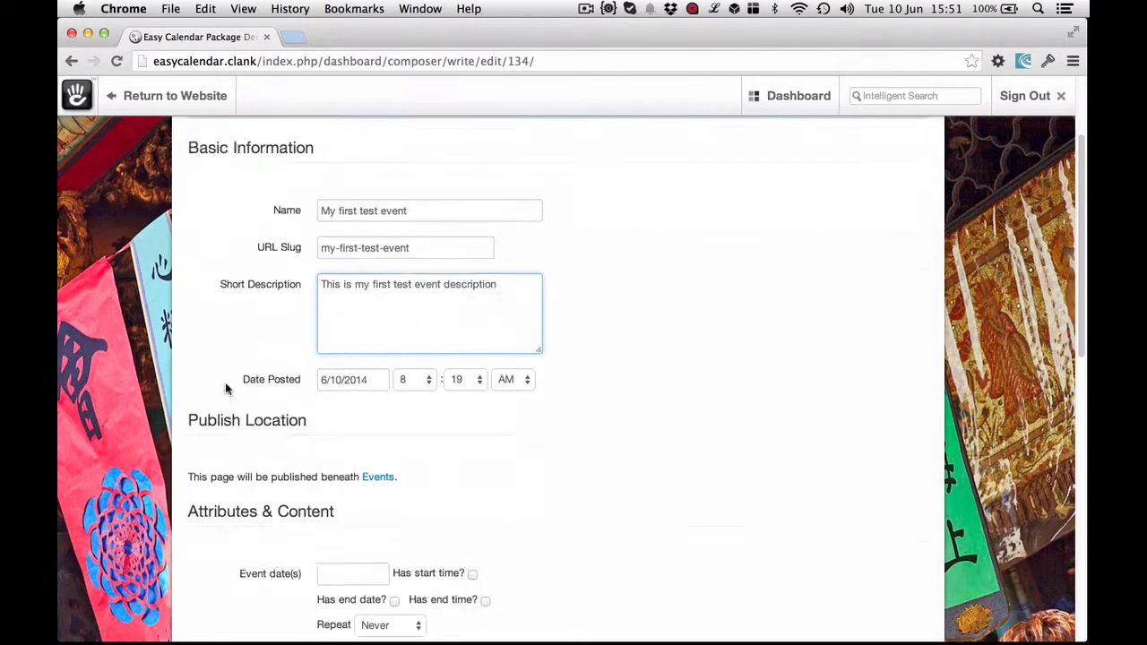
scroll(202, 377, down, 1)
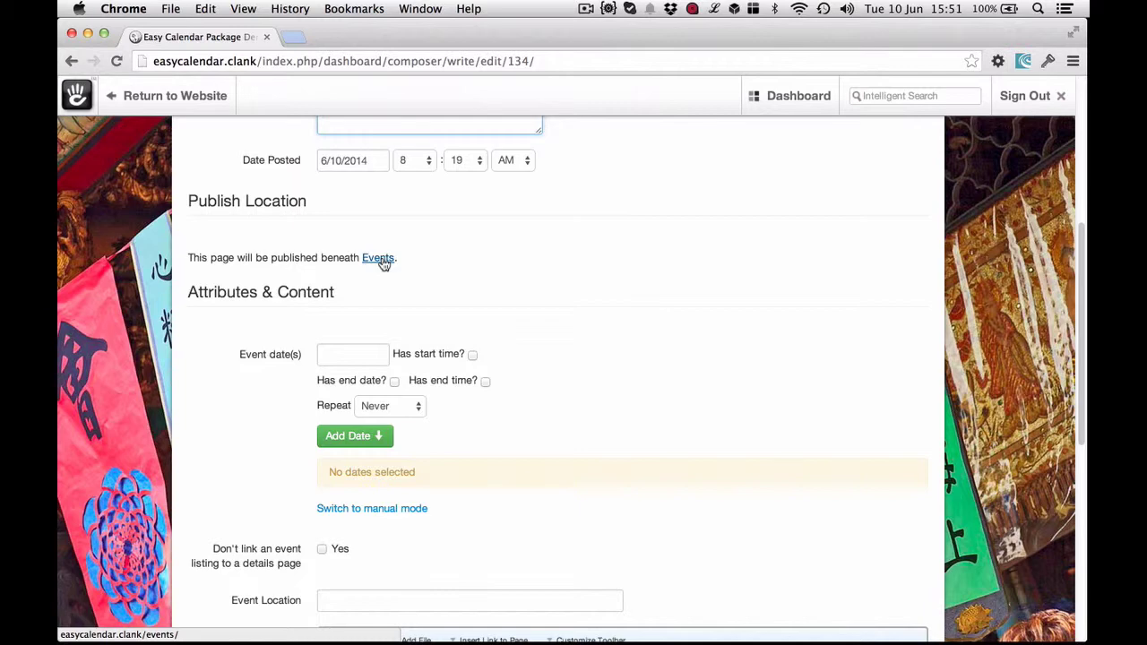
scroll(175, 393, down, 2)
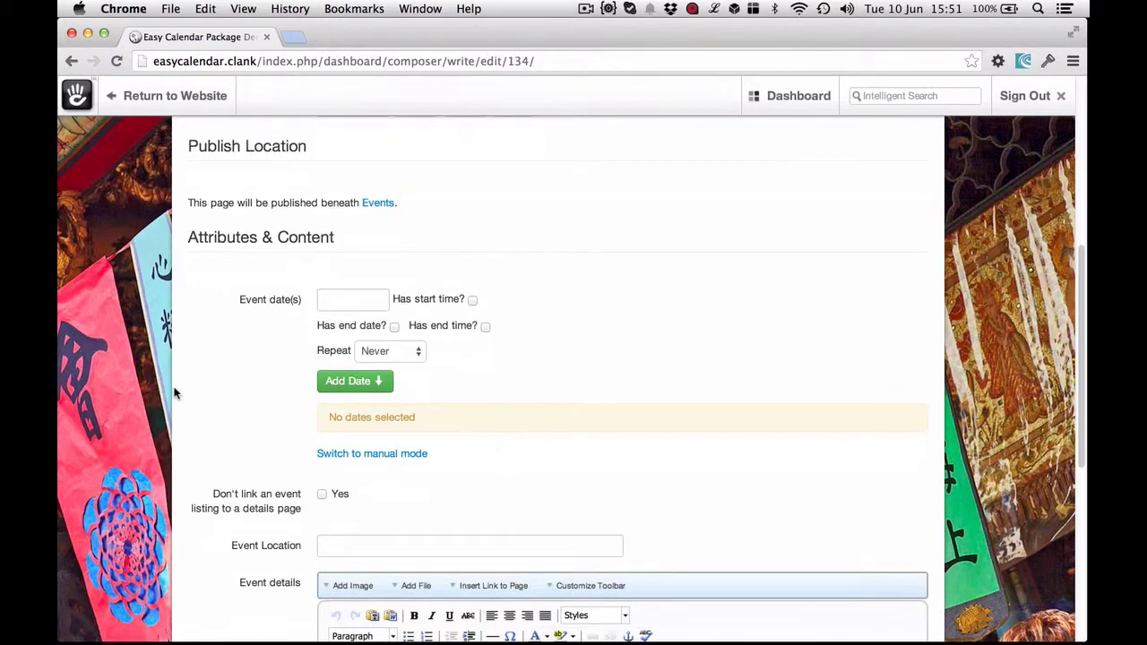
scroll(175, 392, down, 1)
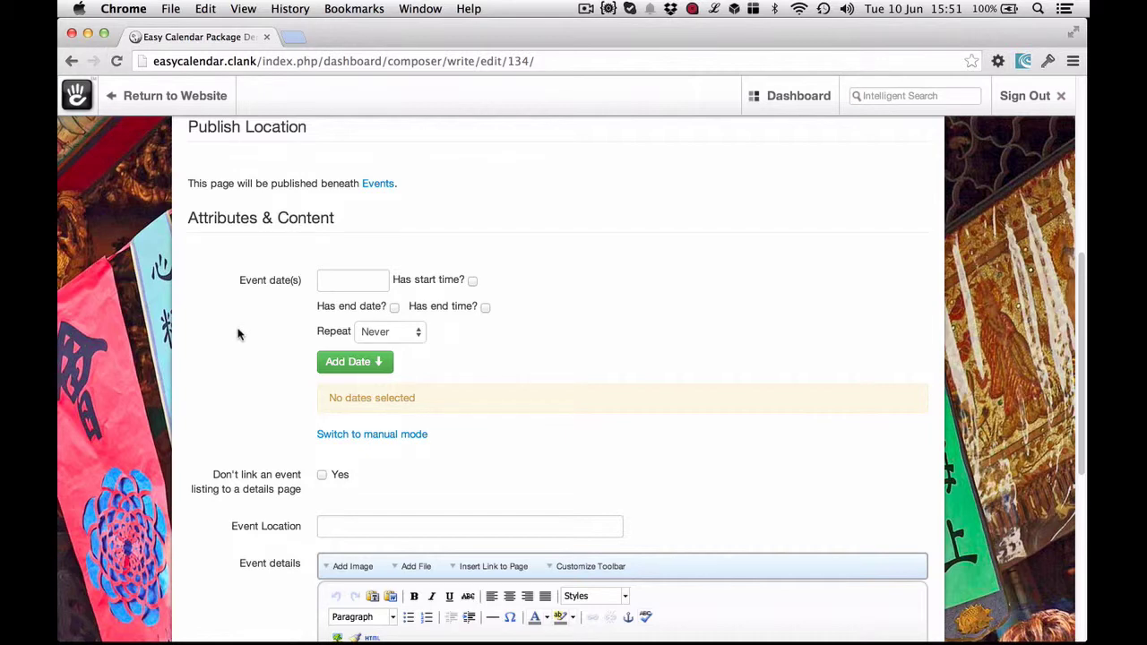
scroll(260, 318, down, 1)
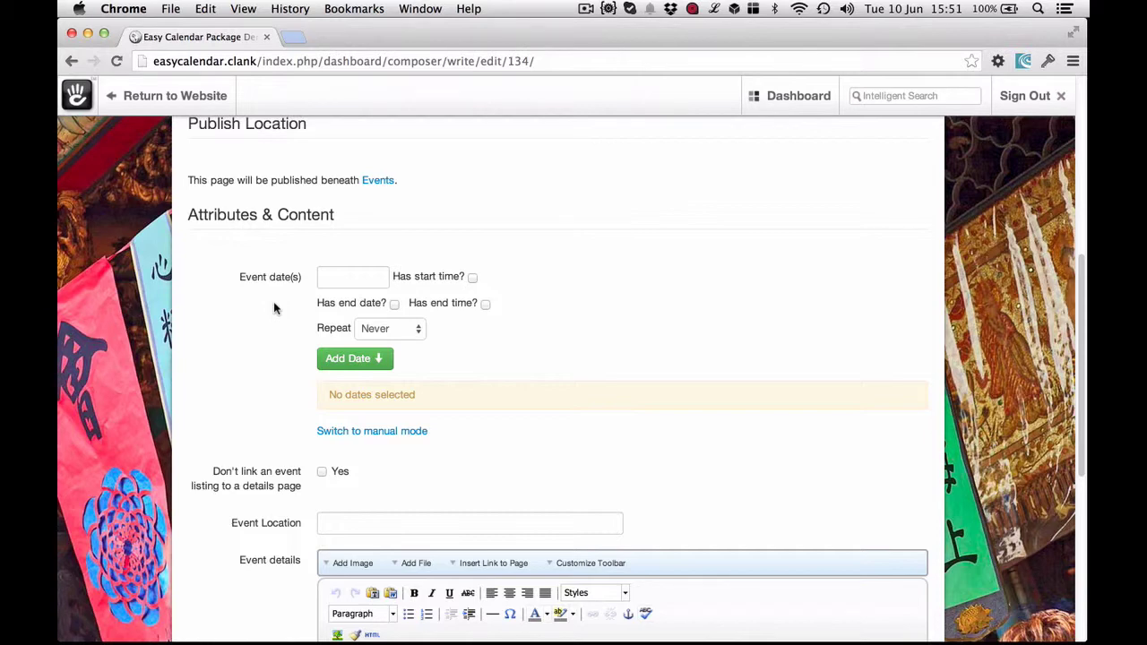
Switch the event dates to manual mode and save the event draft.
click(368, 434)
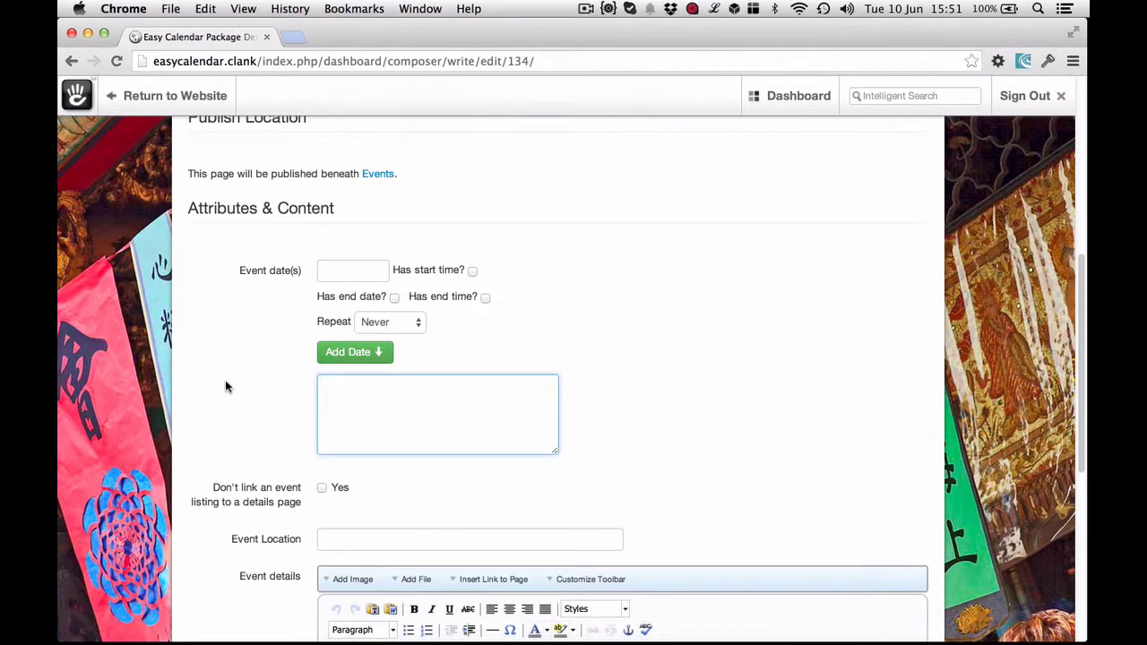
click(239, 402)
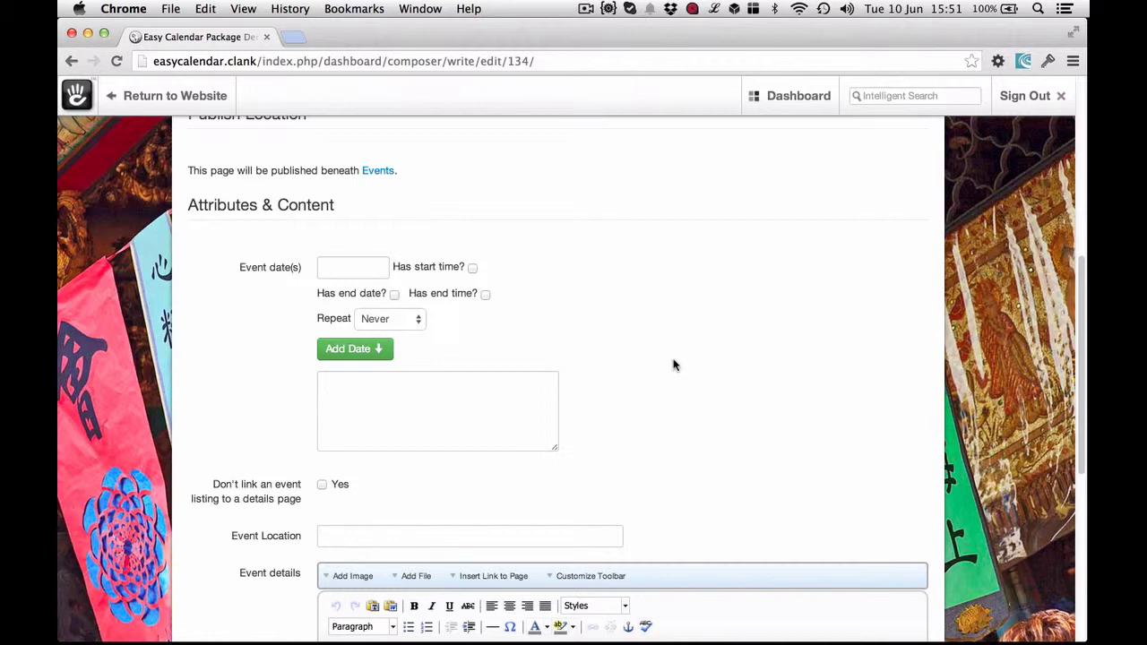
scroll(674, 365, down, 5)
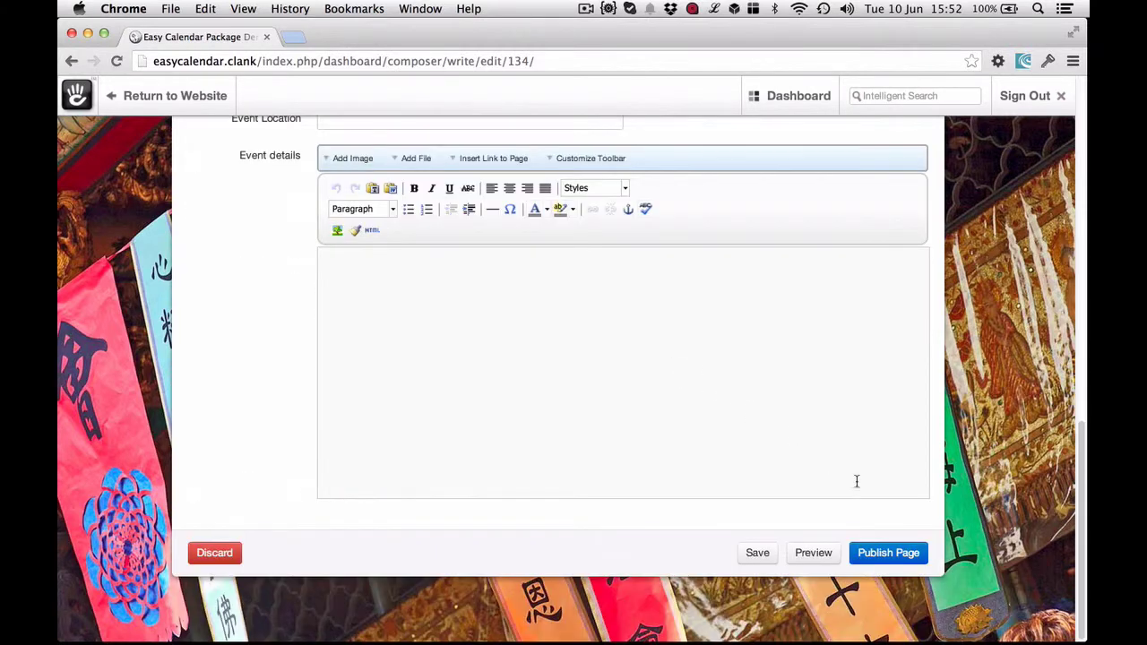
click(757, 552)
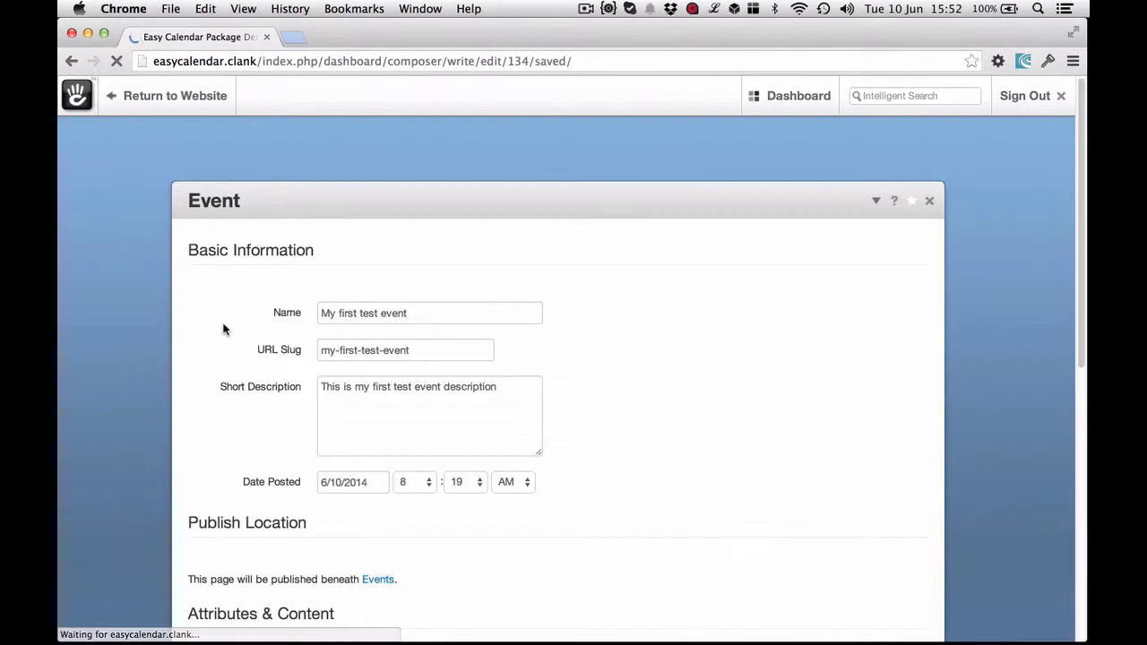
Pick 6/12/2014 as the event date.
scroll(157, 314, down, 5)
scroll(157, 314, down, 1)
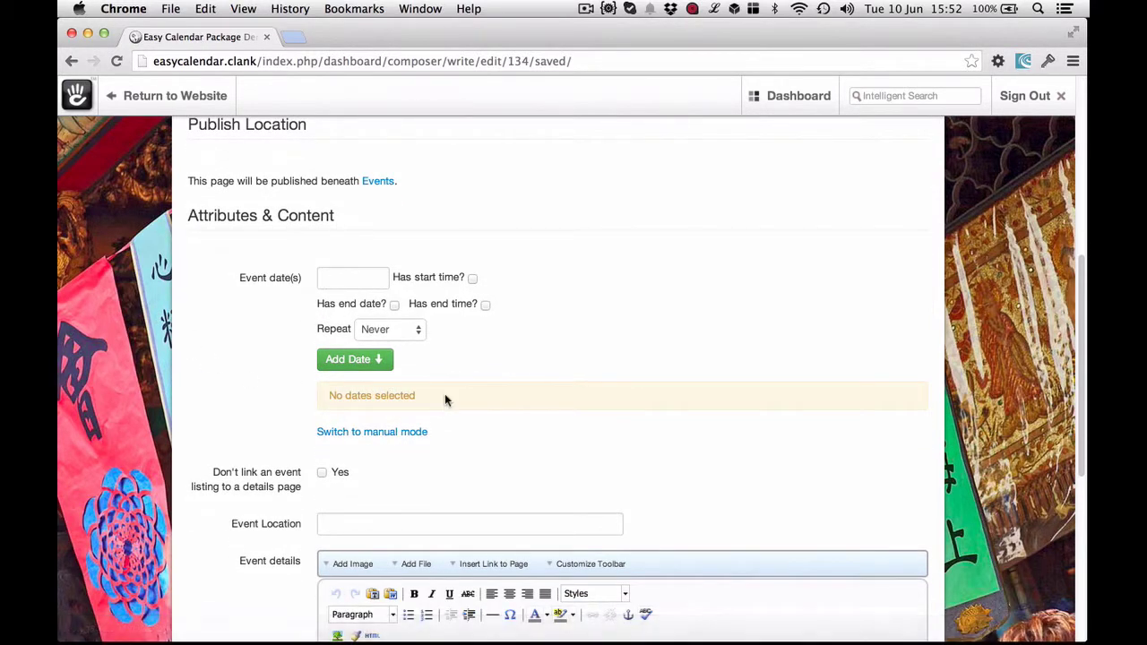
scroll(351, 317, up, 1)
click(351, 318)
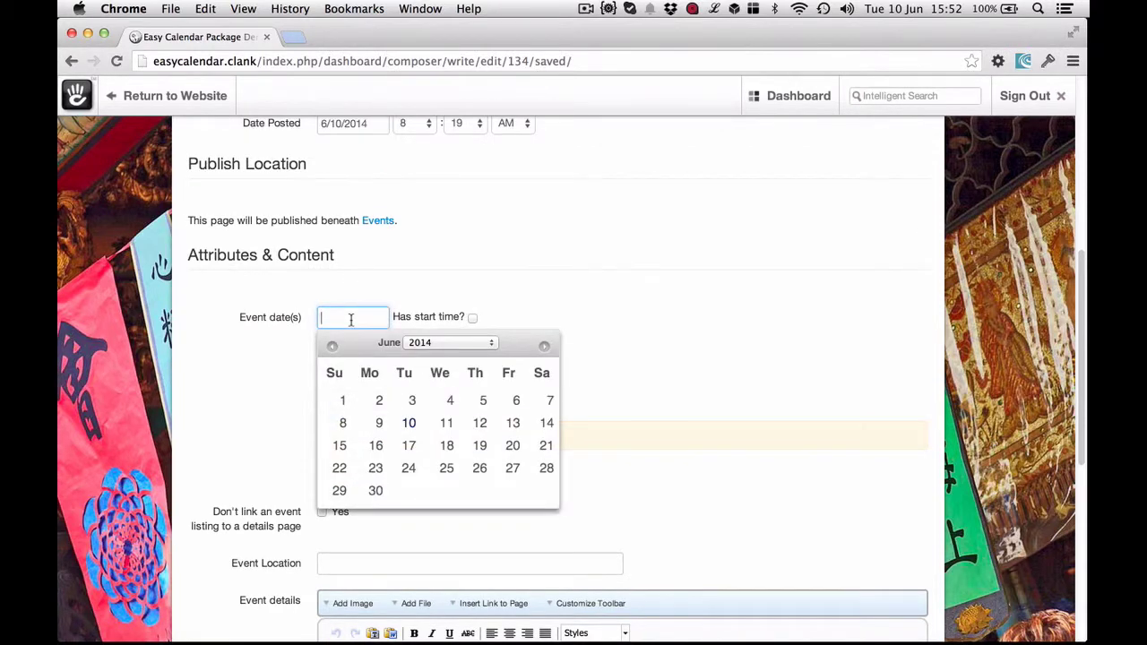
click(481, 425)
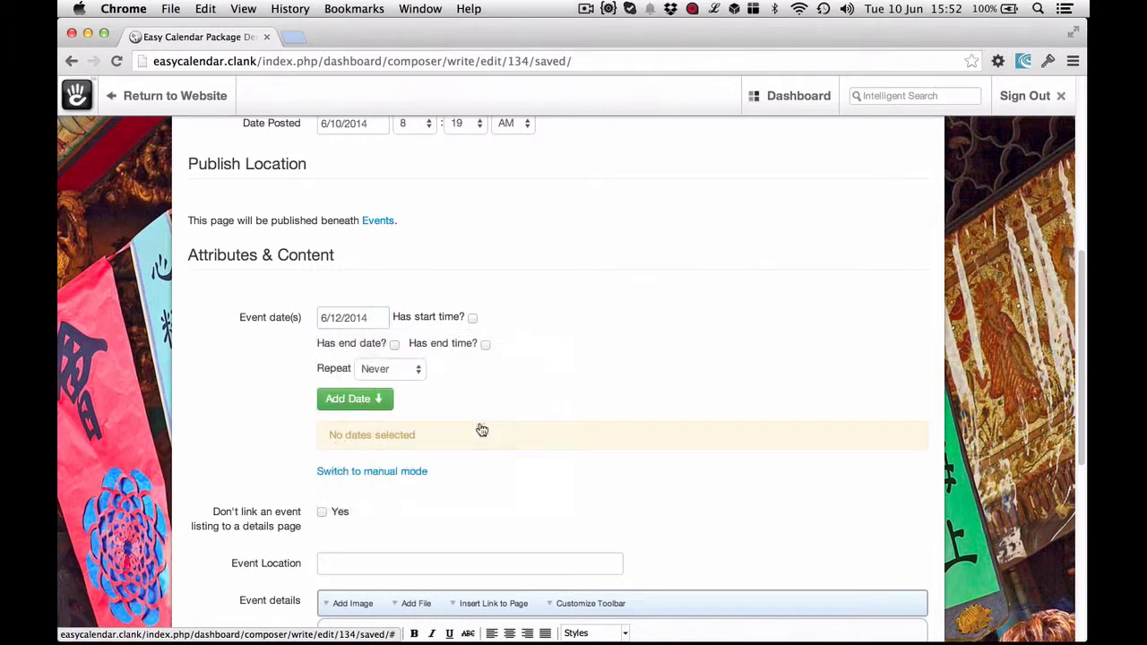
Give the date a 9:00 AM start time and a 3:00 PM end time, and add it to the event's dates.
click(473, 321)
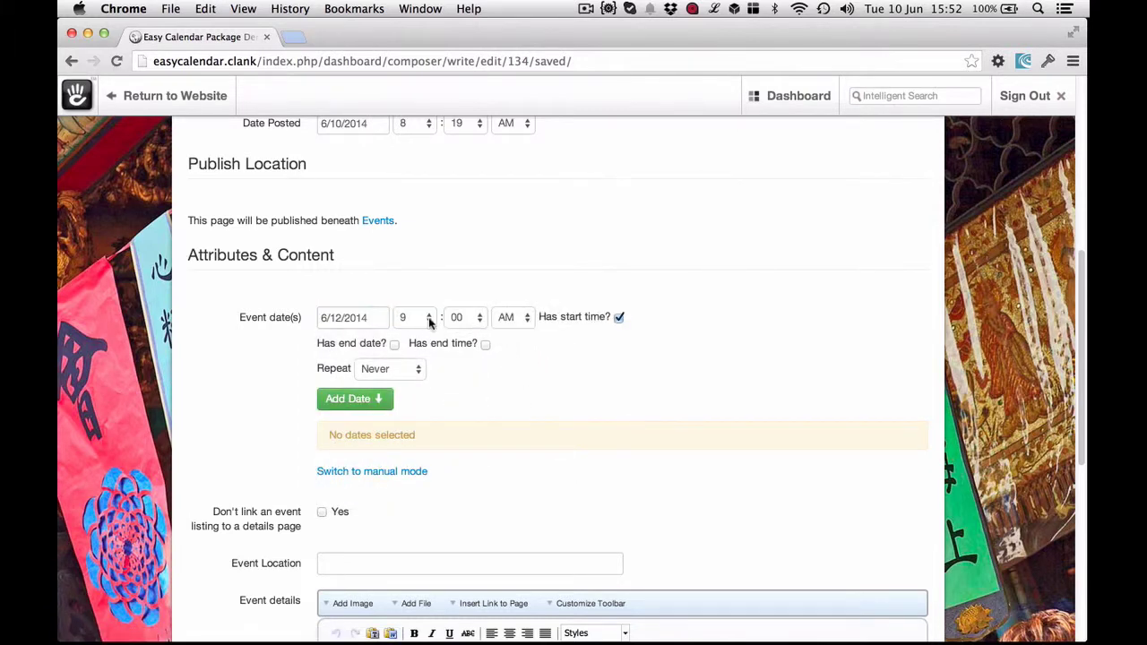
click(484, 346)
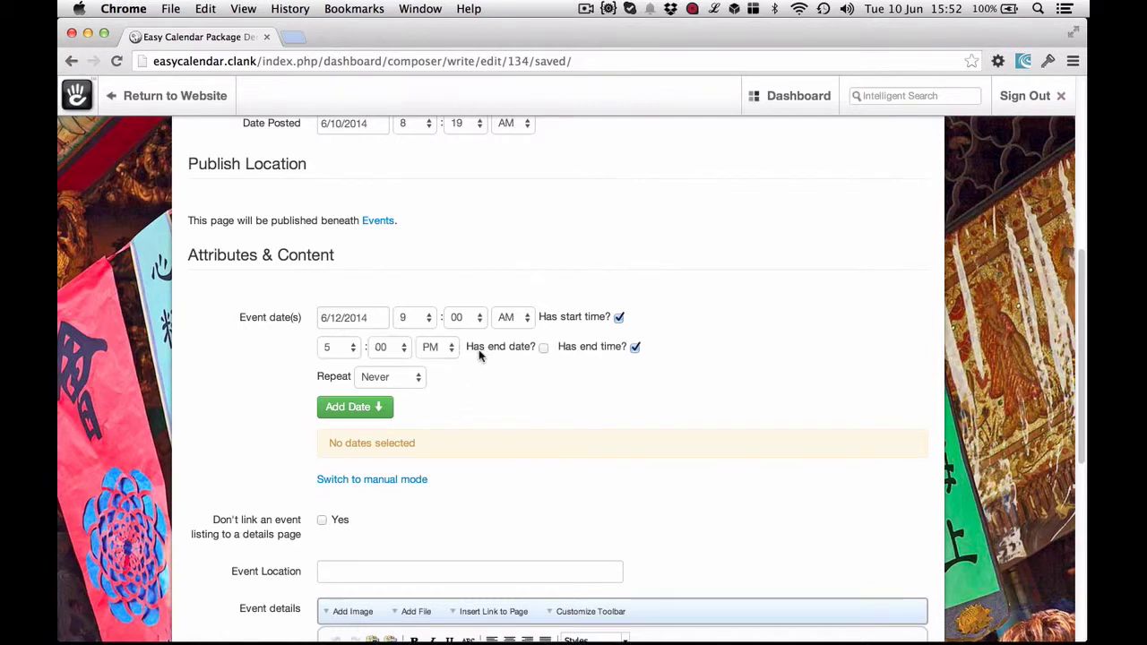
click(355, 347)
click(330, 318)
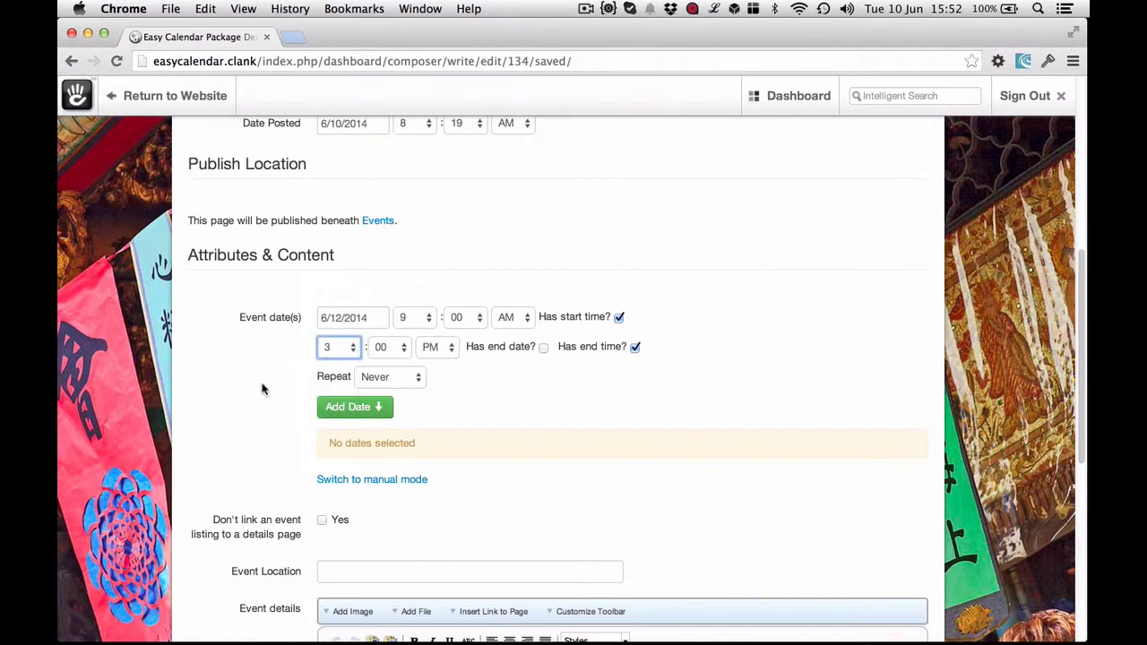
click(342, 407)
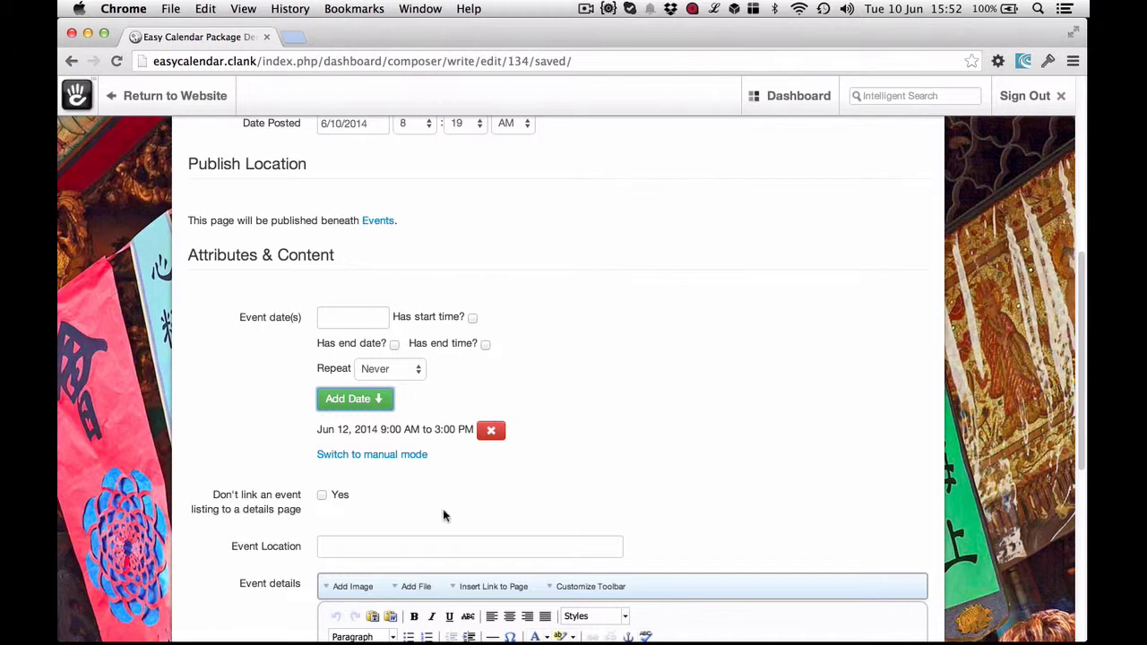
Switch the event dates to manual mode and change the June 12 end time to 2:00 PM.
click(414, 455)
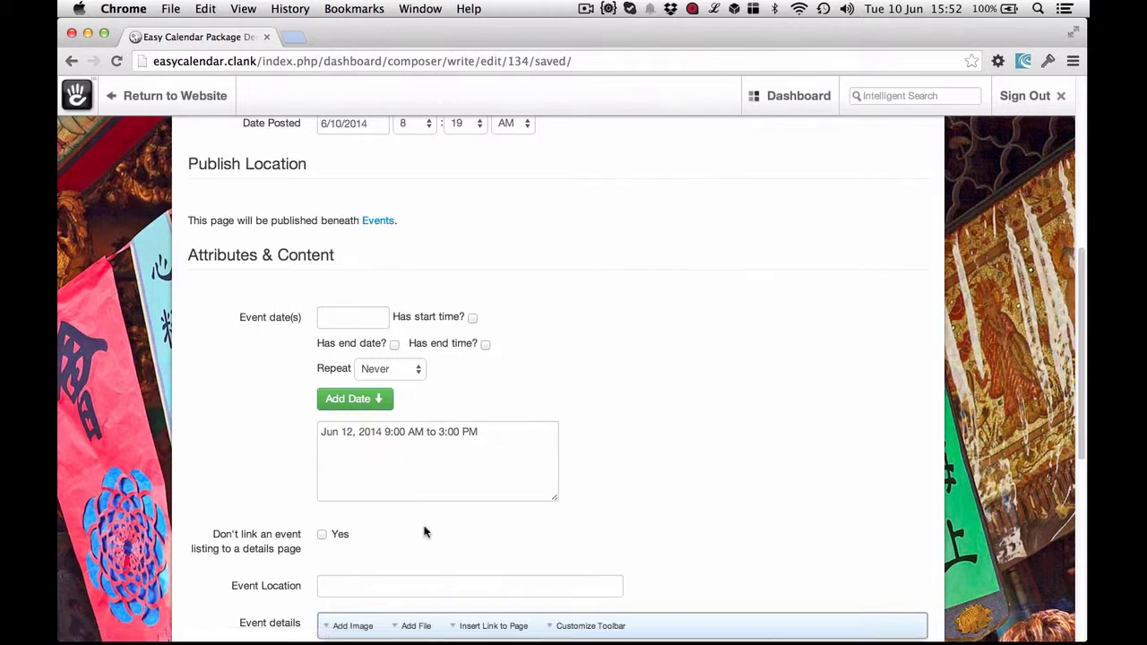
click(440, 431)
key(Delete)
text(2)
key(shift+Tab)
key(shift+Tab)
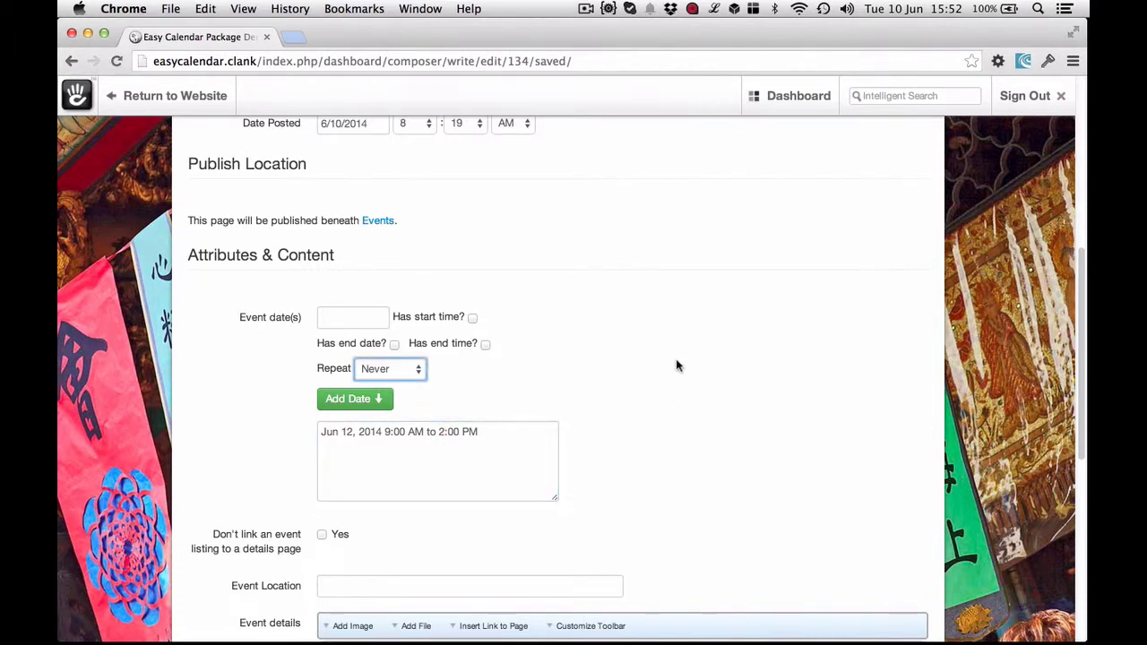
Add 6/17/2014 as a second event date without start or end times.
click(333, 317)
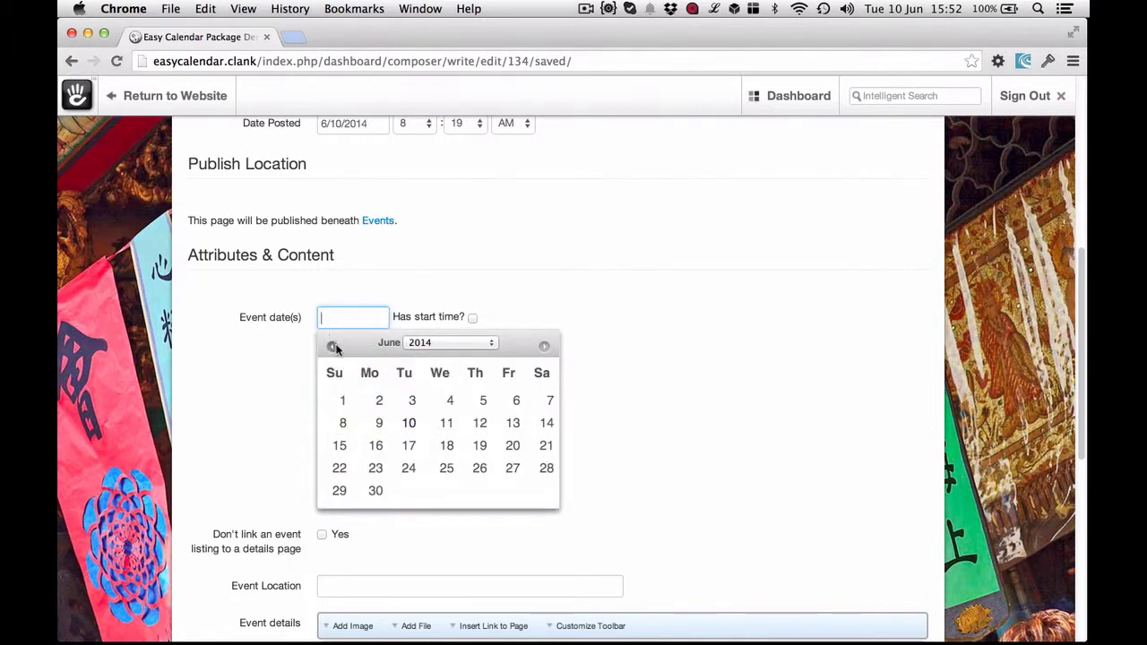
click(410, 449)
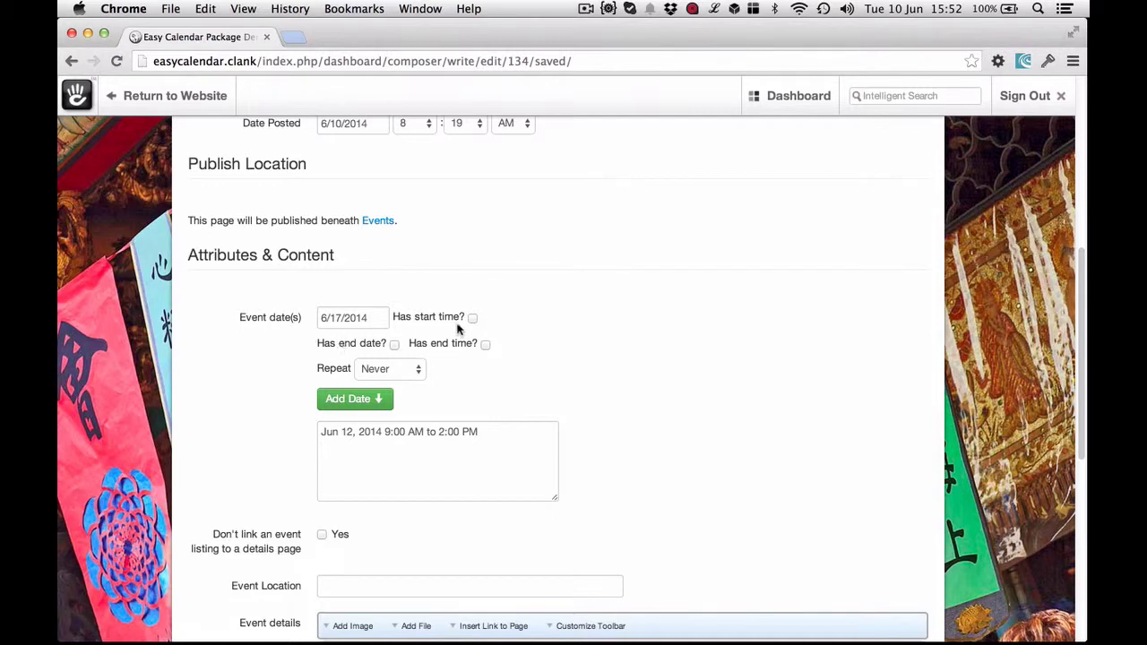
click(377, 400)
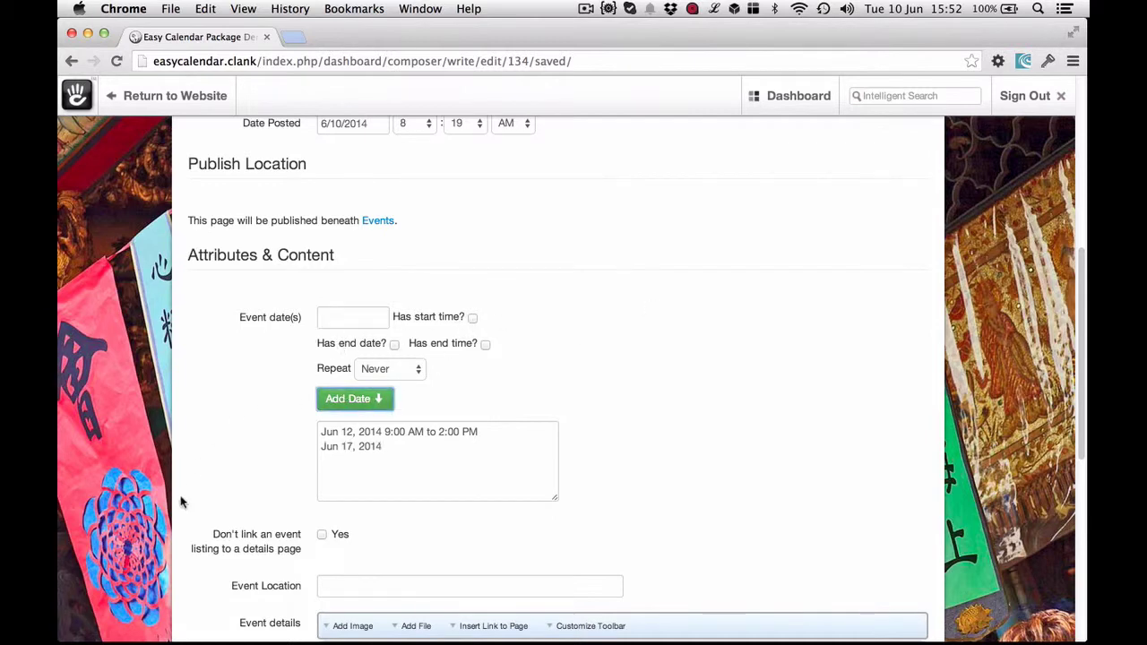
Enter "My house" as the event location.
scroll(279, 429, down, 2)
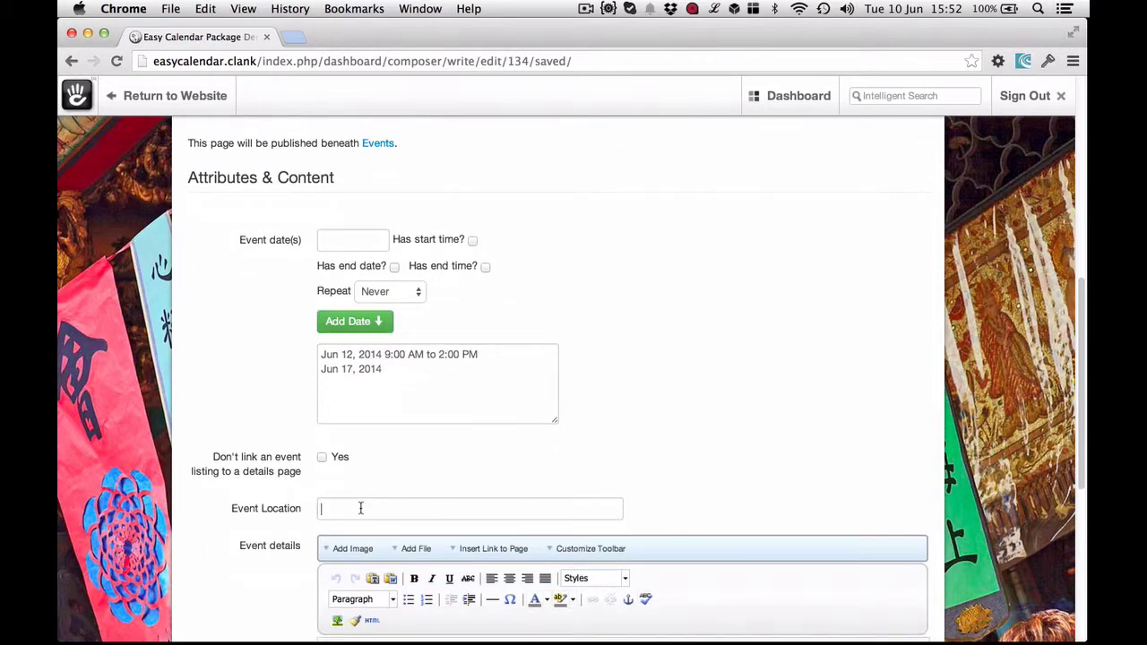
click(360, 508)
text(My house)
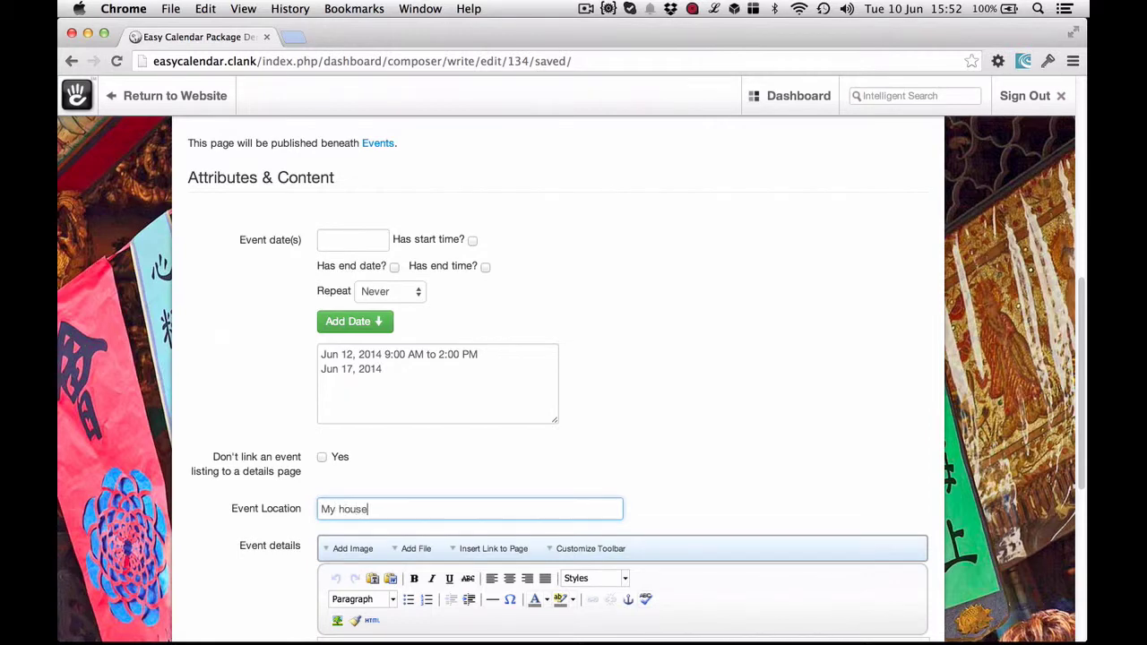
Write "Bring your own homebrew" in the event details and publish the page.
scroll(369, 509, down, 5)
click(375, 511)
text(Bring y)
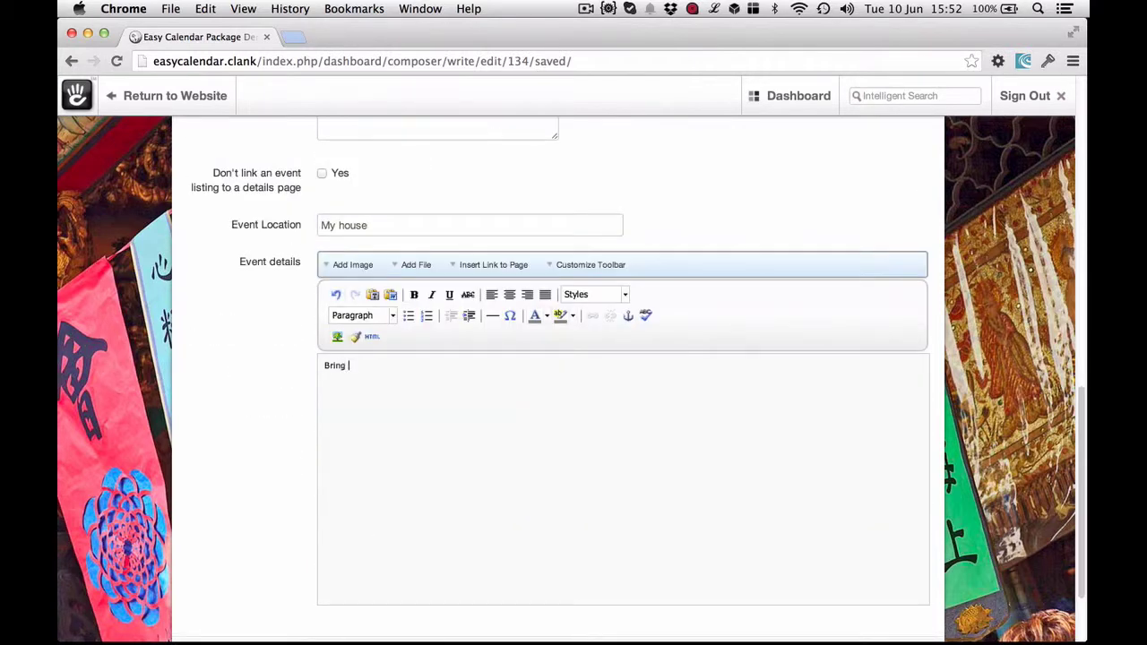
text(our own o)
text(omebrew)
scroll(435, 520, down, 2)
click(868, 554)
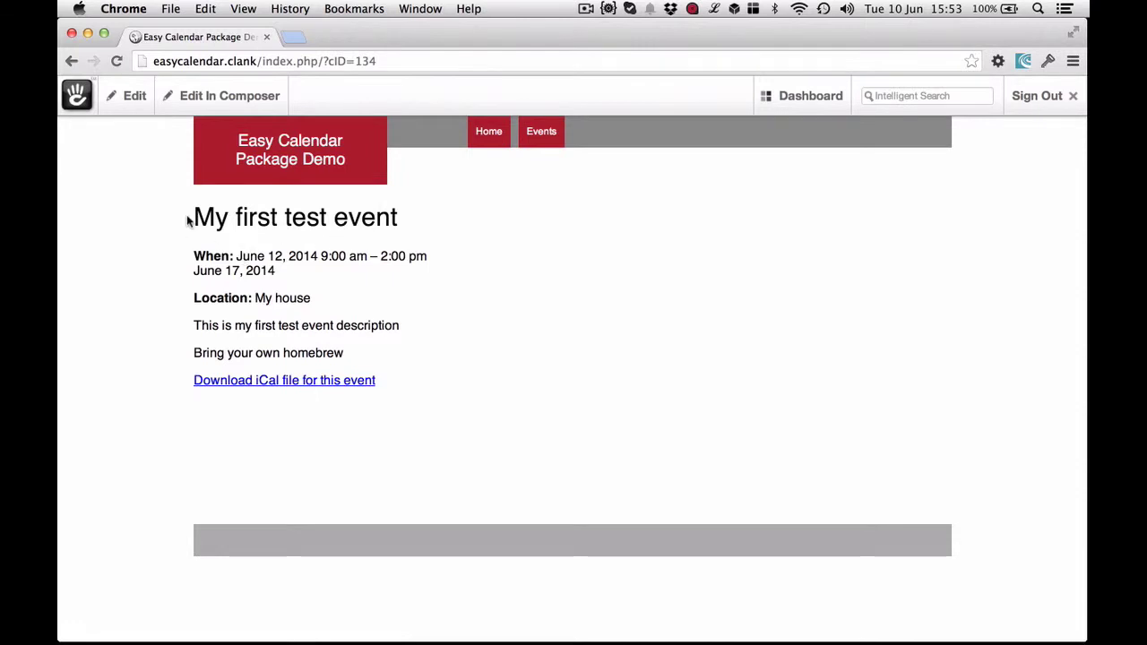
Check the title, short description and details text on the published event page.
drag(190, 220, 399, 219)
drag(419, 328, 189, 324)
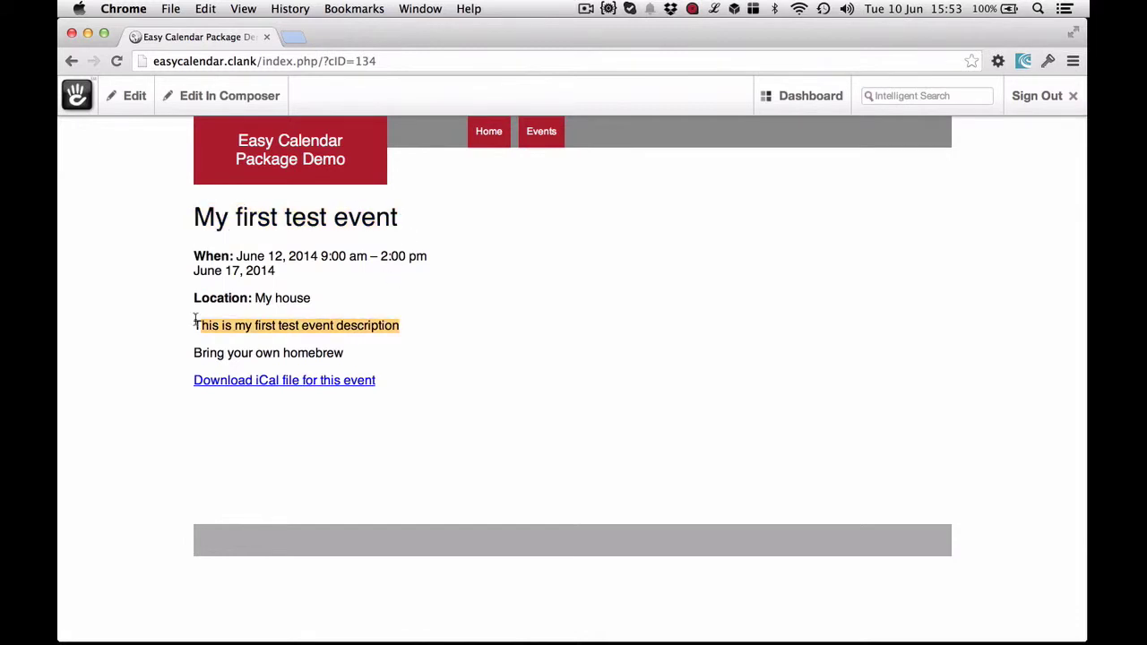
drag(347, 357, 140, 353)
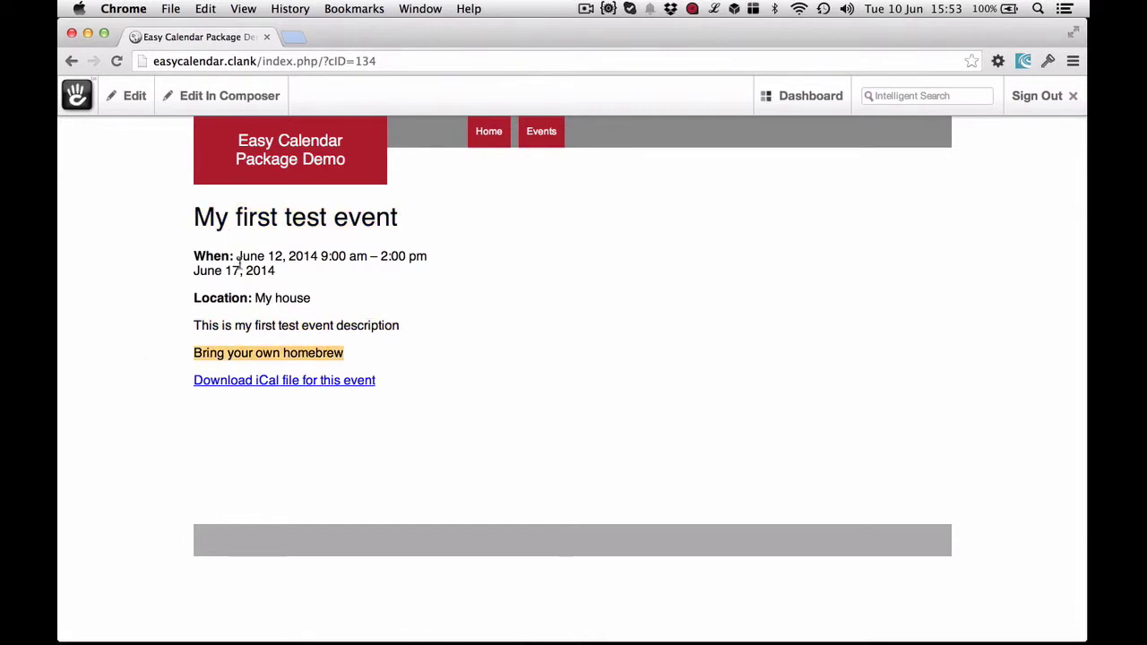
Examine how the first event date and its time range are displayed on the published page.
drag(237, 255, 430, 256)
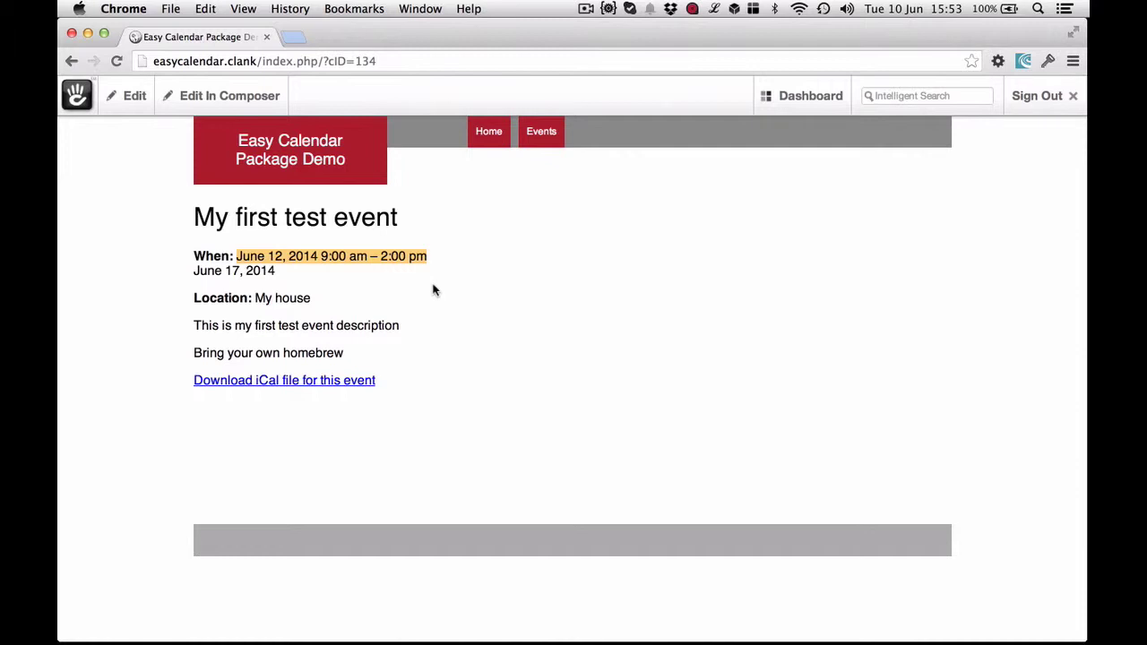
click(418, 271)
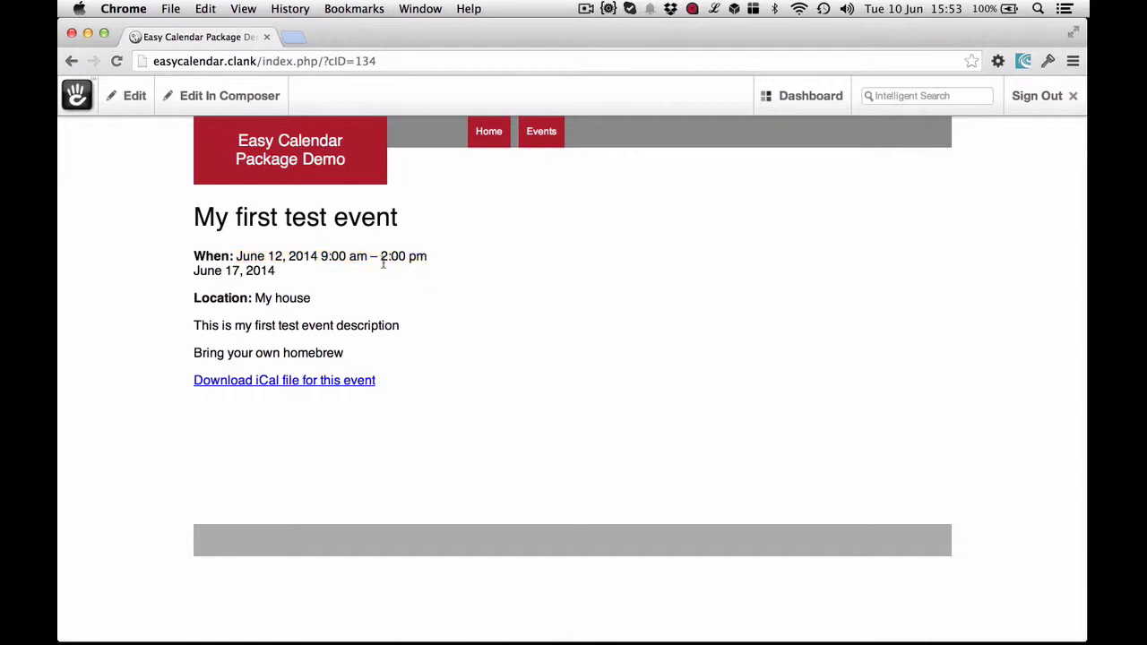
drag(238, 256, 406, 257)
click(334, 254)
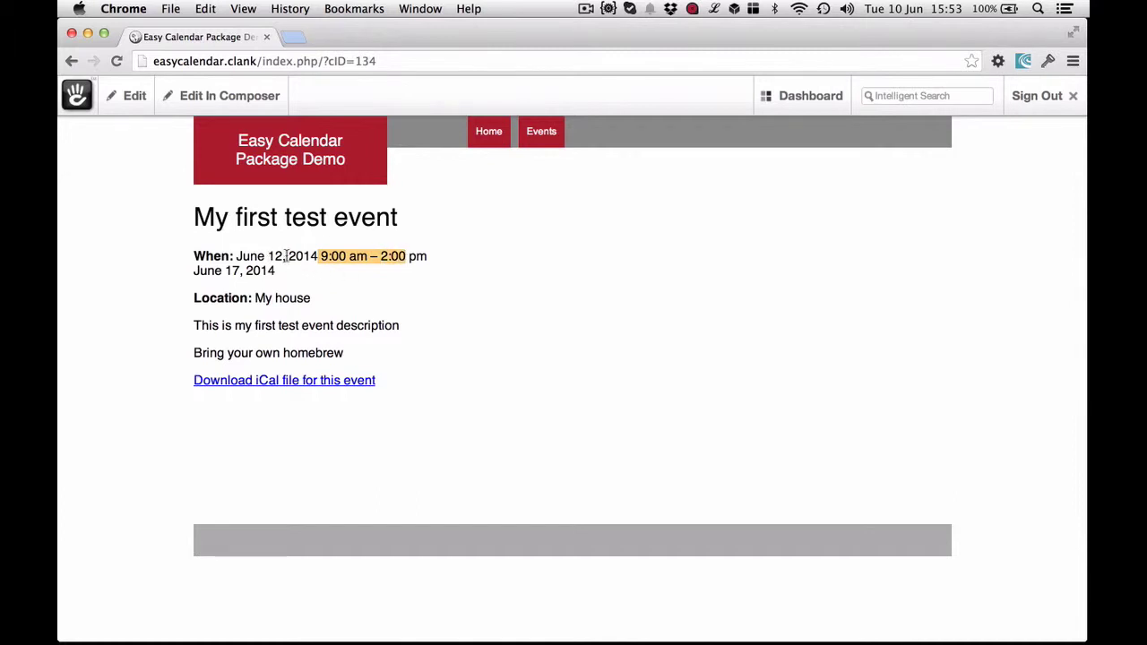
drag(285, 256, 239, 256)
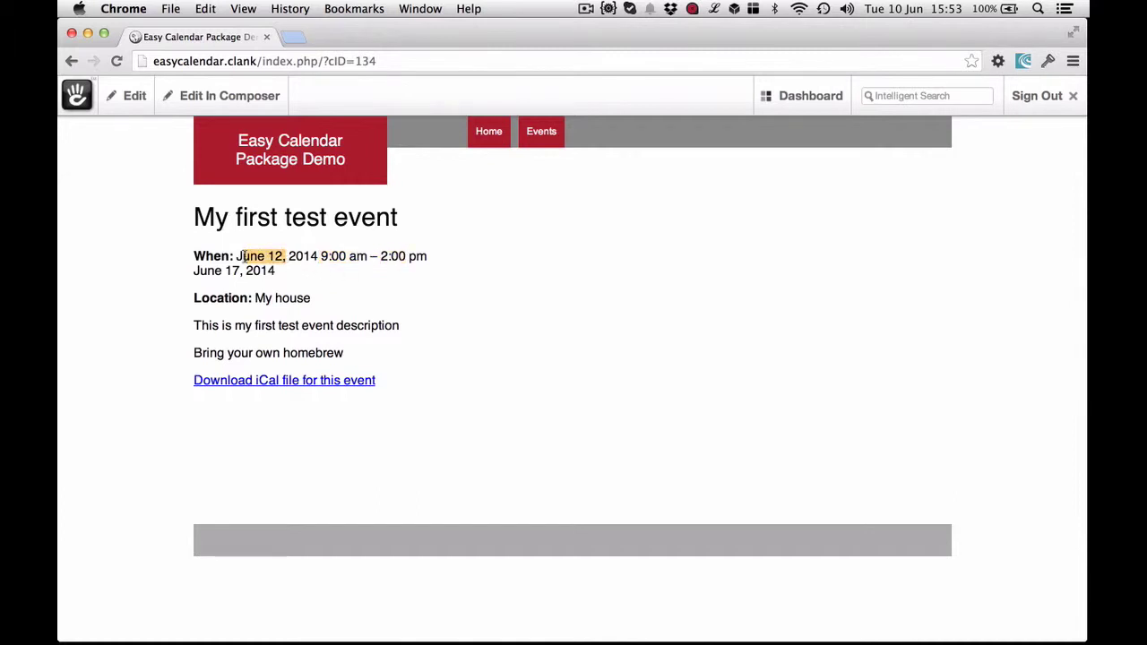
click(319, 257)
drag(319, 256, 430, 251)
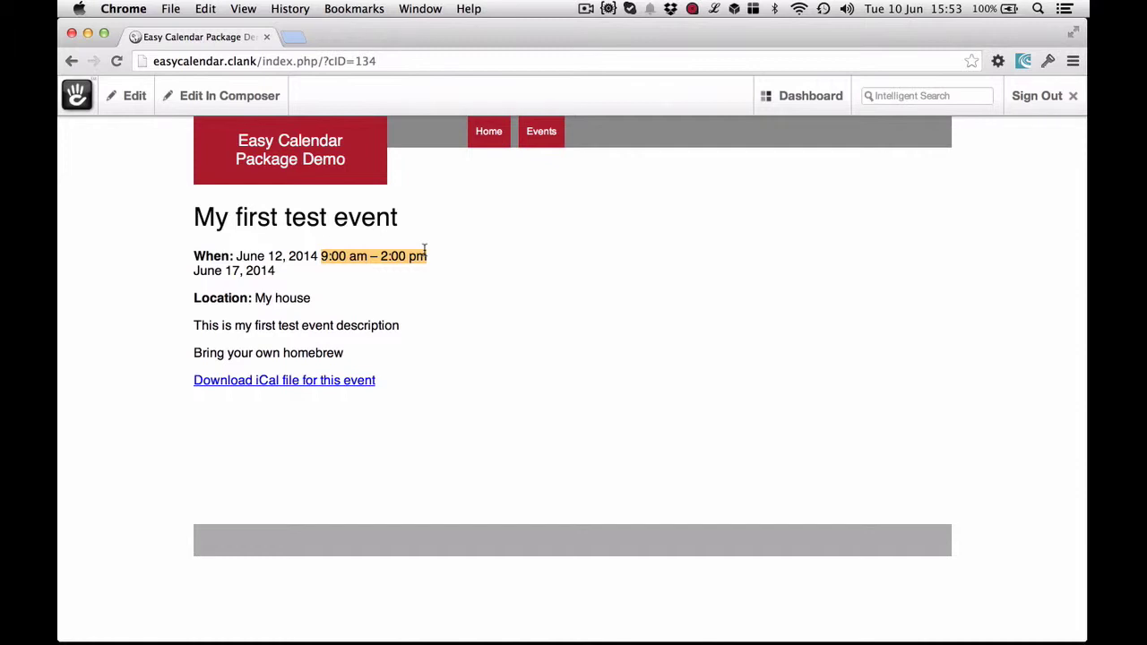
Review the second date and the location on the event page, and download the event's iCal file.
drag(291, 273, 185, 294)
click(195, 300)
click(331, 305)
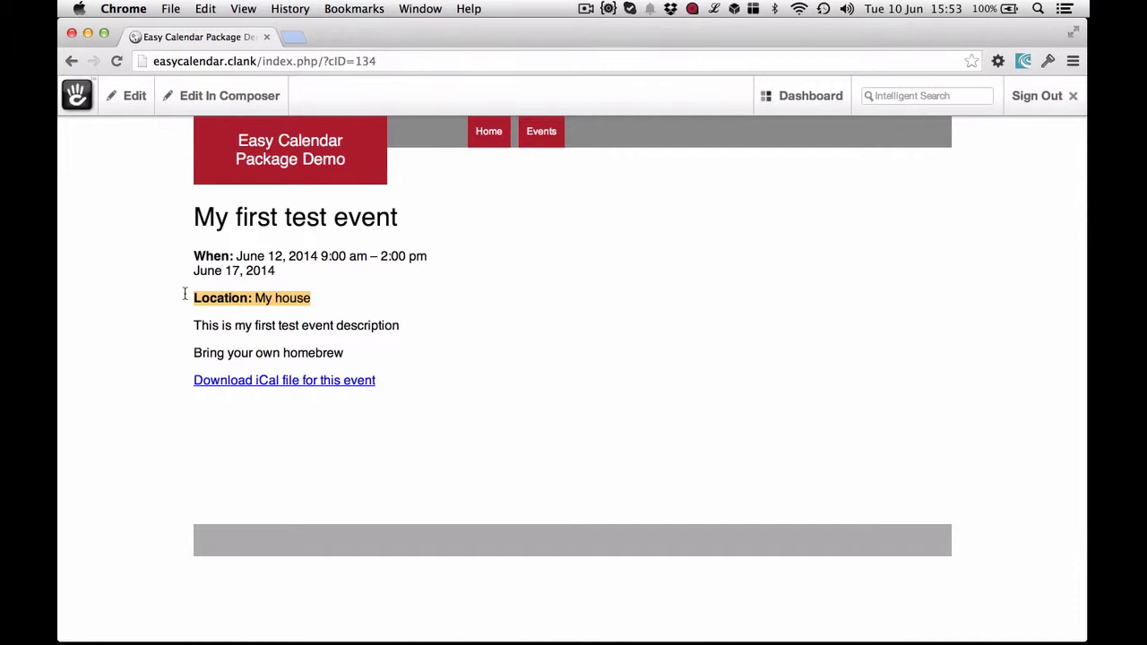
click(277, 380)
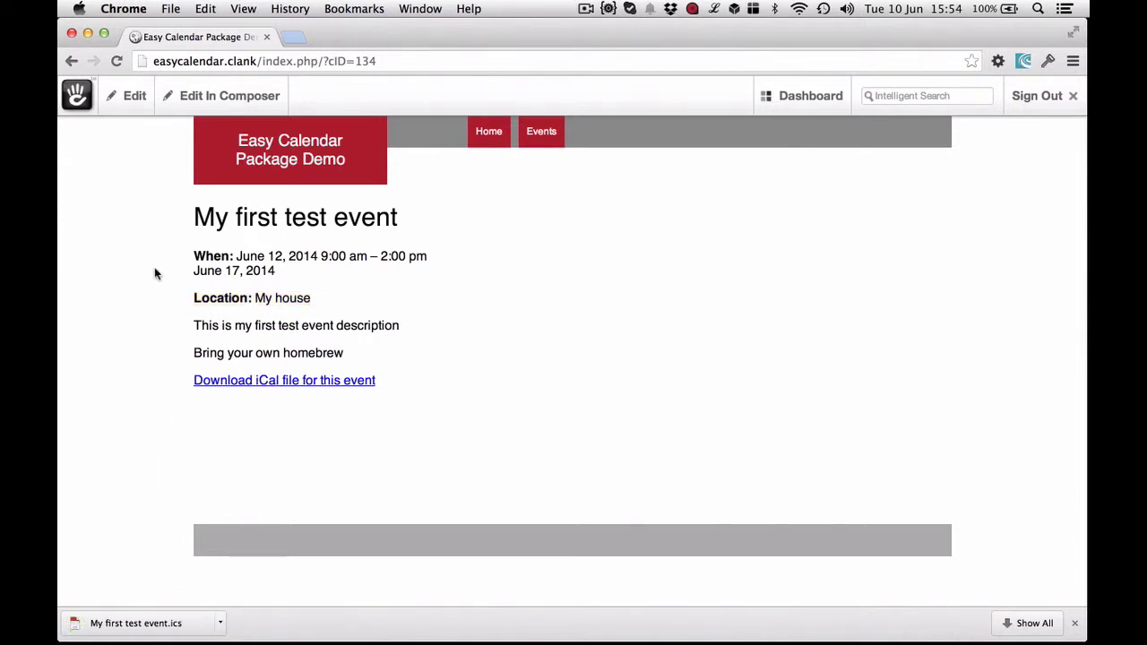
Open the event in Composer, review its dates, location and details, and publish it again.
click(229, 97)
scroll(215, 287, down, 8)
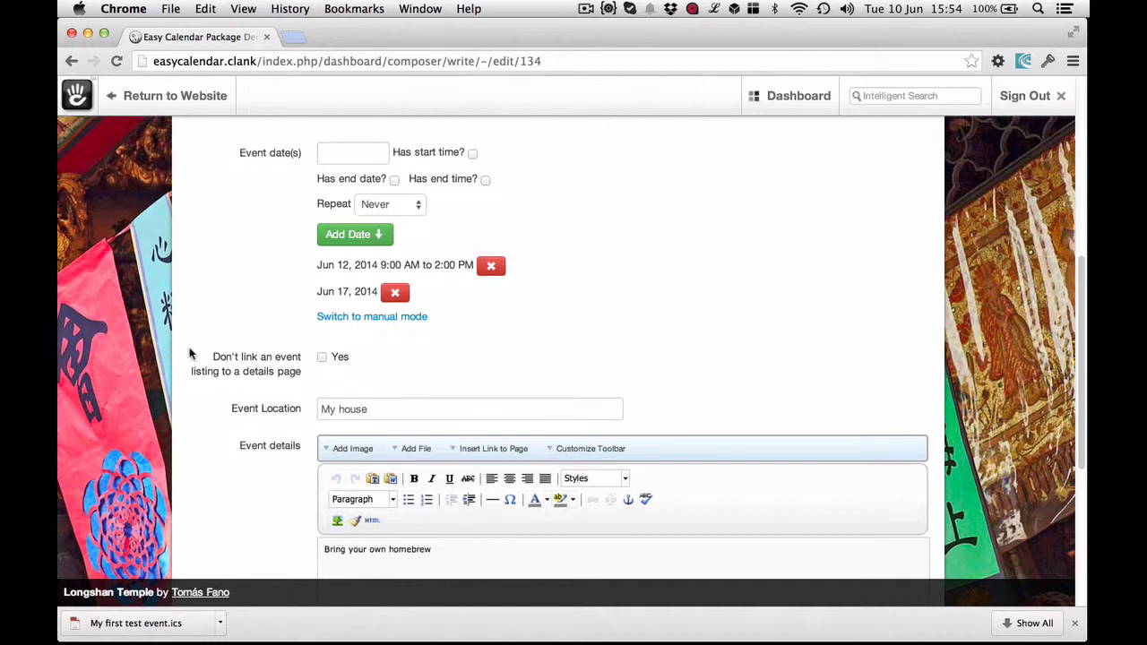
scroll(188, 353, up, 2)
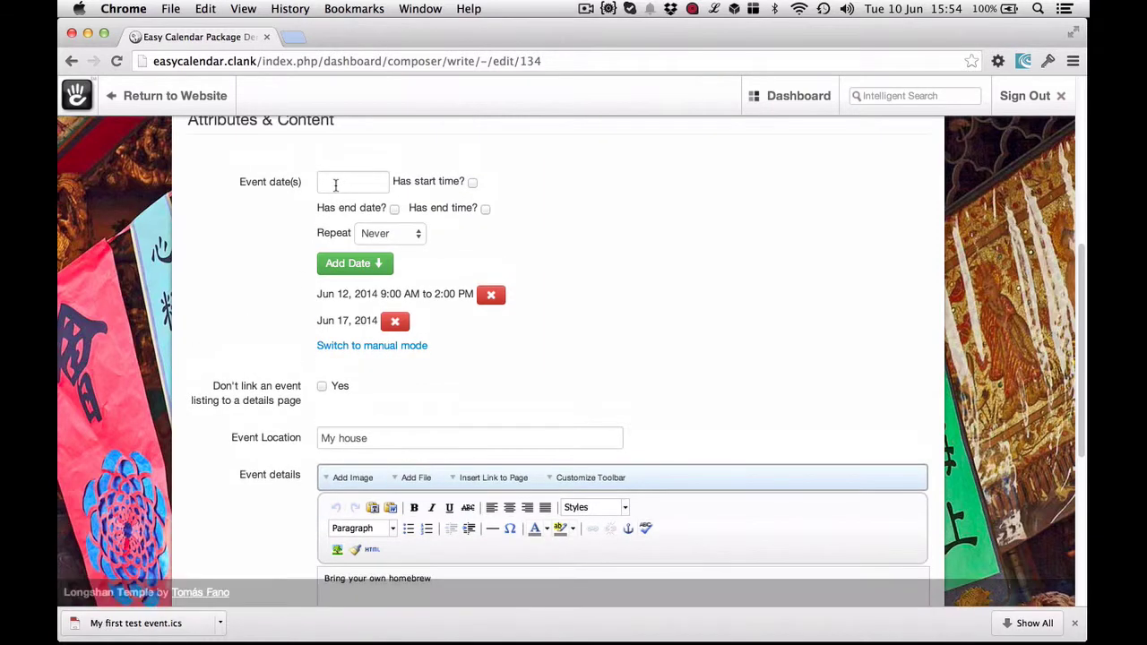
scroll(361, 328, up, 1)
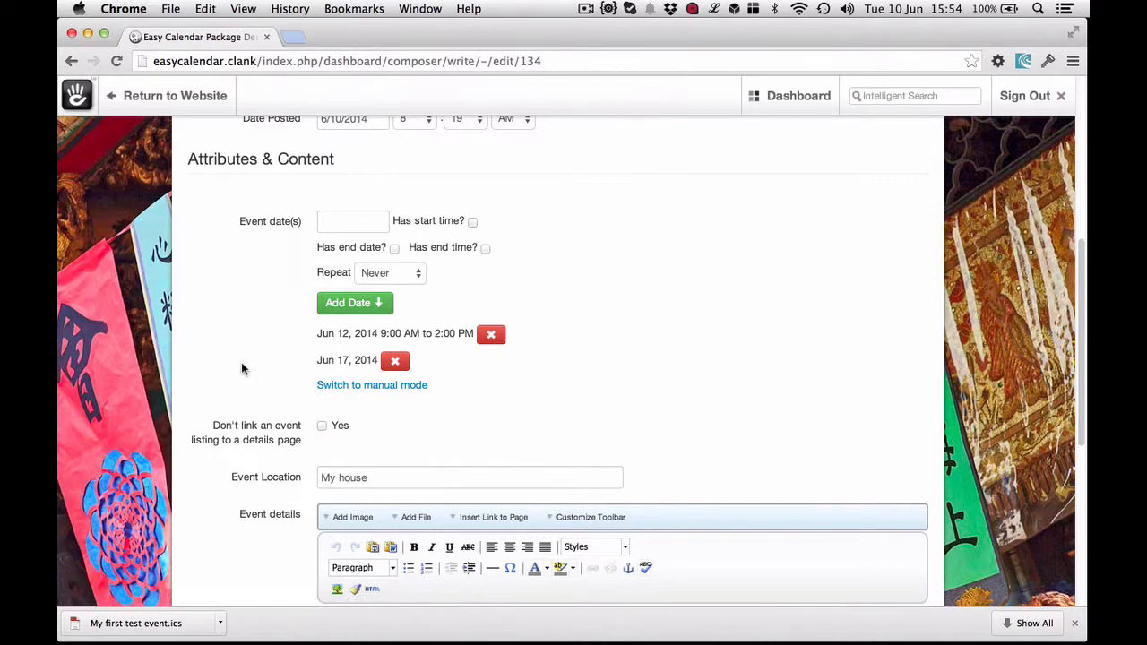
scroll(242, 363, down, 10)
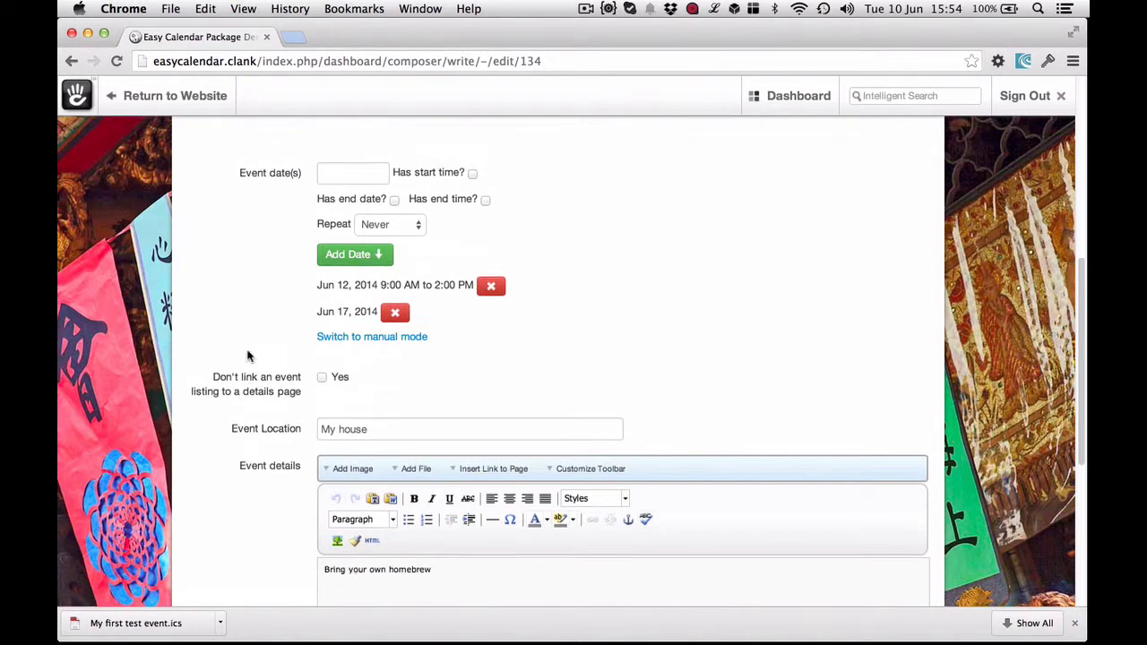
click(880, 517)
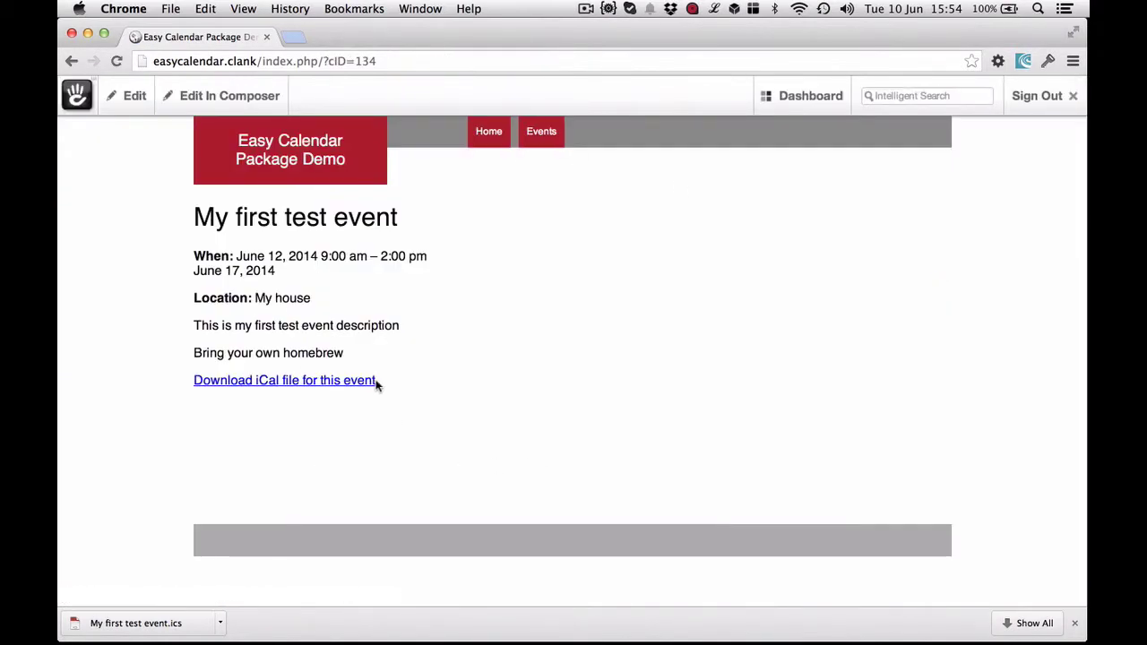
Open the test event in Composer and enter June 29, 2014 as the start of a new event date.
click(239, 95)
scroll(260, 343, down, 12)
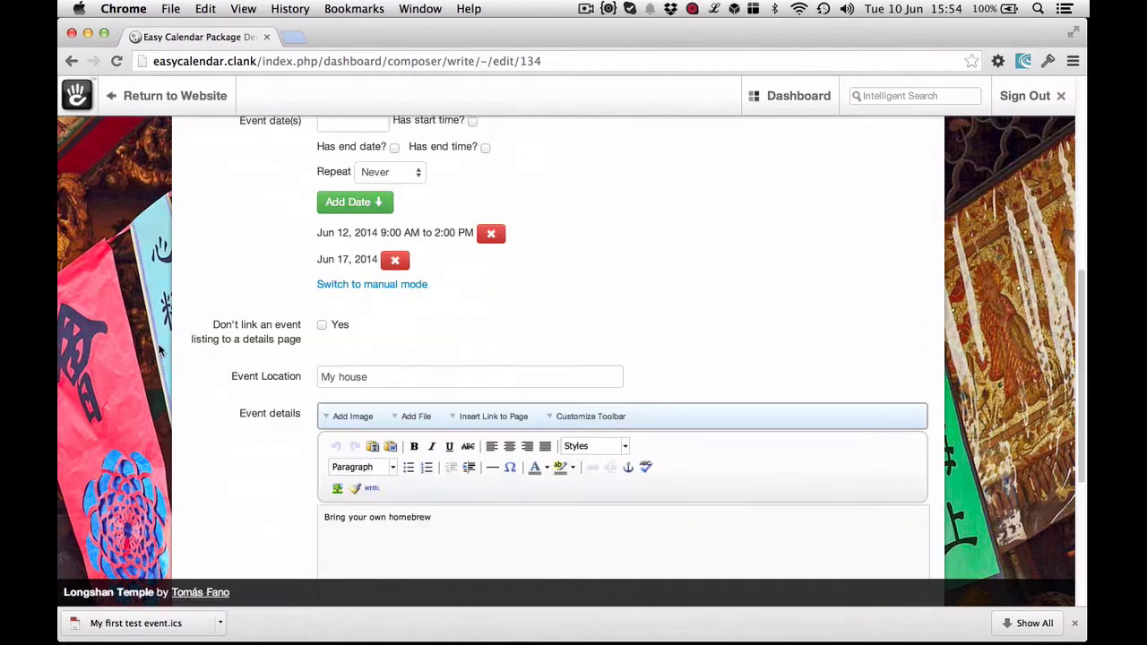
scroll(354, 206, up, 3)
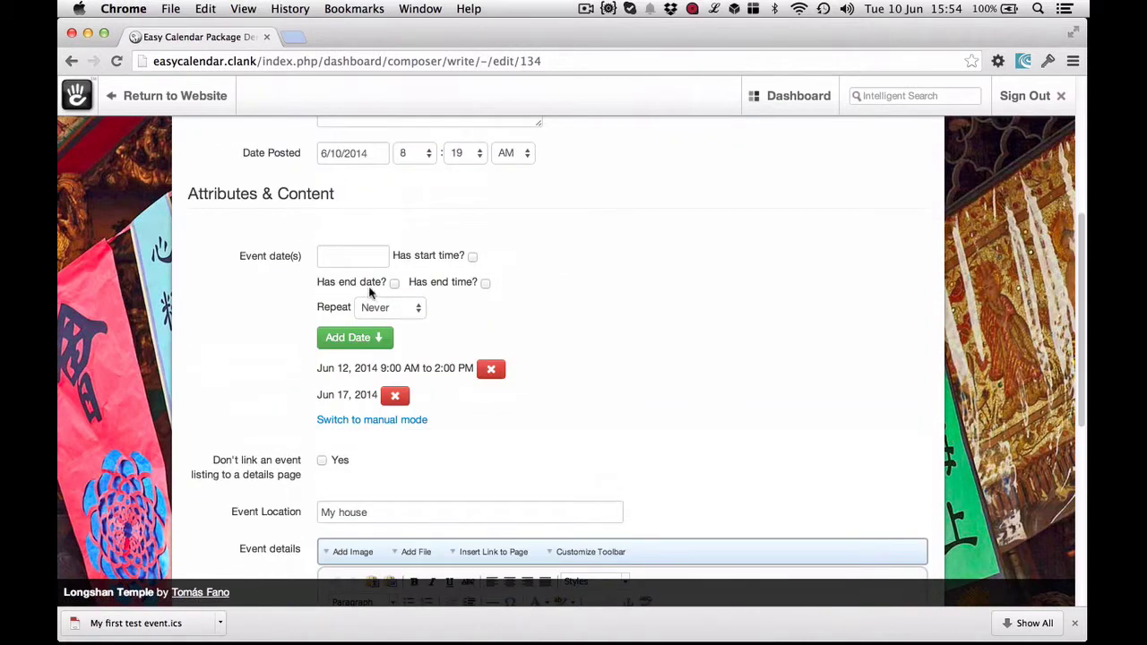
click(345, 255)
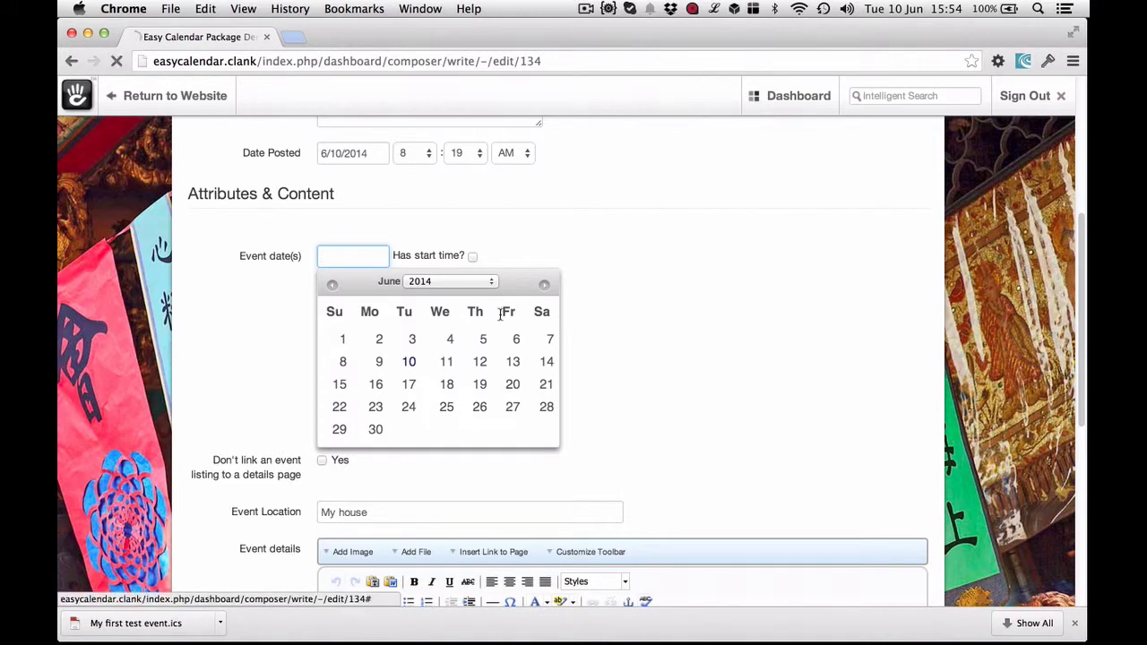
click(479, 406)
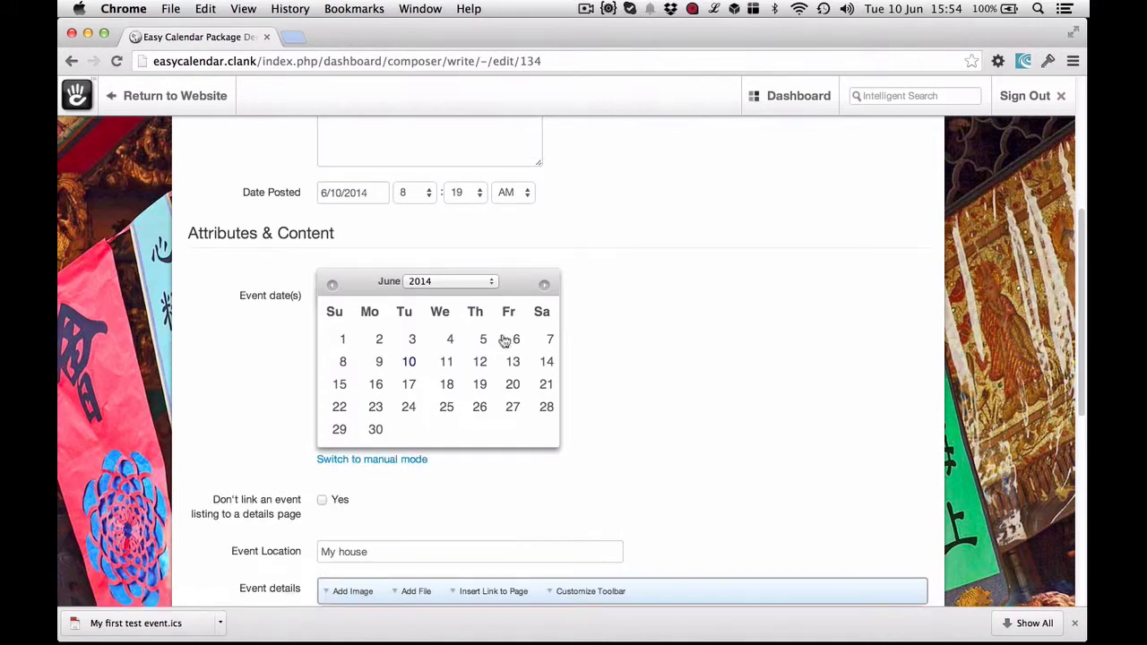
click(339, 429)
Give the new date an end date of July 3, 2014 and add it to the event's date list.
click(395, 323)
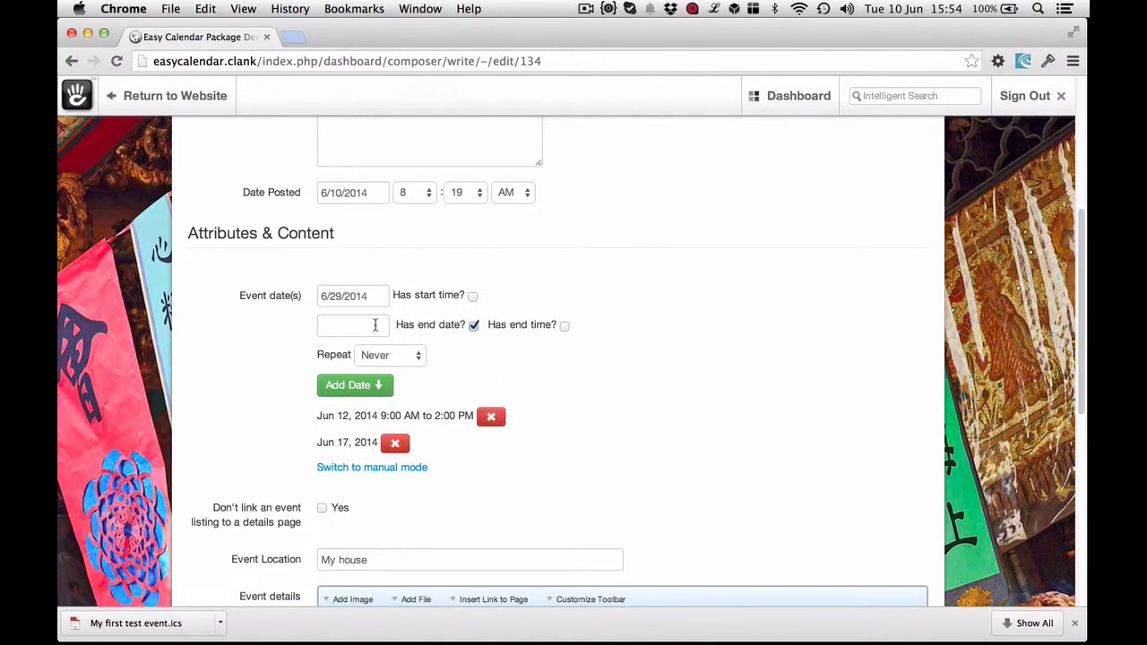
click(376, 325)
click(475, 354)
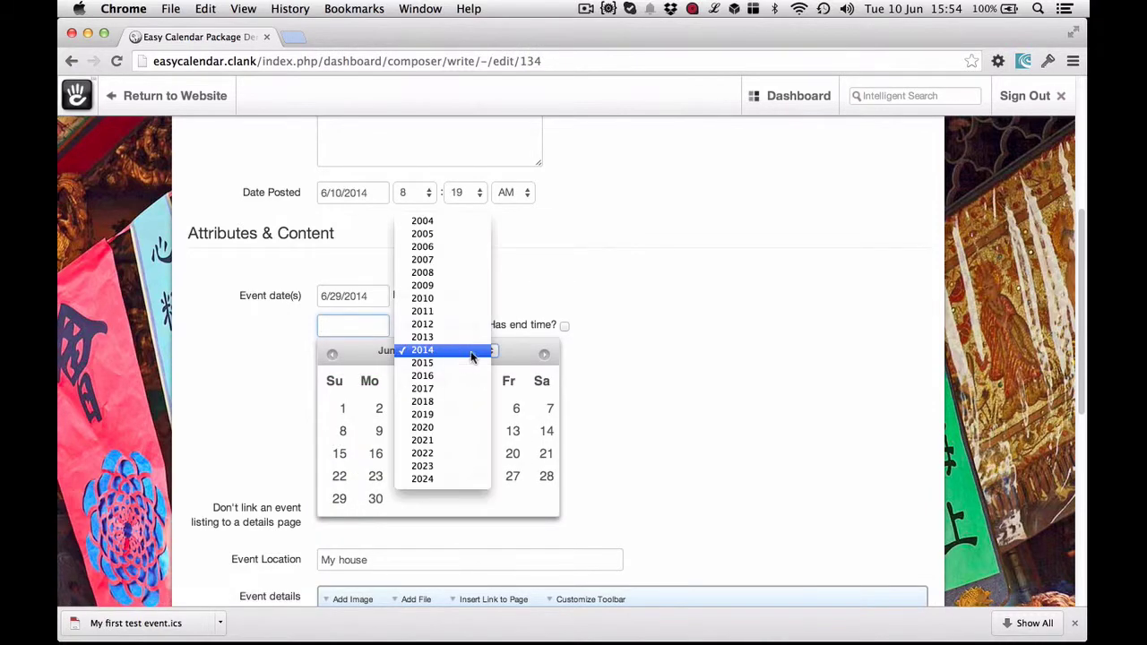
click(542, 356)
click(543, 356)
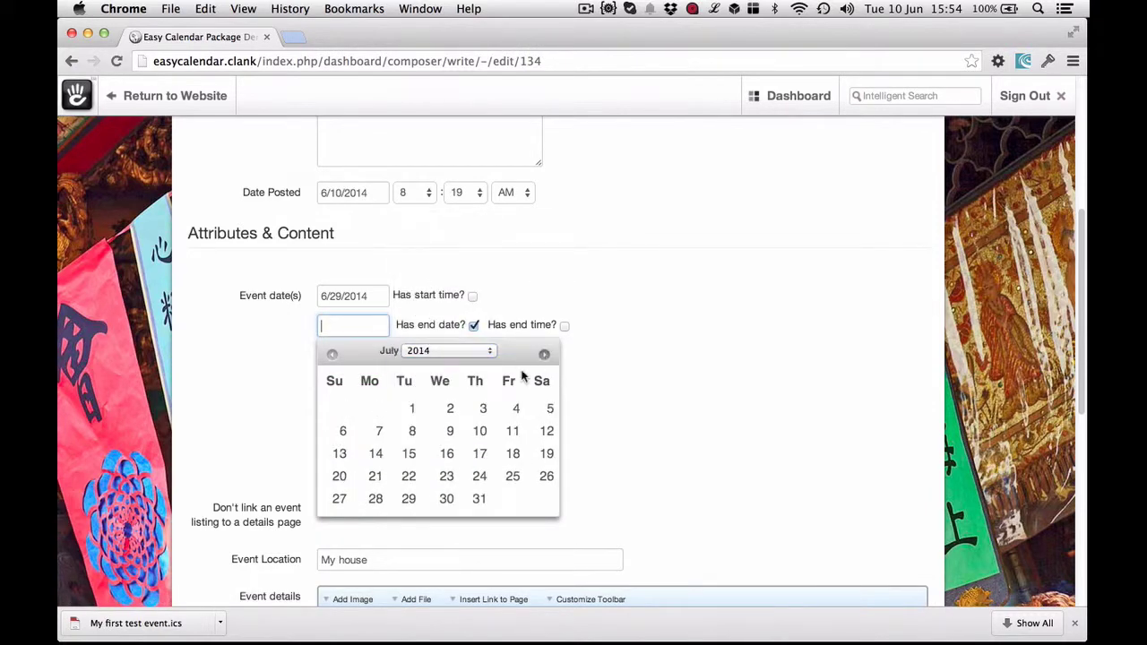
click(480, 409)
click(352, 384)
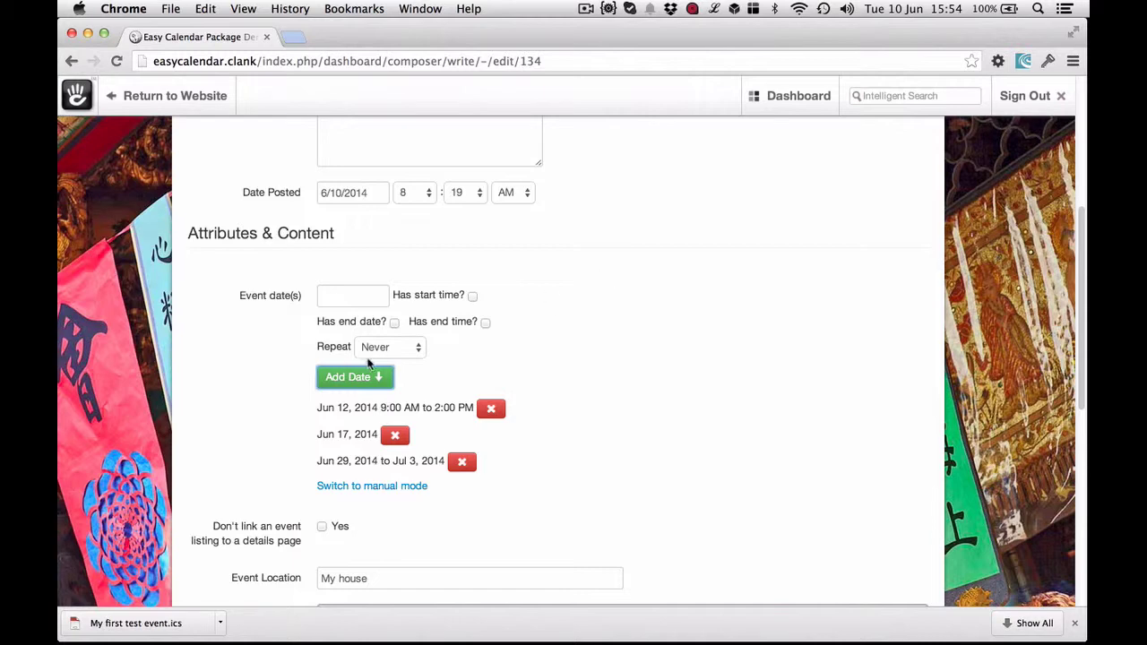
Look at the repeat options available for an event date, keeping it set to Never.
click(414, 350)
click(448, 350)
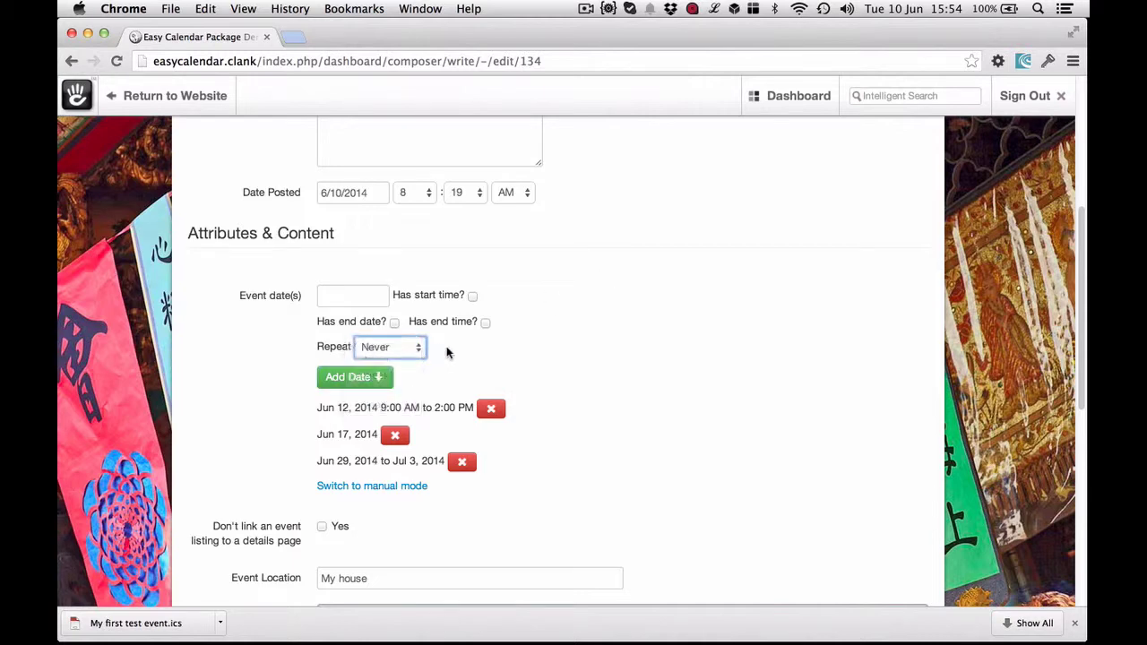
click(294, 350)
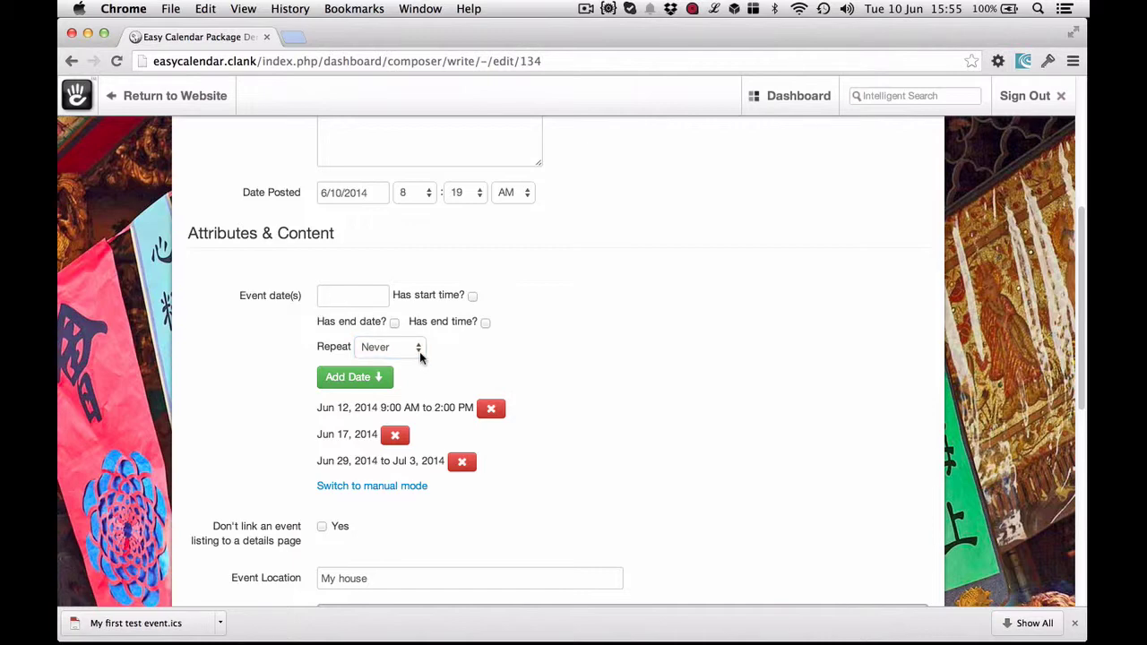
Try adding July 4, 2014 as an event date repeating daily 4 times, and remove that entry from the list.
click(369, 293)
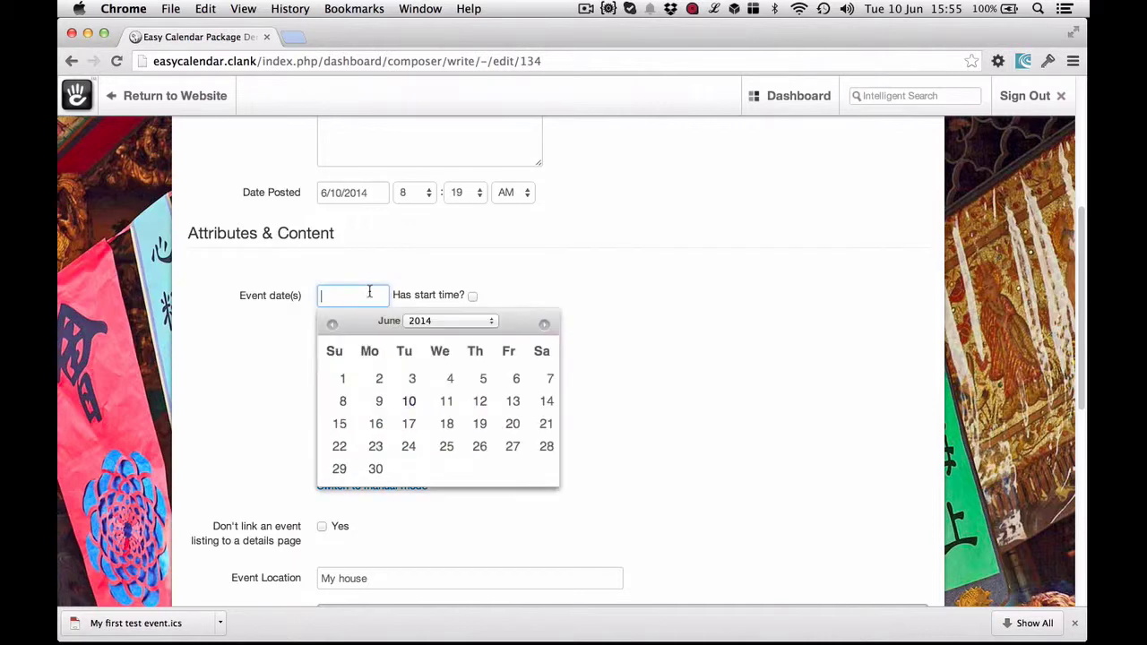
click(544, 324)
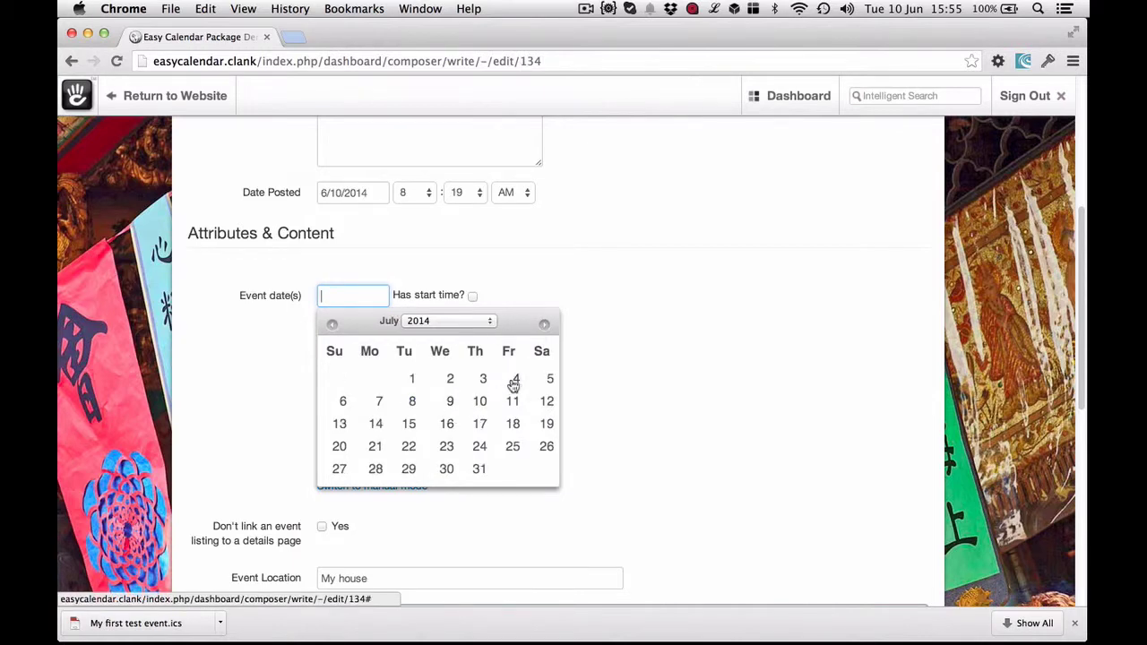
click(515, 381)
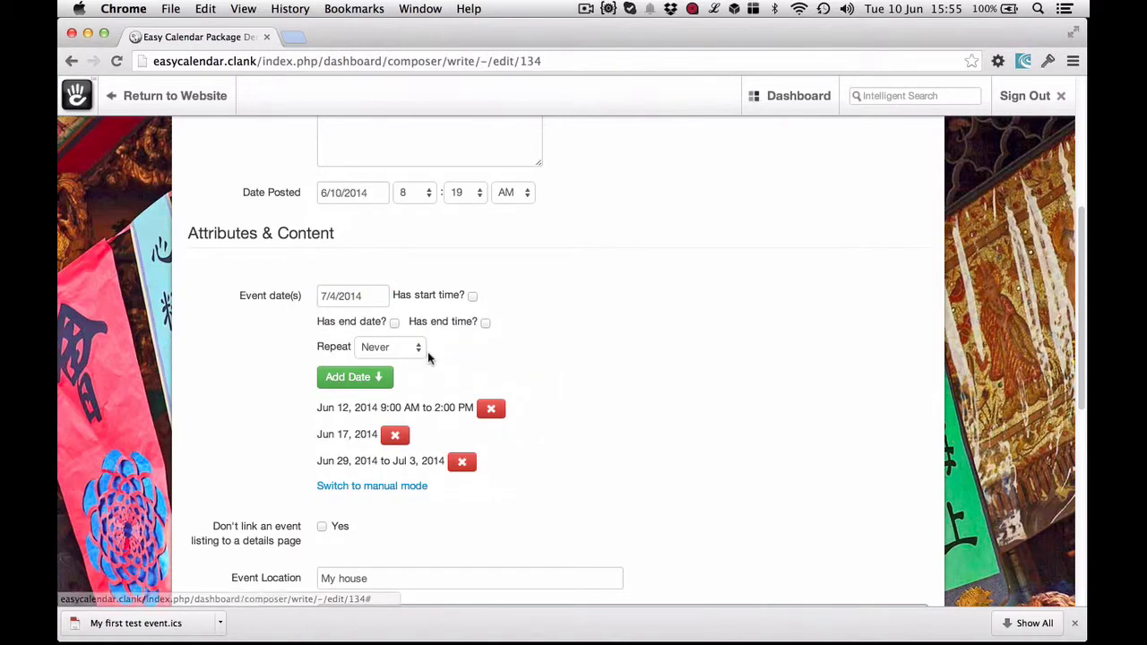
click(420, 349)
click(414, 360)
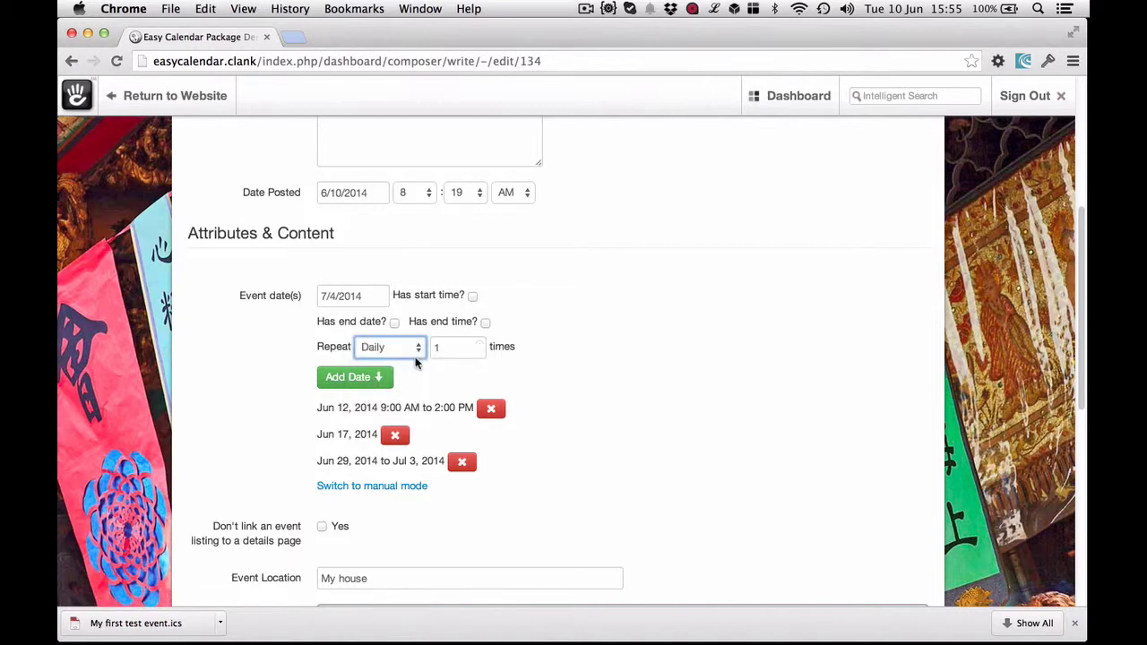
click(479, 344)
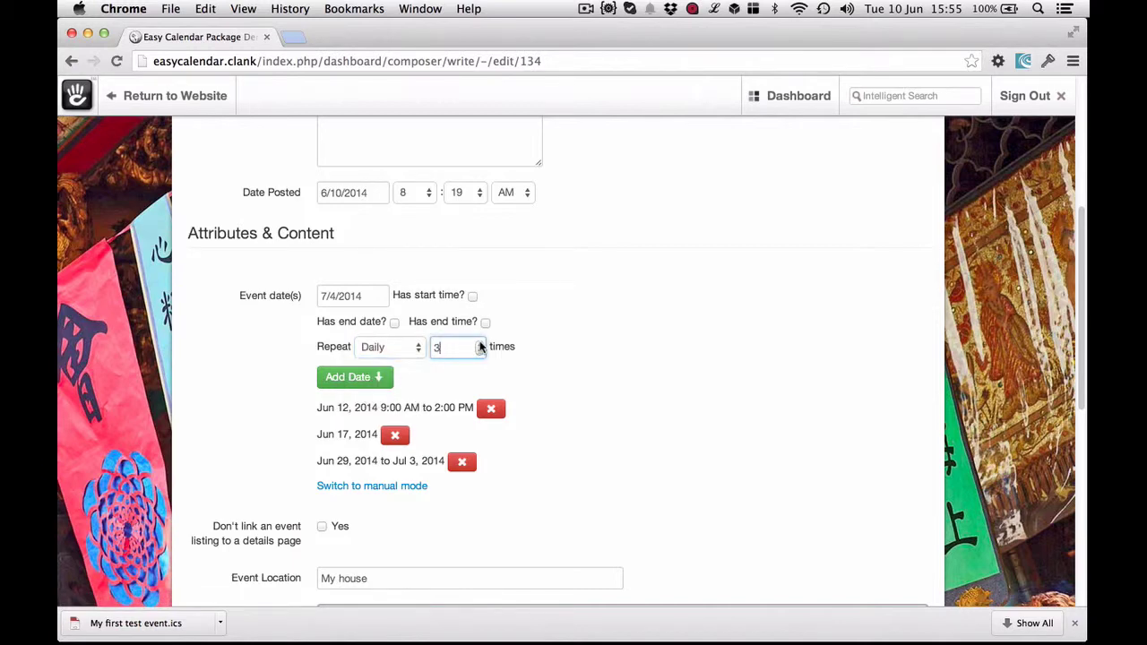
click(479, 344)
click(372, 377)
scroll(183, 423, down, 1)
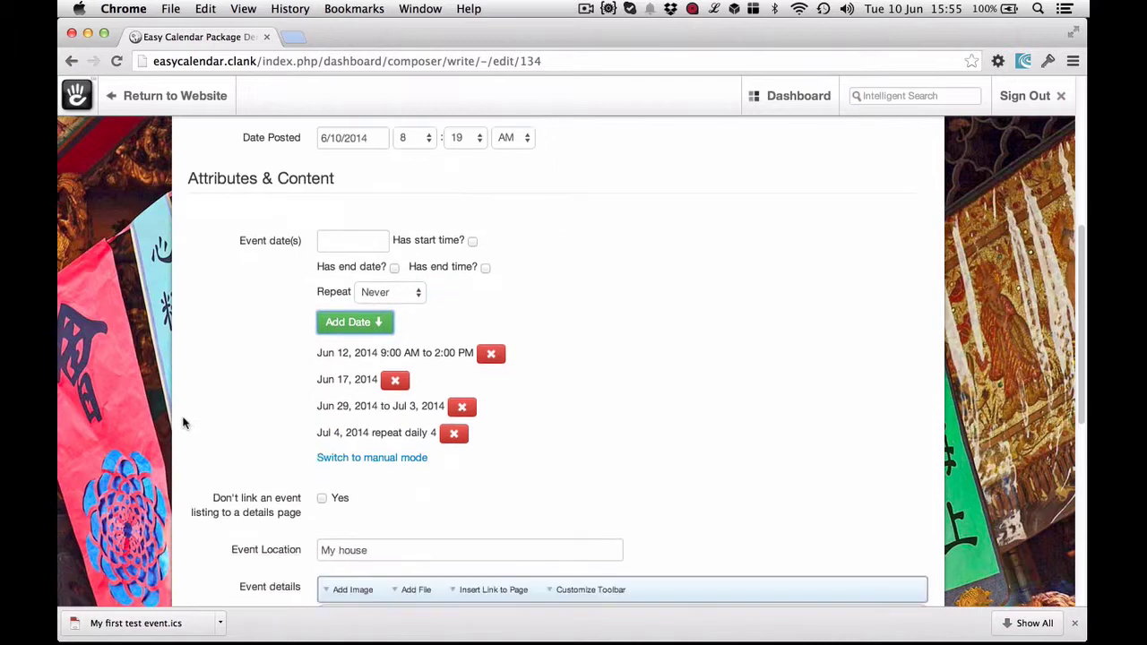
drag(318, 433, 440, 432)
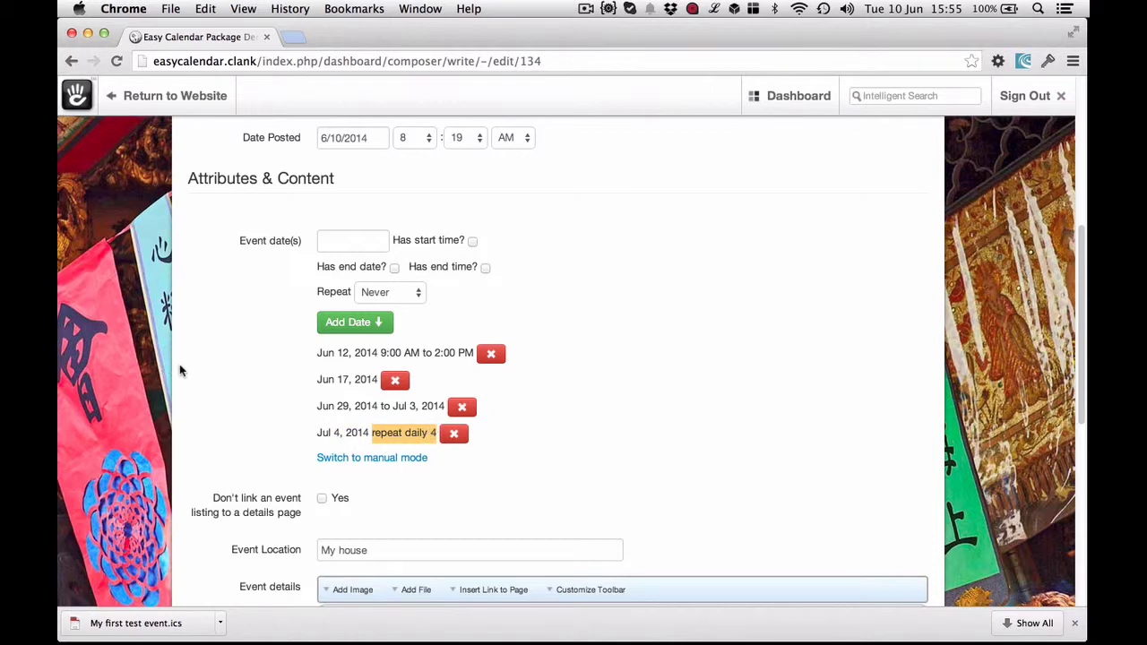
click(453, 434)
Add July 4, 2014 to the event's date list with a weekly repeat of 4 times.
click(369, 240)
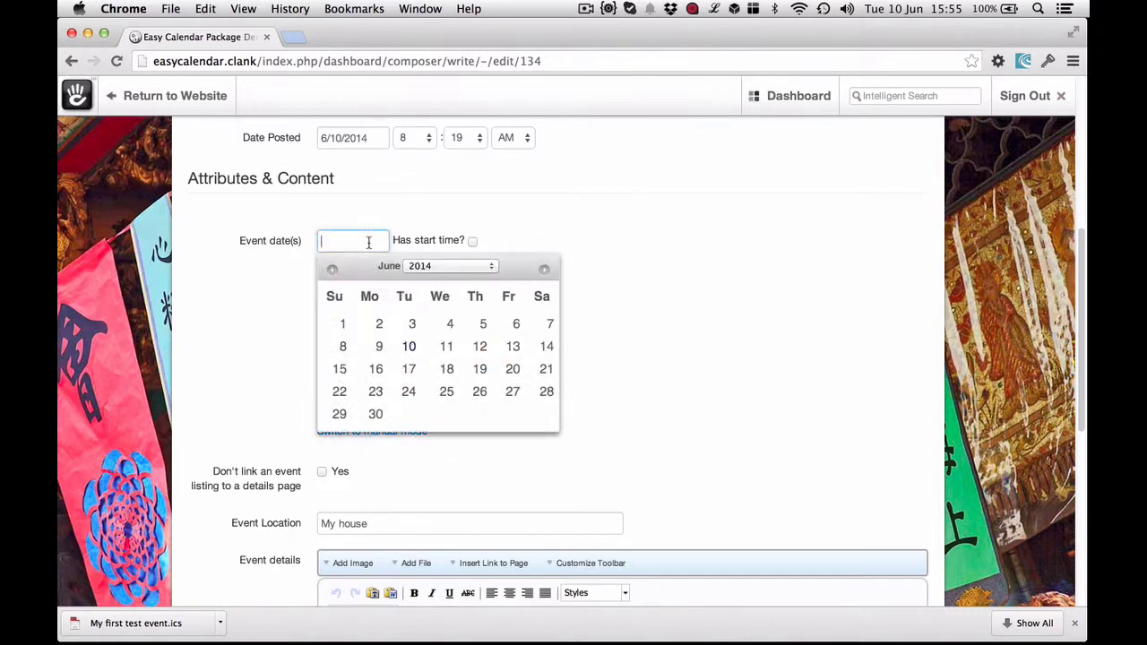
click(542, 269)
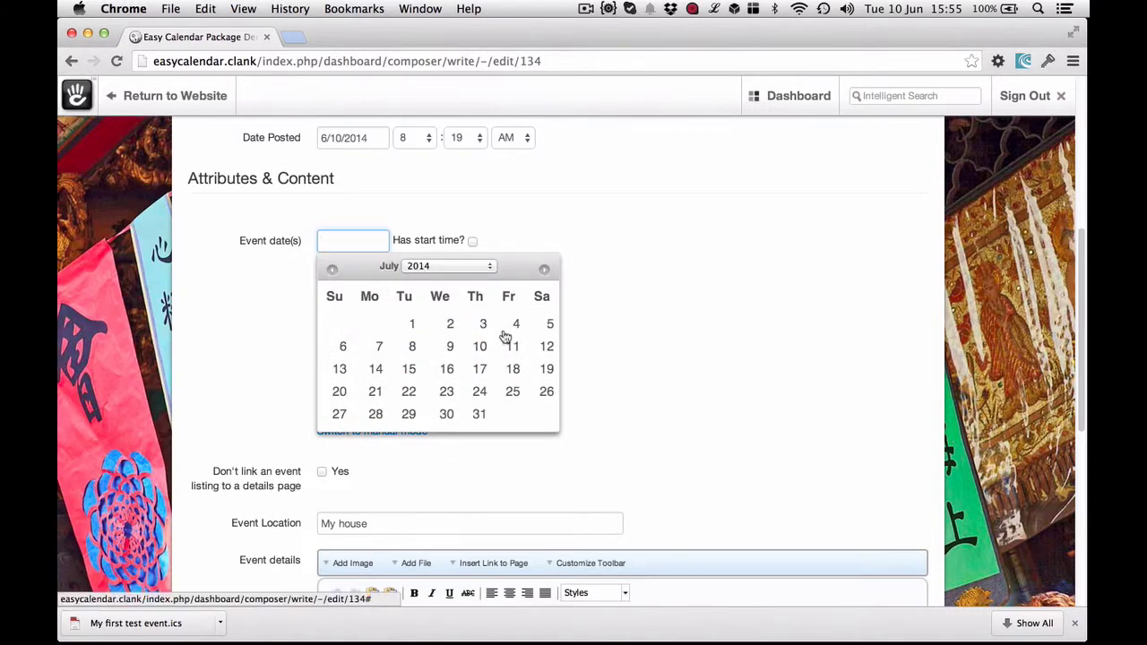
click(518, 328)
click(414, 292)
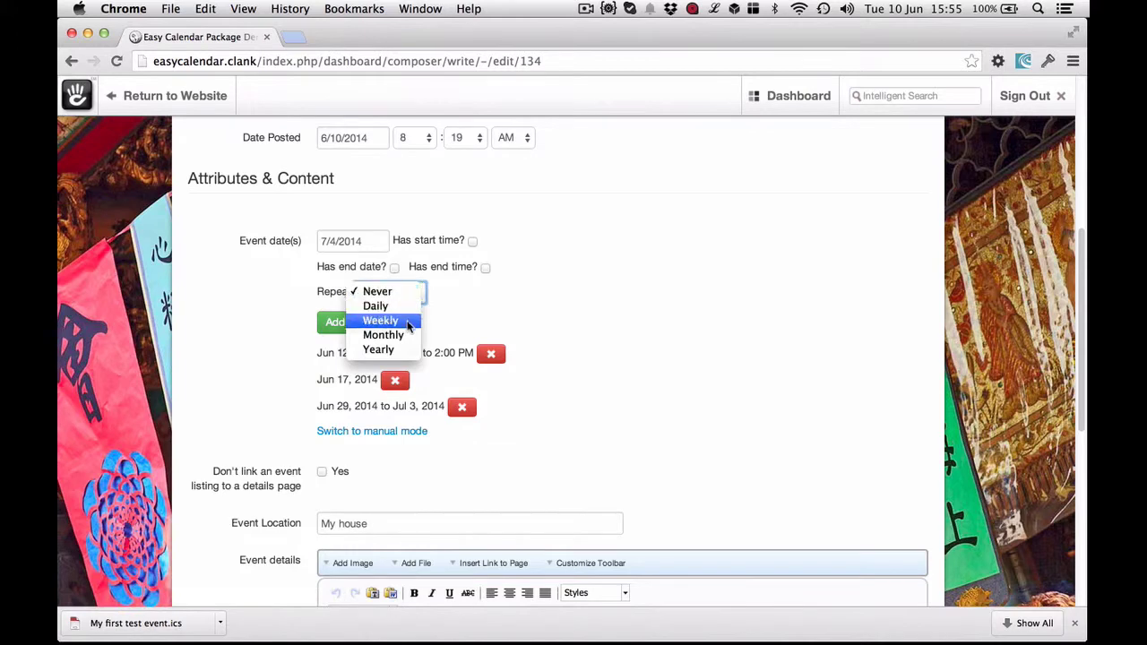
click(421, 321)
click(480, 288)
click(481, 287)
click(480, 288)
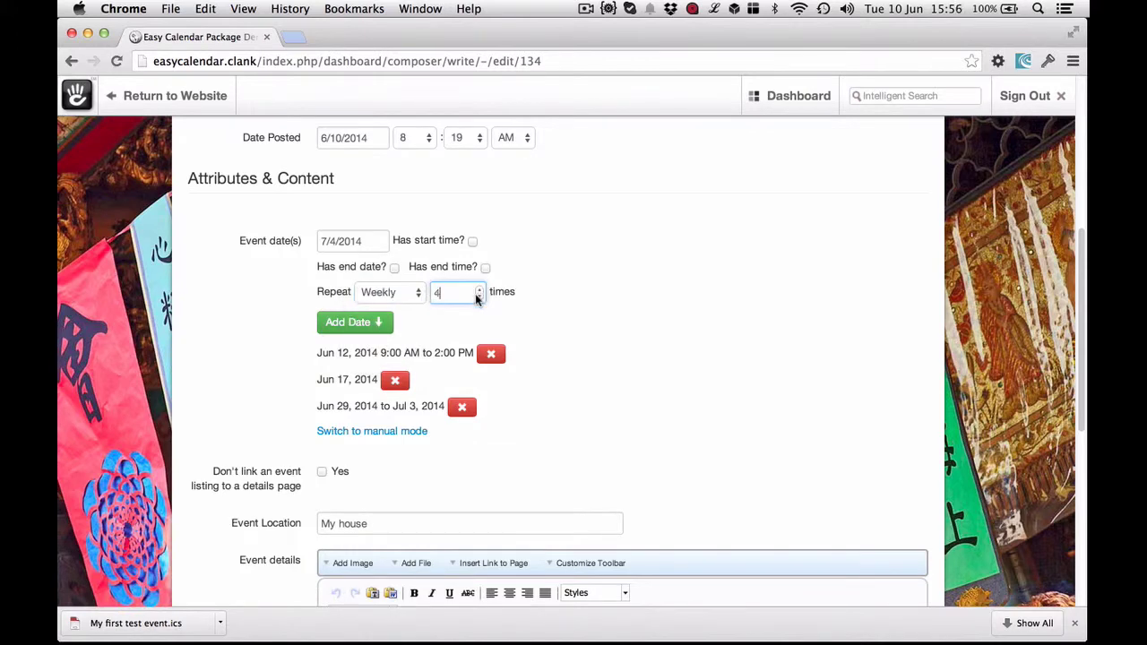
click(371, 324)
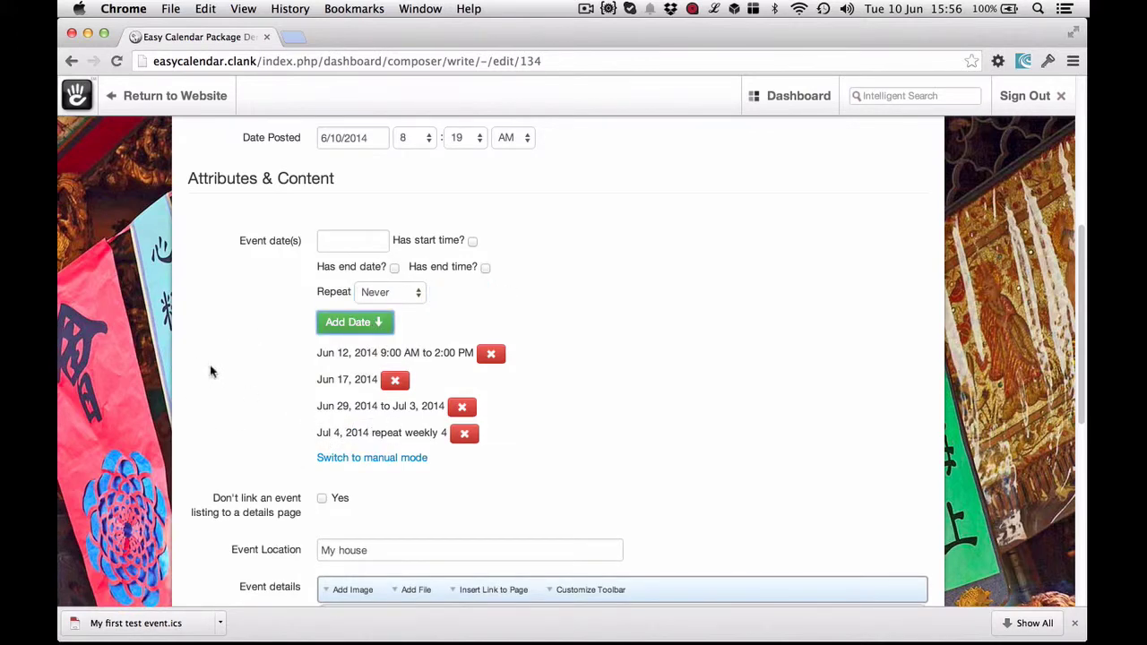
Publish the event and check its weekly repeated dates on the published page.
scroll(255, 323, down, 1)
scroll(254, 323, down, 2)
scroll(714, 295, down, 10)
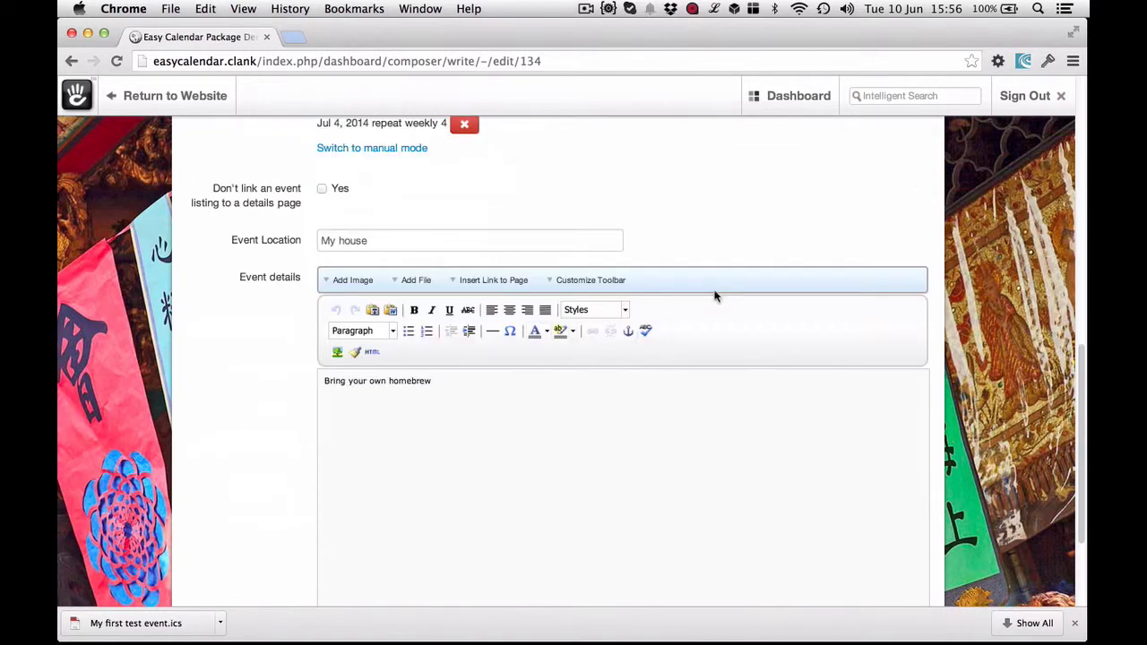
click(875, 519)
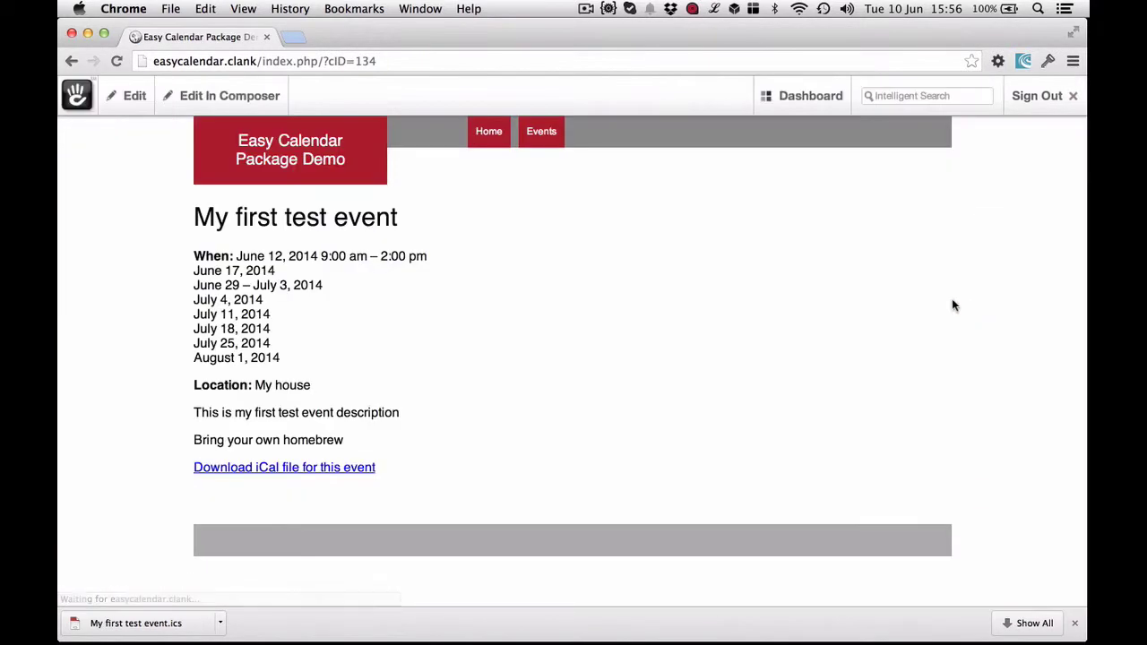
drag(299, 363, 185, 301)
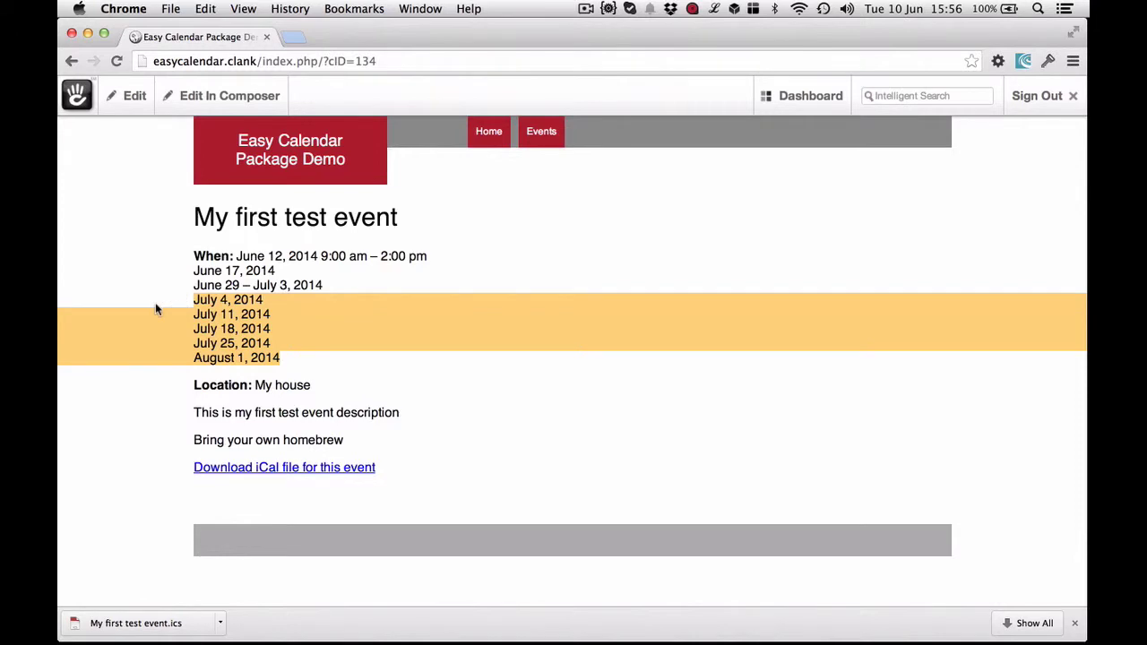
click(207, 317)
Open the event in Composer again, review its date entries and republish it.
click(210, 97)
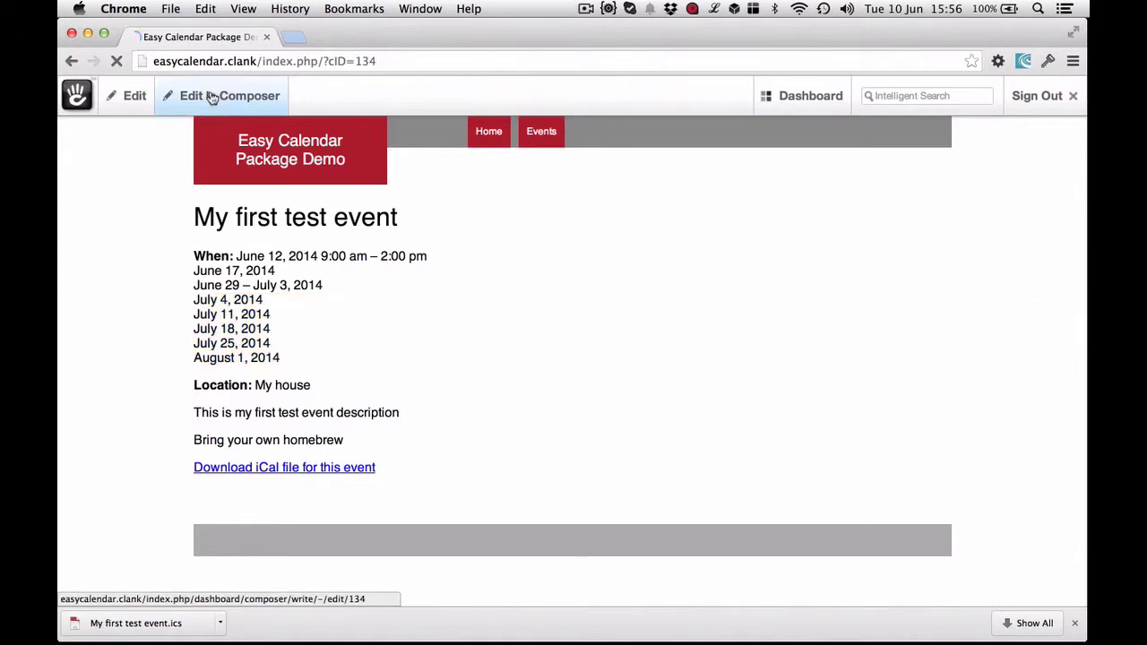
scroll(177, 345, down, 8)
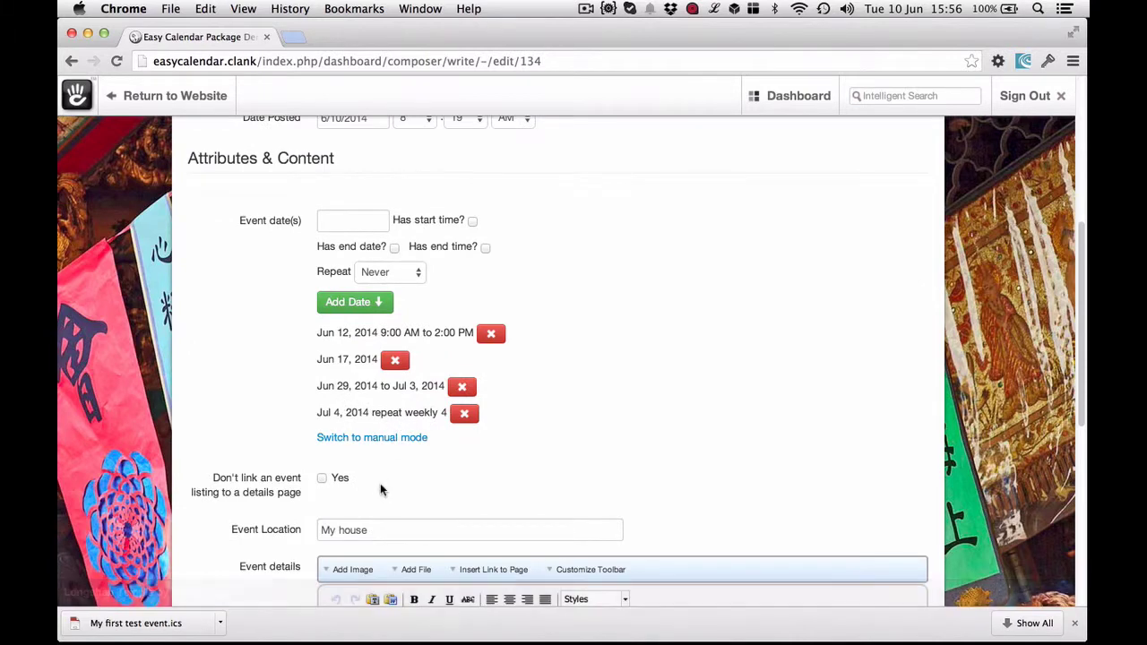
scroll(379, 488, up, 1)
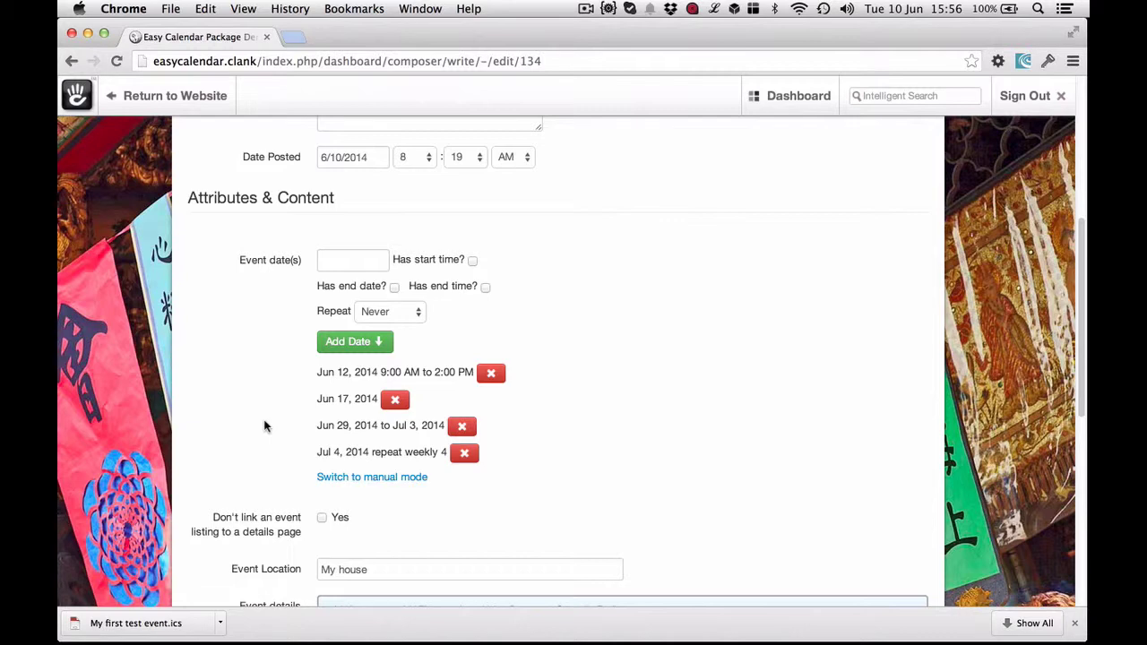
scroll(266, 425, up, 5)
scroll(266, 425, down, 10)
click(915, 528)
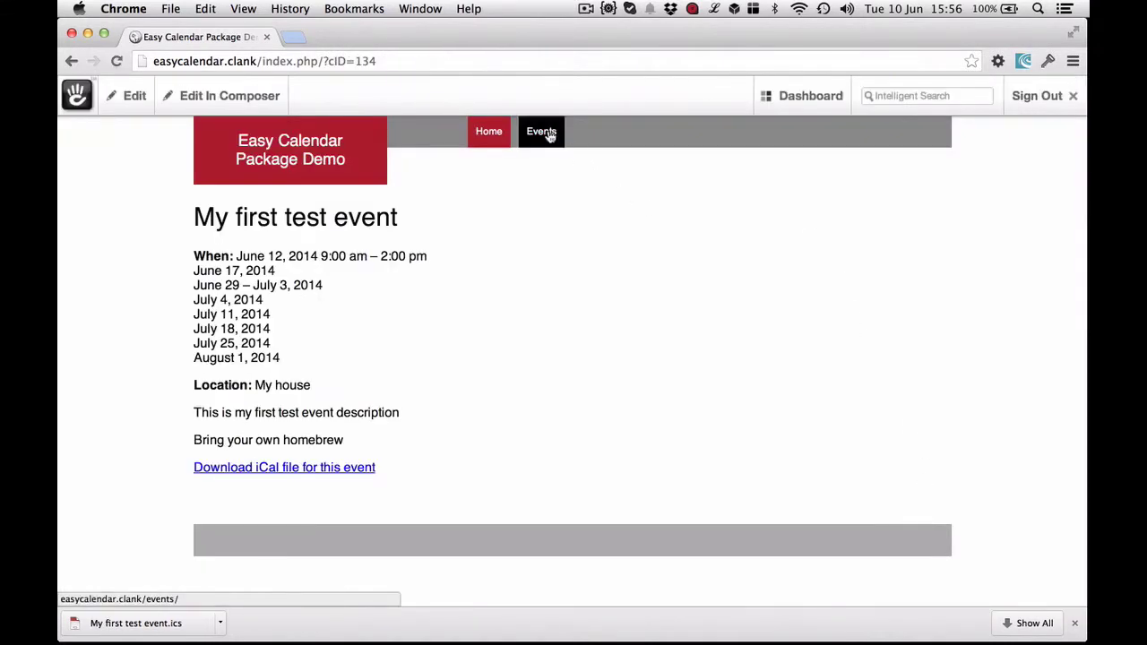
Open the Events page and examine how the test event's dates appear in the June 2014 month calendar.
click(549, 134)
scroll(936, 330, down, 2)
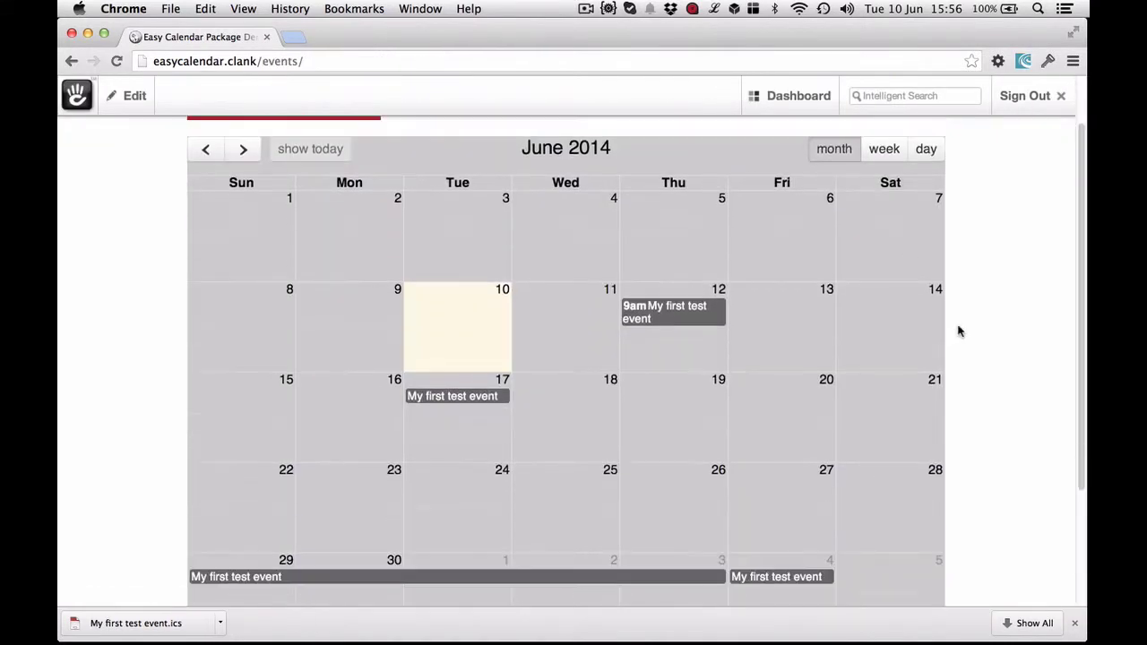
scroll(958, 331, down, 2)
scroll(958, 331, up, 4)
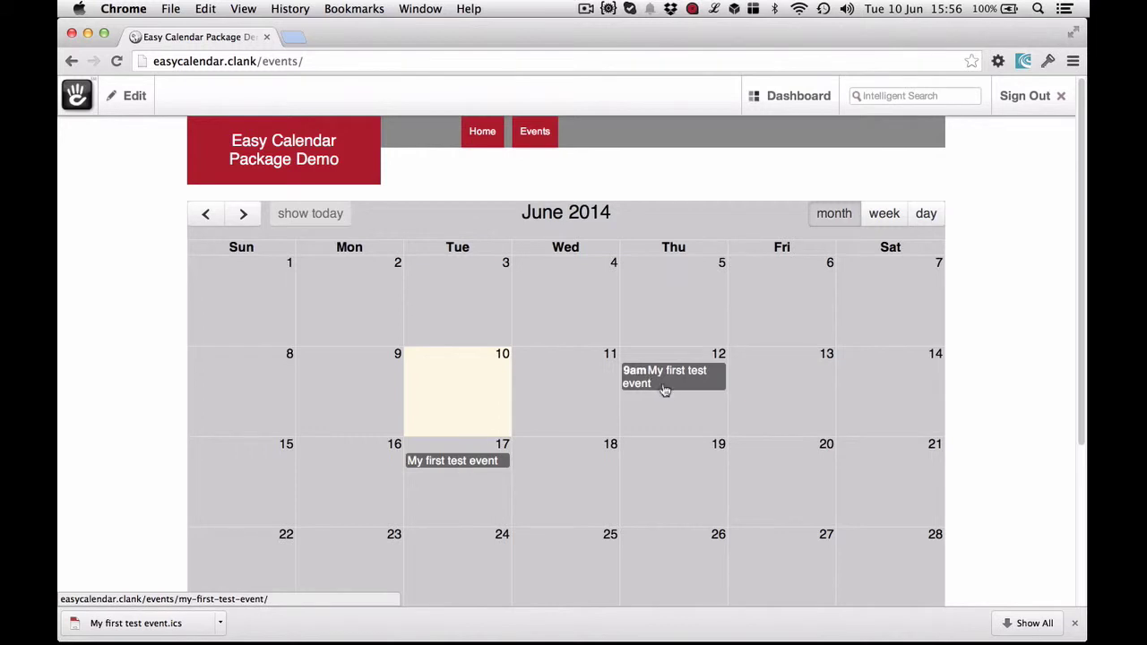
scroll(663, 389, down, 4)
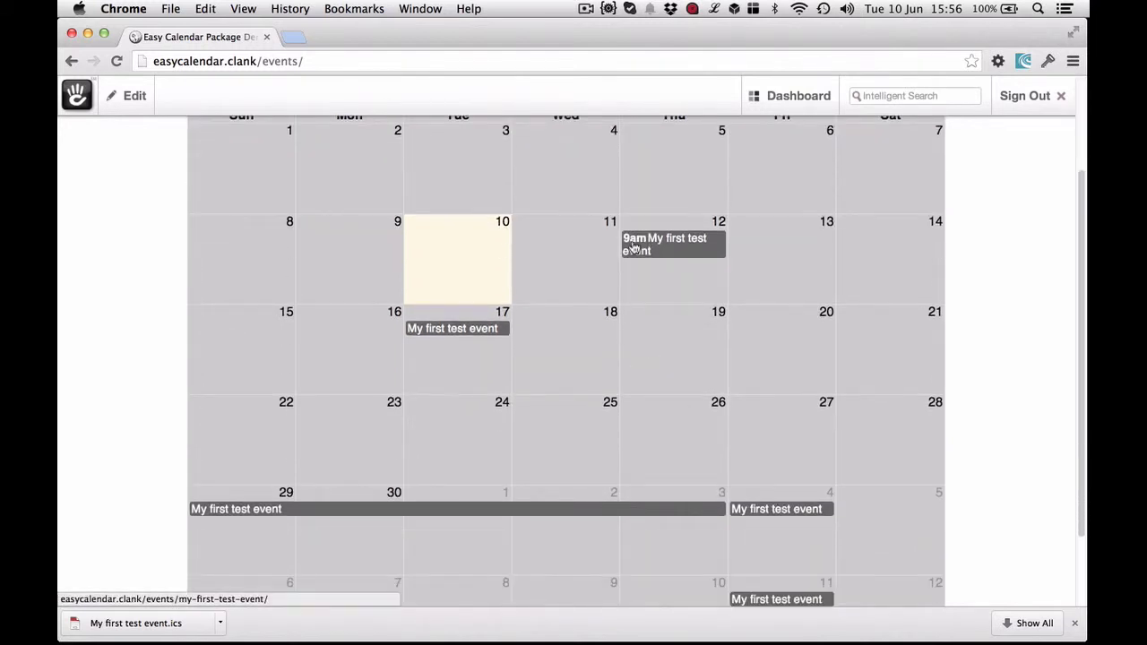
Open the event page from its June 12 and June 29 to July 3 calendar entries, returning to the calendar each time.
click(634, 247)
key(super+bracketleft)
click(484, 513)
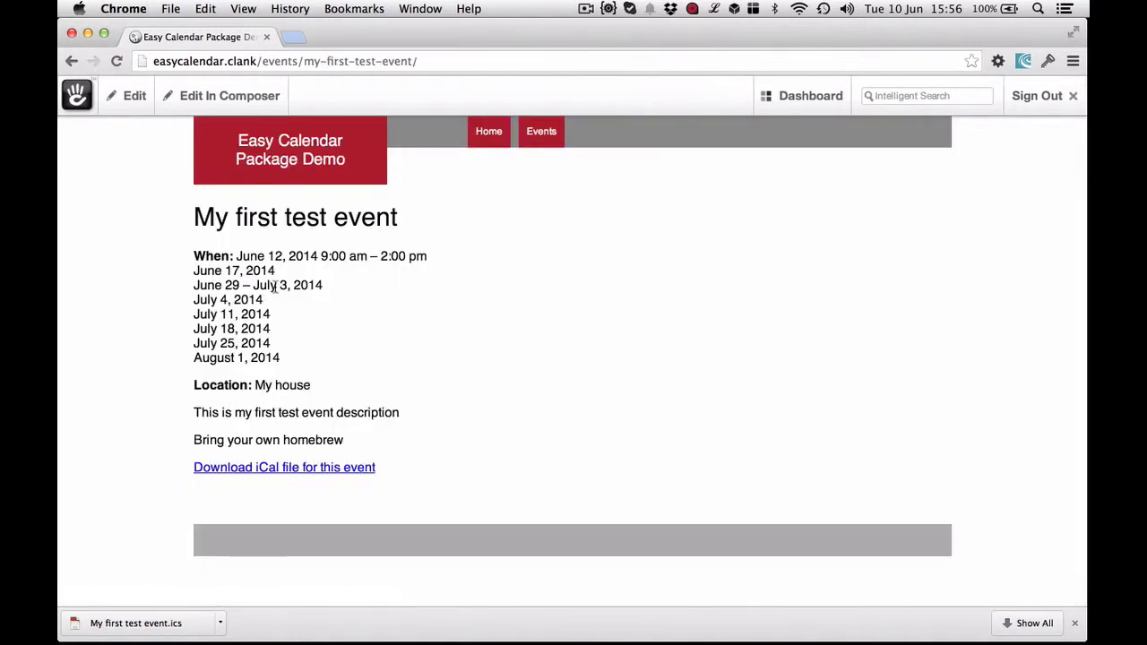
key(super+bracketleft)
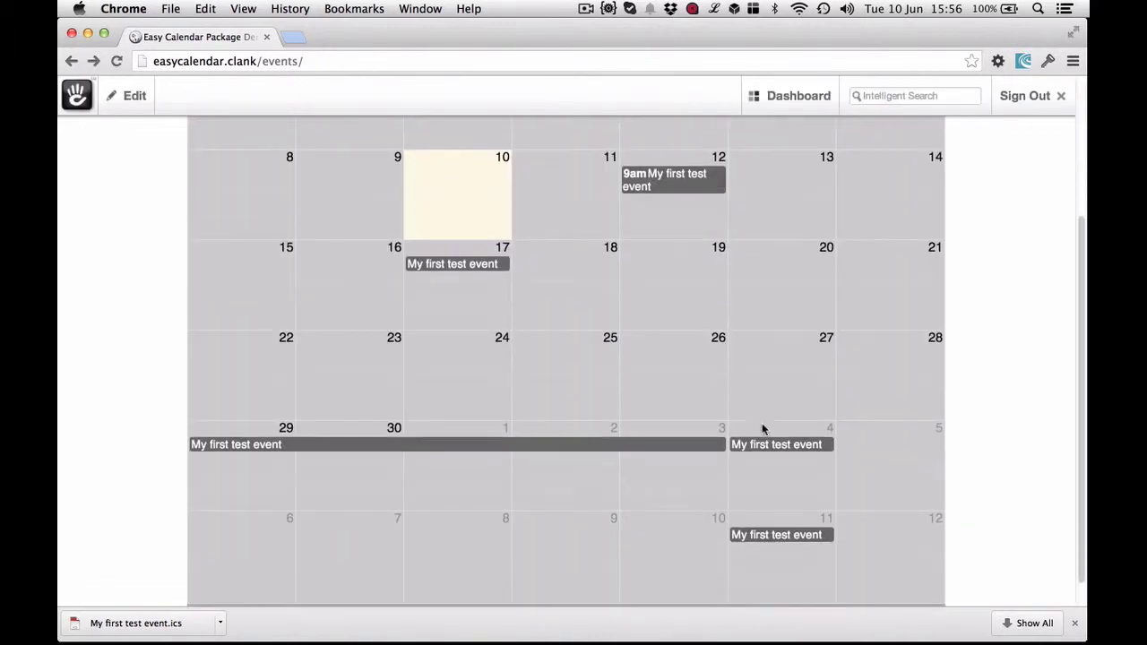
scroll(761, 422, down, 1)
scroll(757, 431, up, 5)
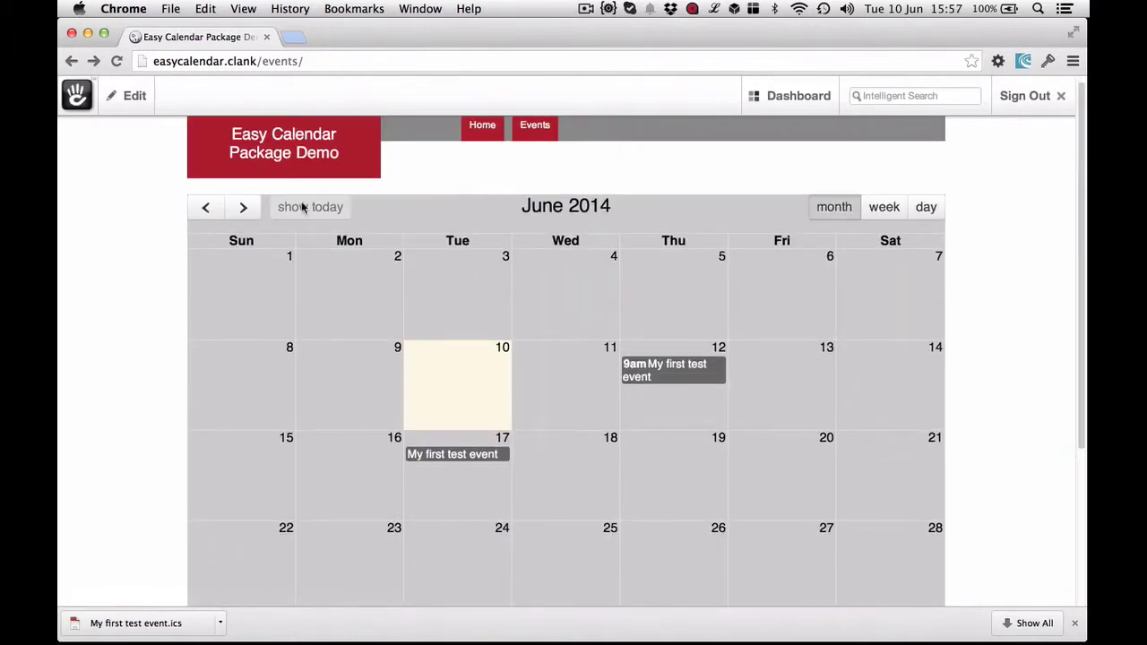
Advance the Events calendar to July 2014 and examine the first test event's multi-day and repeating entries.
click(243, 208)
scroll(555, 391, down, 4)
scroll(681, 389, up, 4)
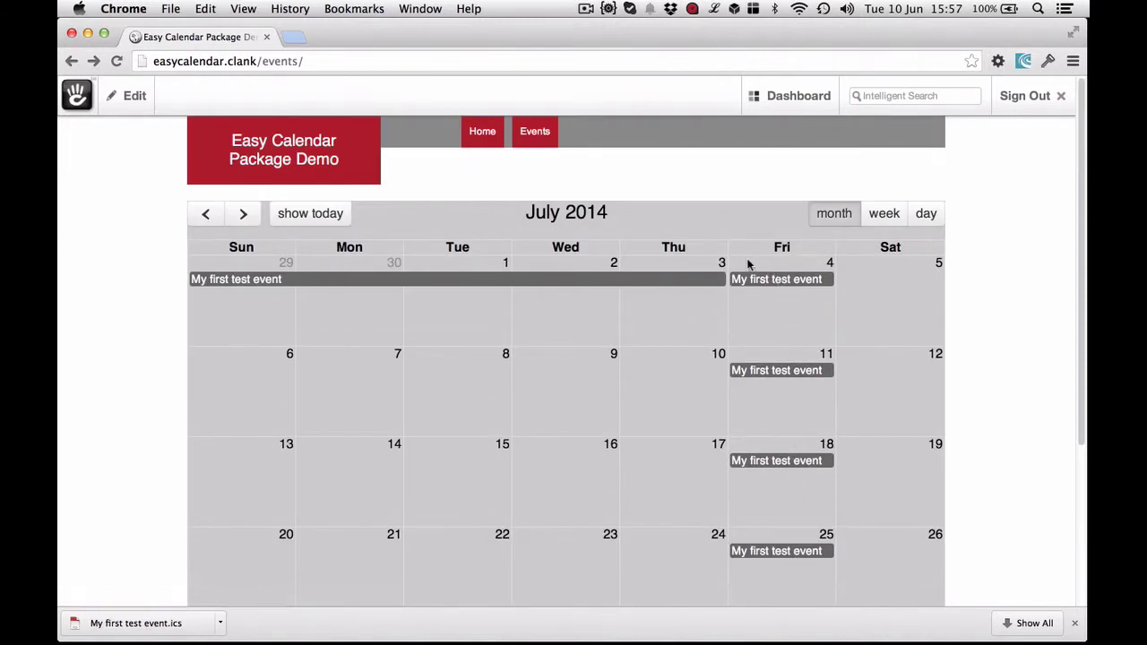
Start a new Event page in Composer and name it "A second event".
mouse_move(792, 106)
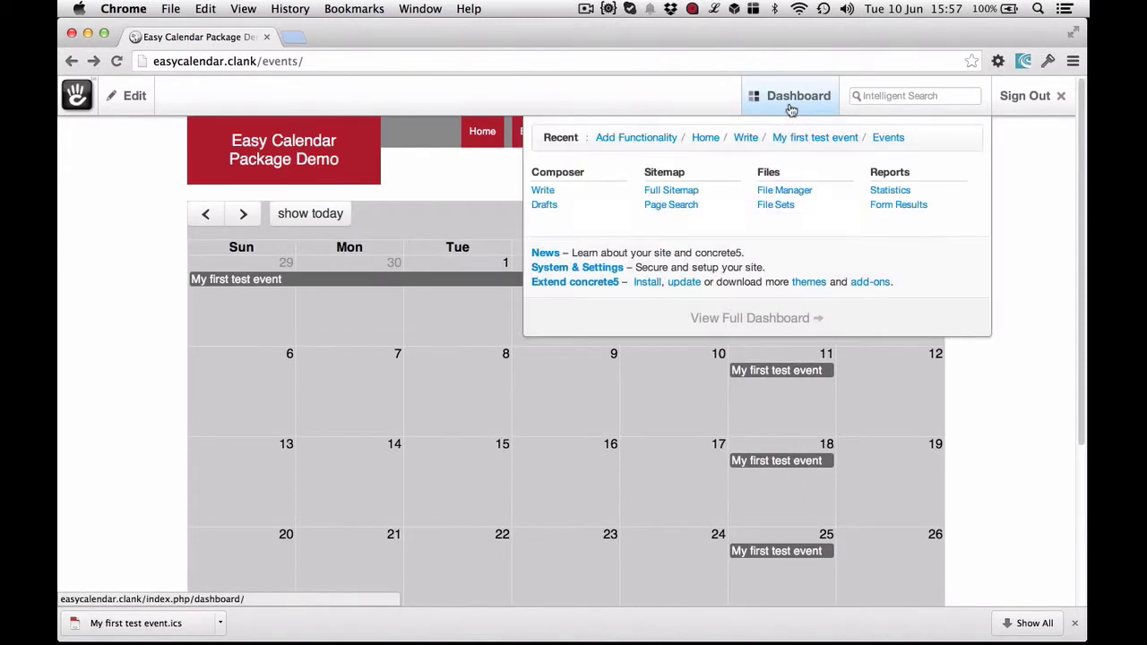
click(544, 192)
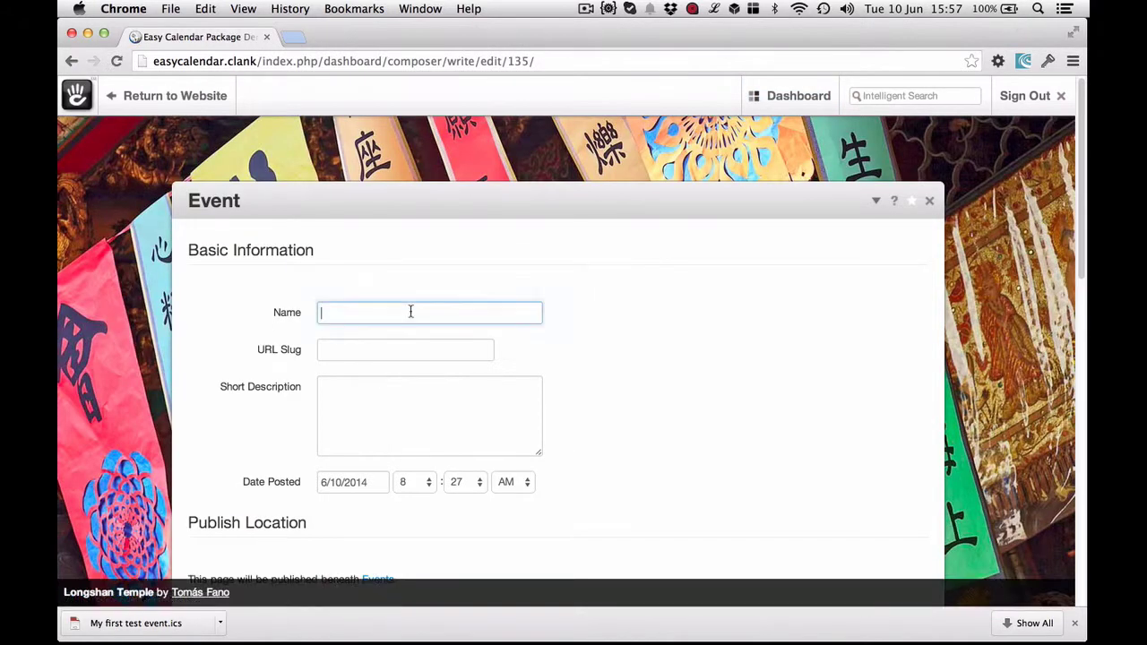
text(A second event)
Add an event date of 6/10/2014 from 9:00 AM to 9:00 PM without repetition.
scroll(410, 313, down, 10)
click(355, 171)
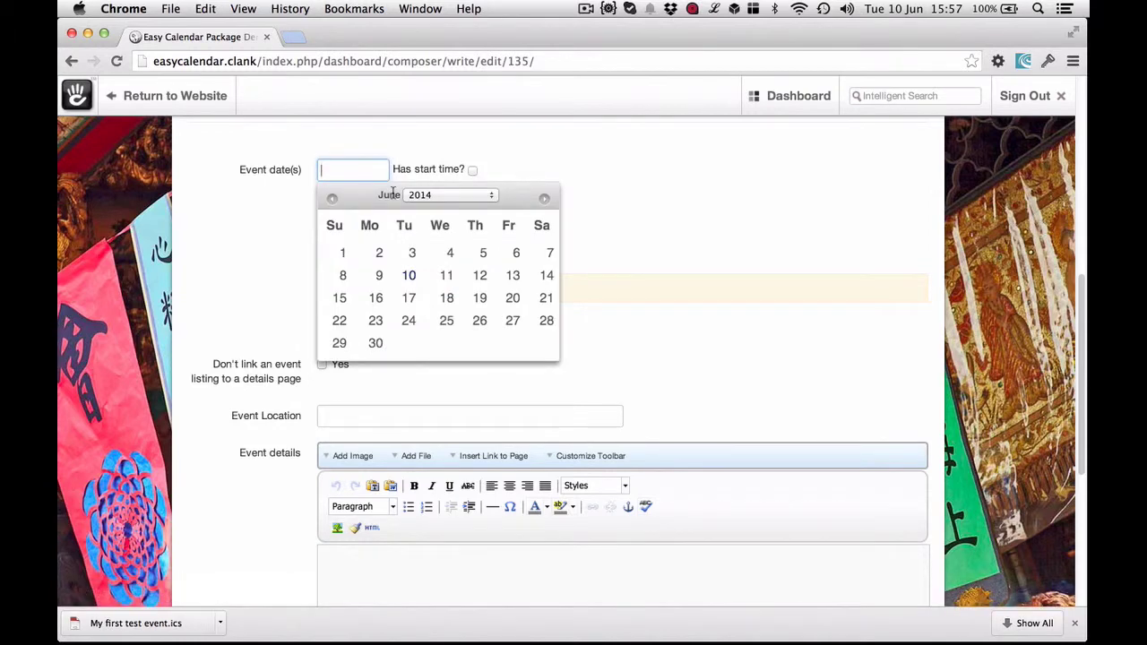
scroll(390, 194, up, 1)
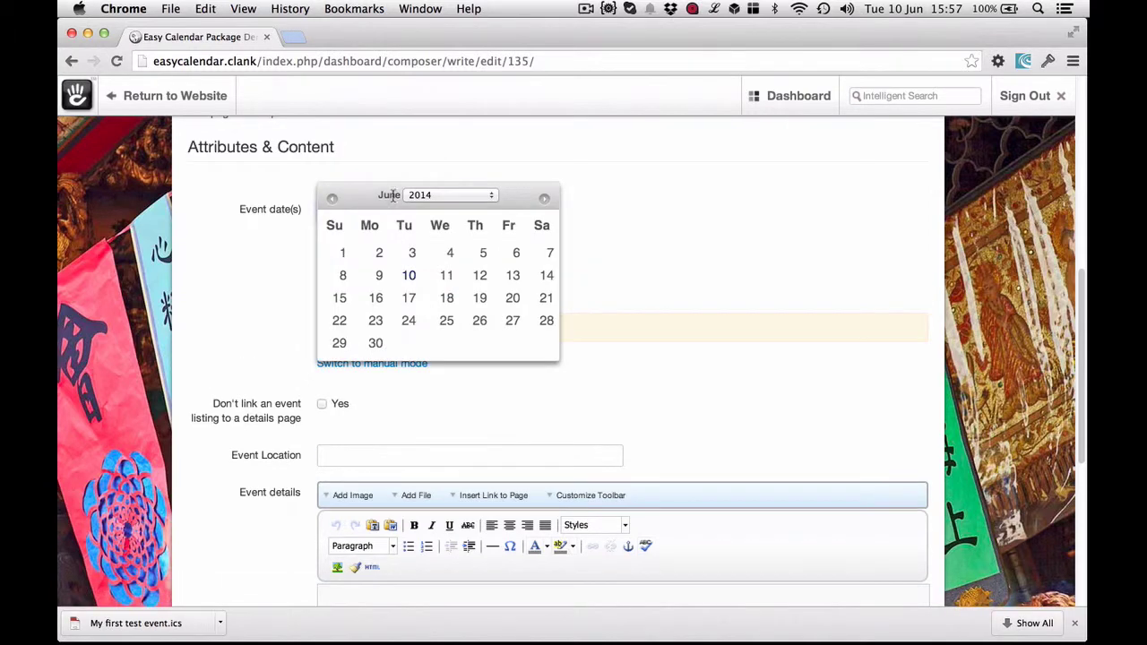
click(409, 277)
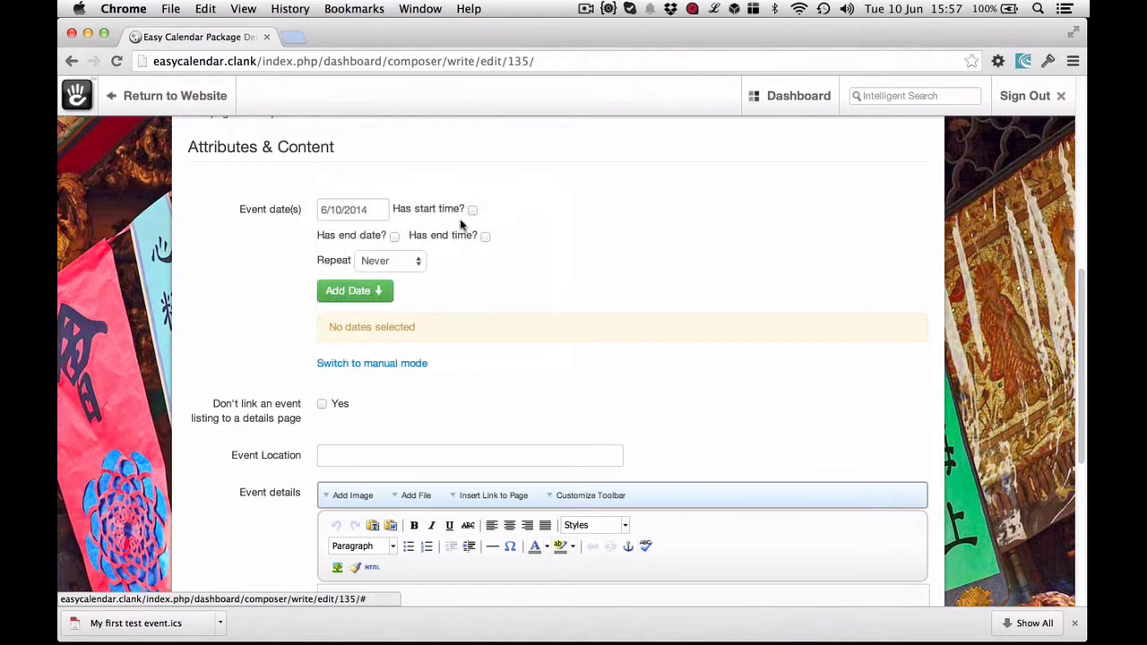
click(471, 208)
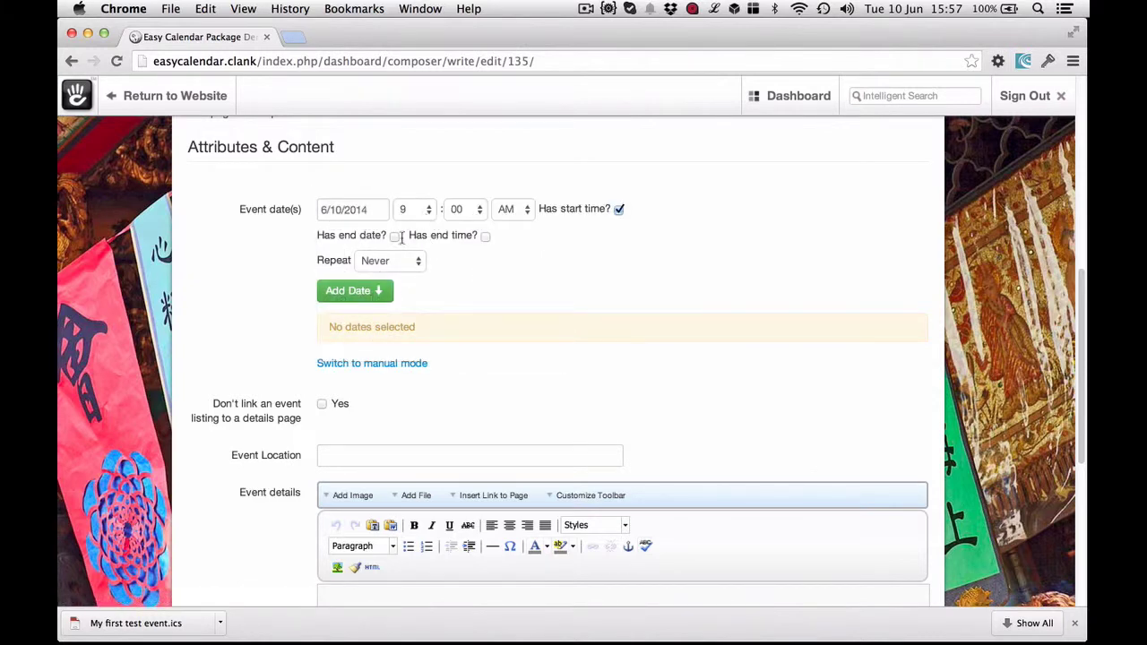
click(484, 235)
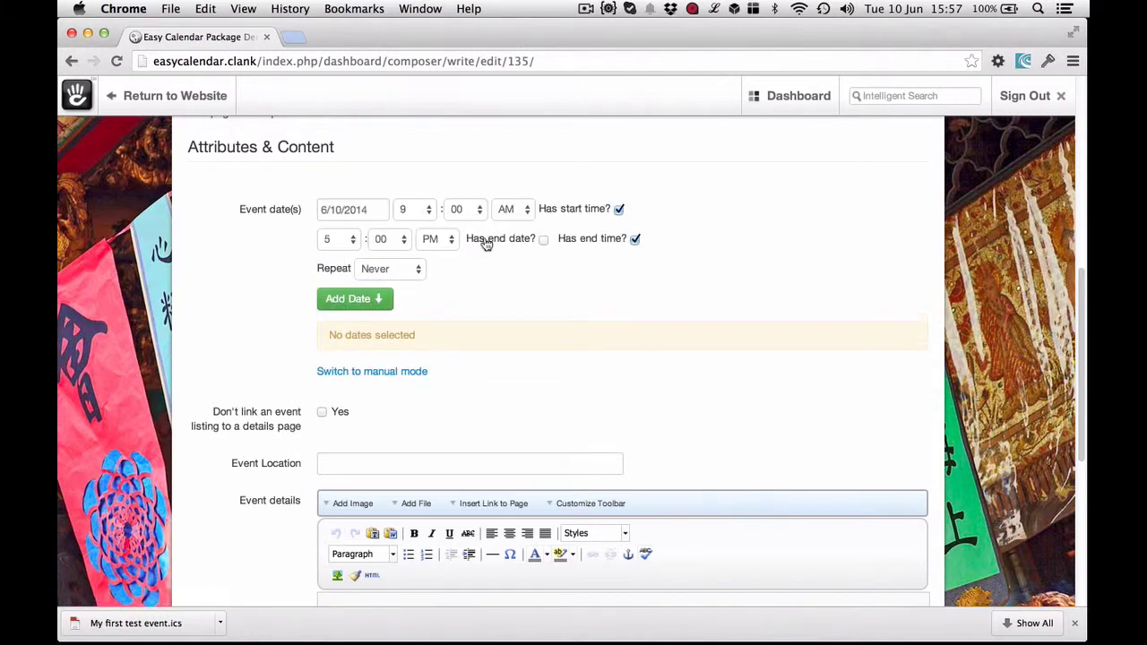
click(345, 243)
click(330, 295)
click(331, 304)
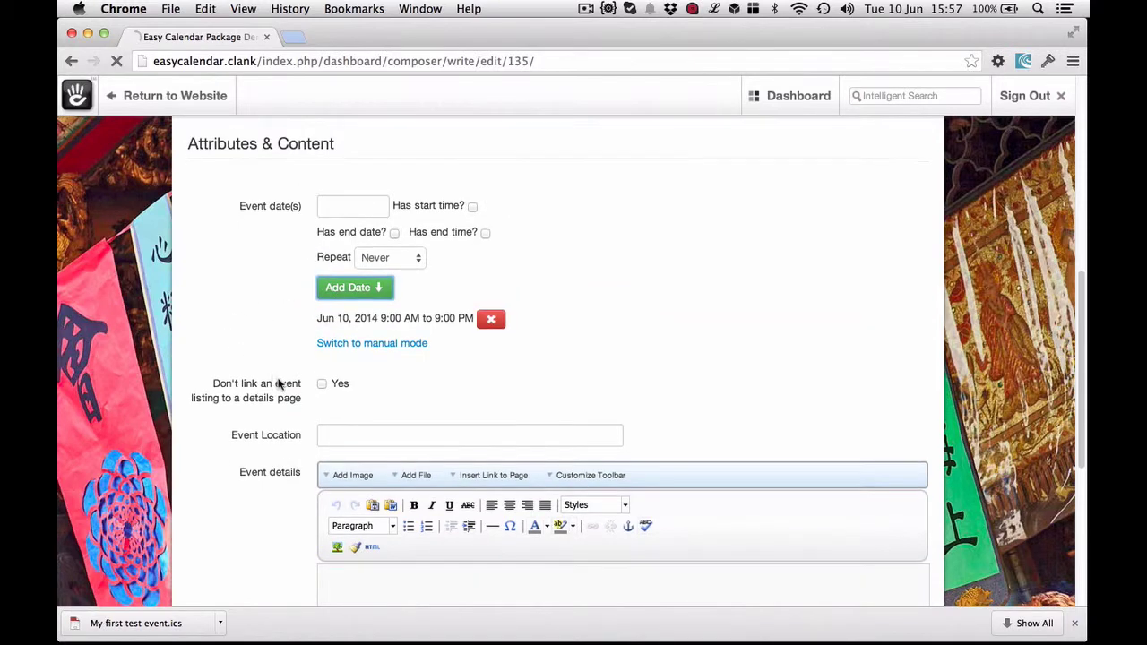
Publish the second event and check the date and times shown on its page.
scroll(720, 403, down, 5)
scroll(391, 248, up, 1)
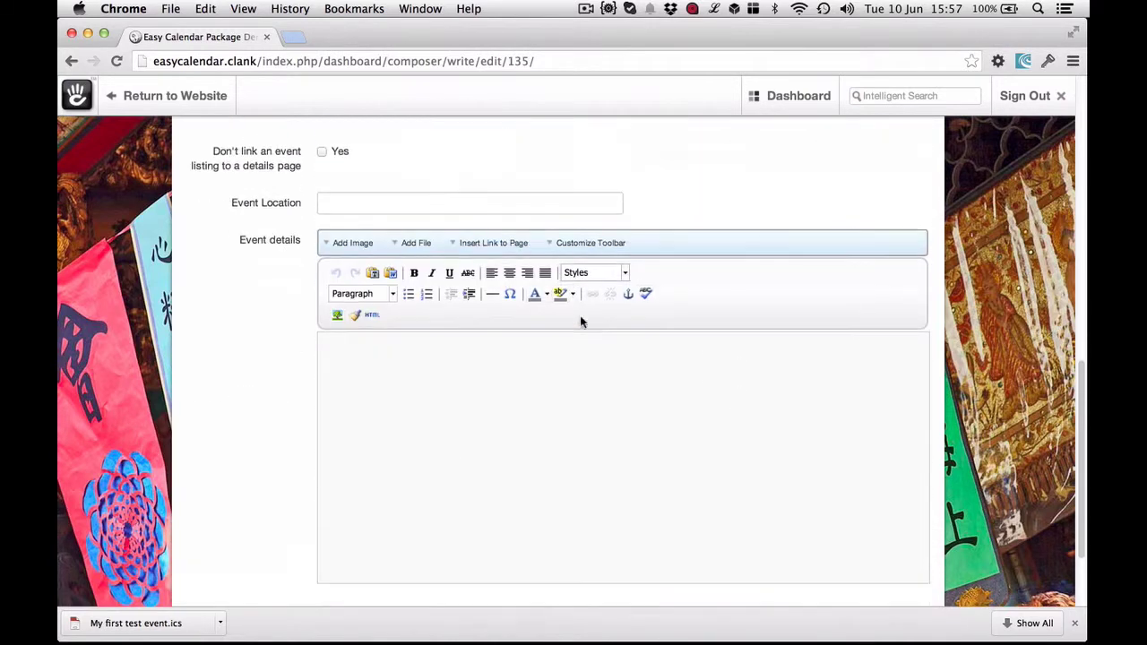
scroll(827, 376, down, 3)
click(888, 517)
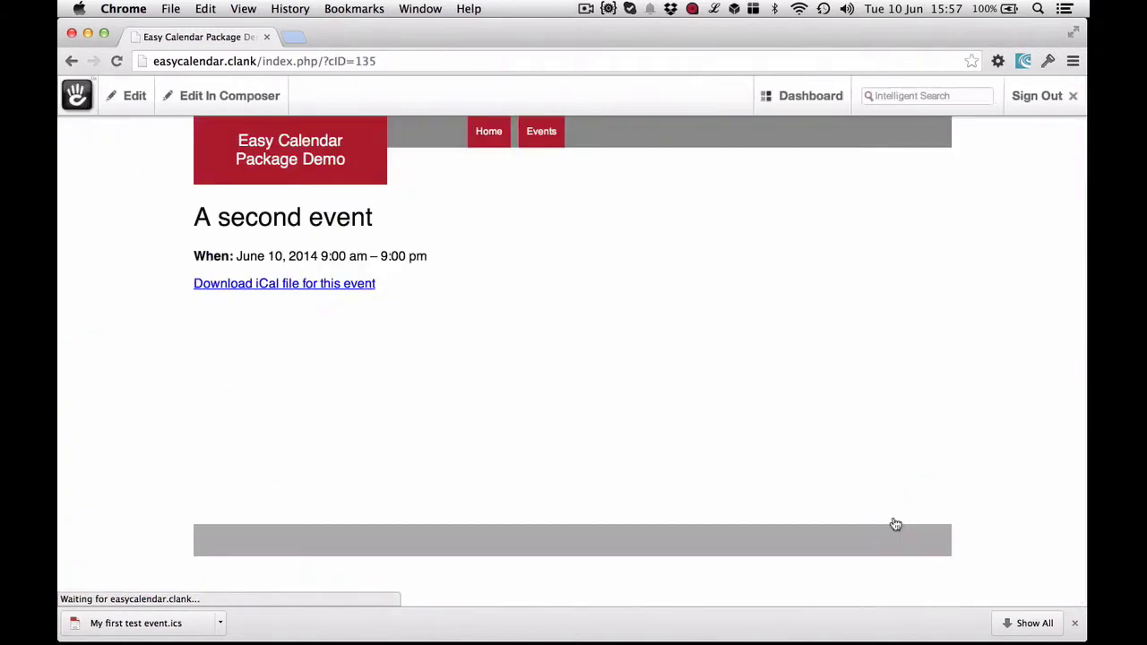
drag(435, 256, 243, 258)
click(364, 241)
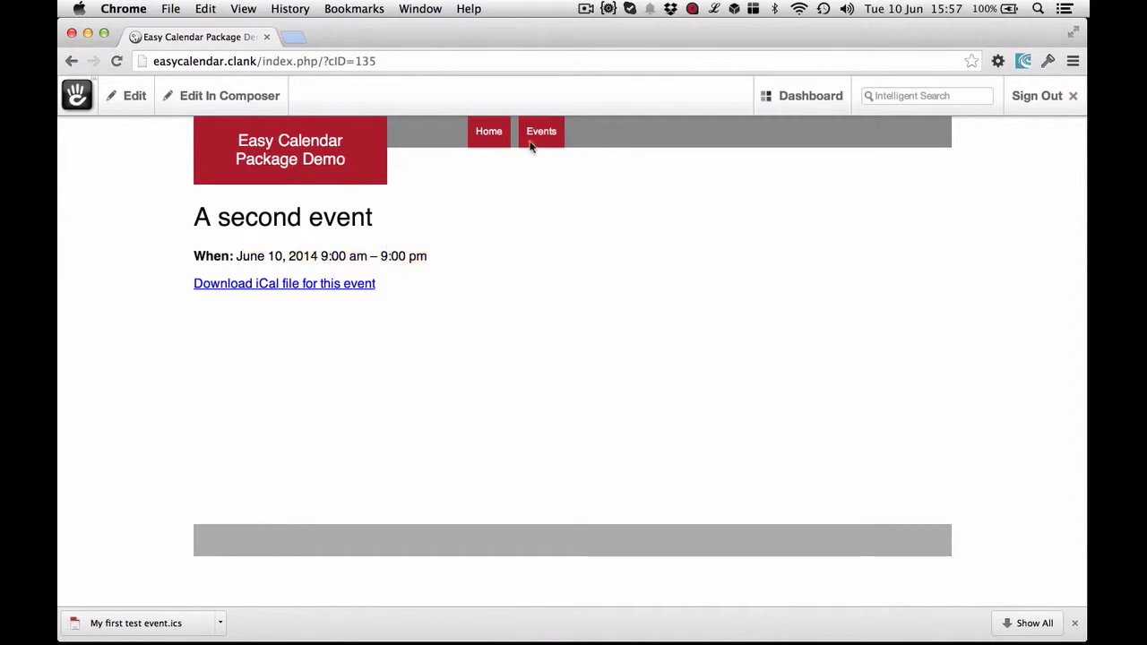
Open the Events page and find the second event in the June 2014 month calendar.
click(538, 135)
scroll(529, 305, down, 1)
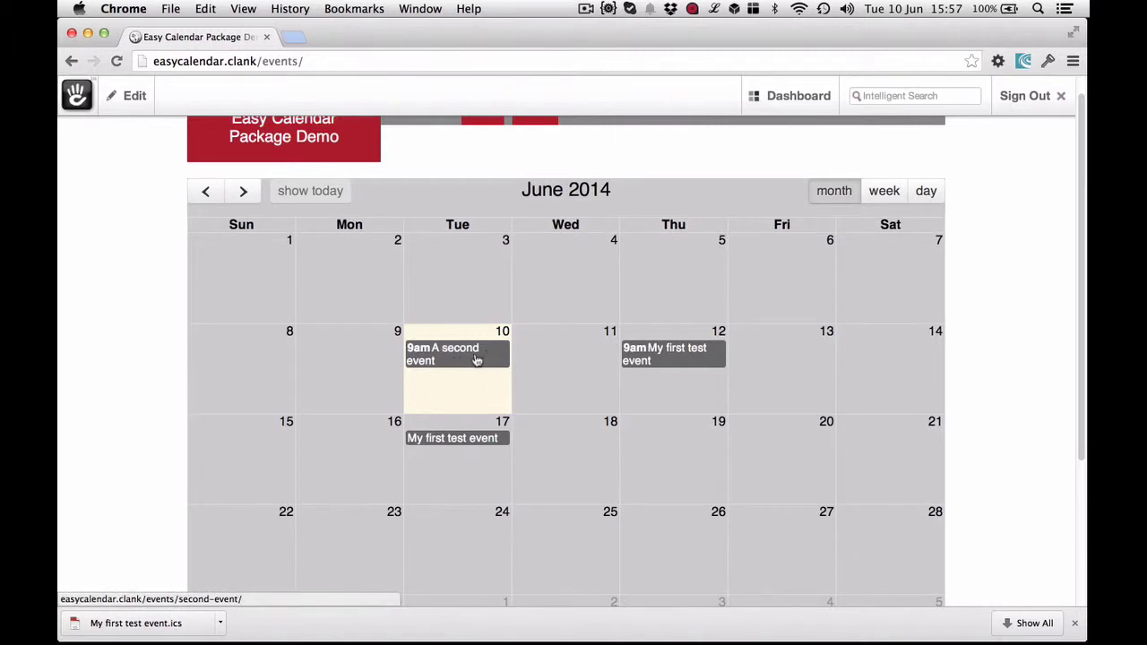
scroll(249, 368, up, 1)
click(133, 96)
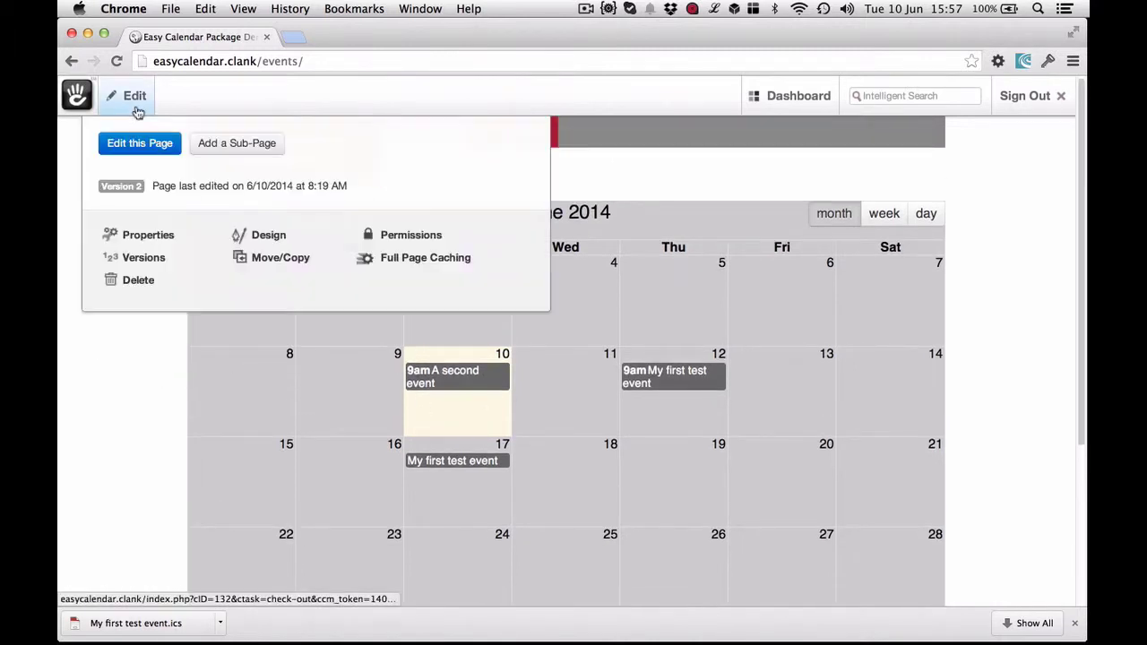
click(223, 150)
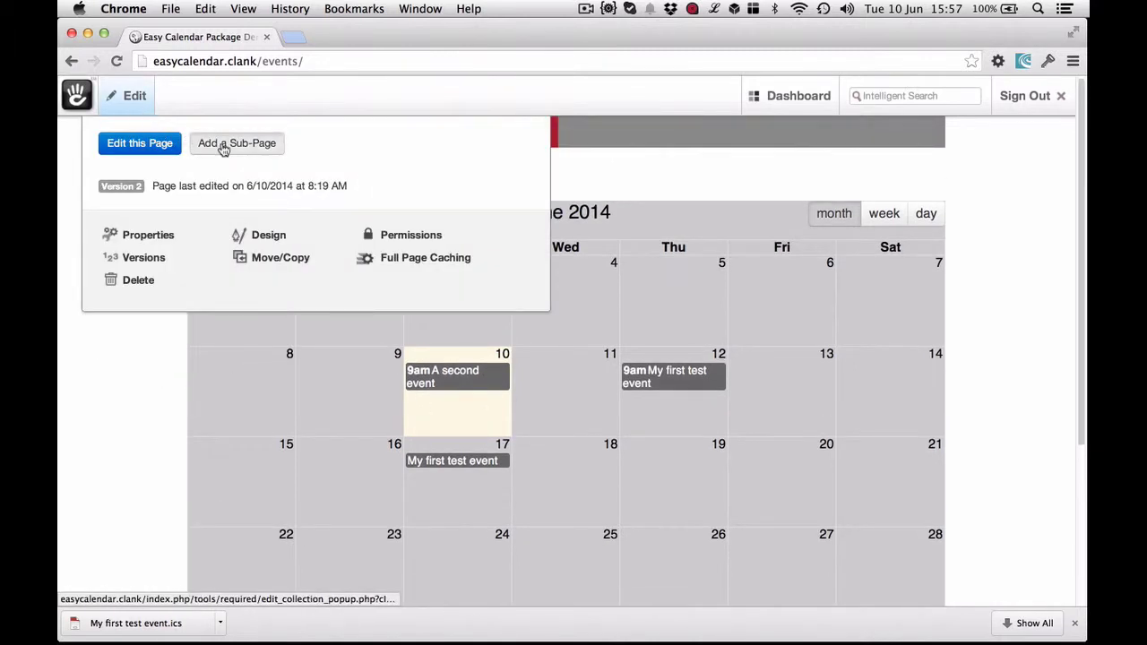
click(831, 183)
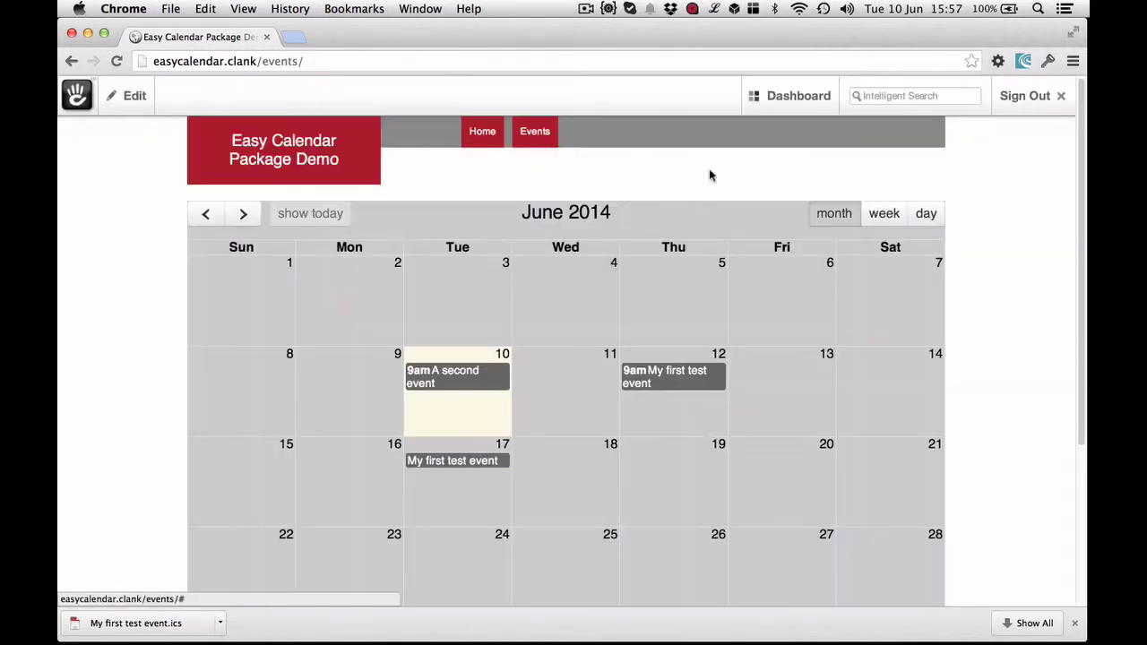
Add a sub-page of type Full named "Upcoming events" beneath the Home page.
click(242, 154)
click(132, 96)
click(242, 157)
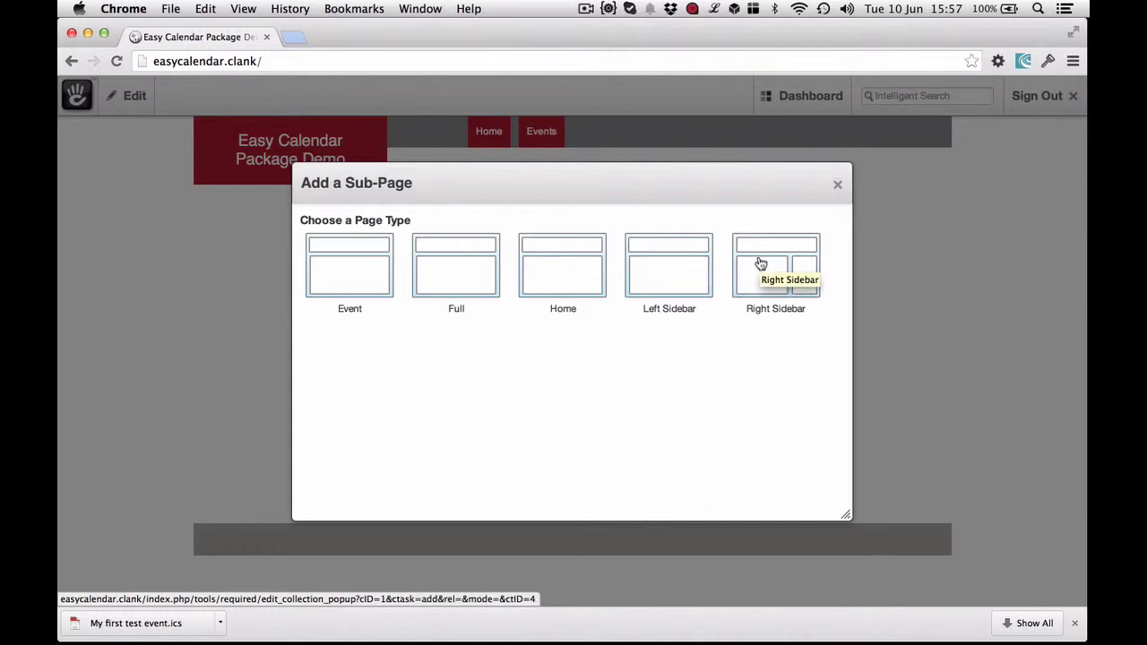
click(455, 261)
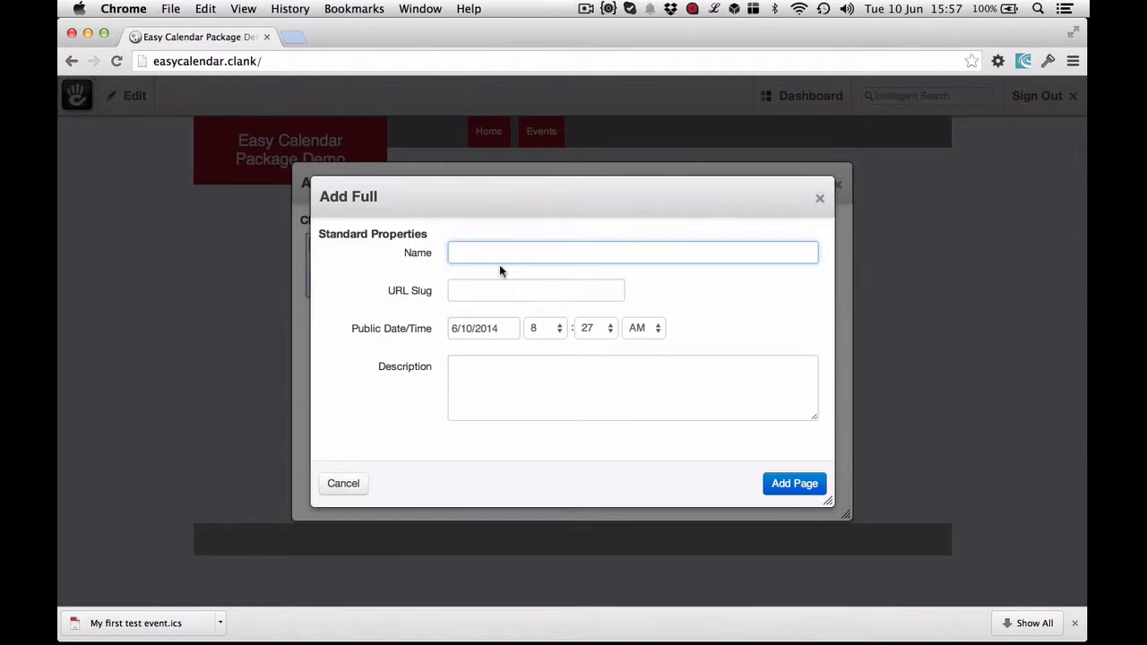
text(Upcoming events)
click(793, 483)
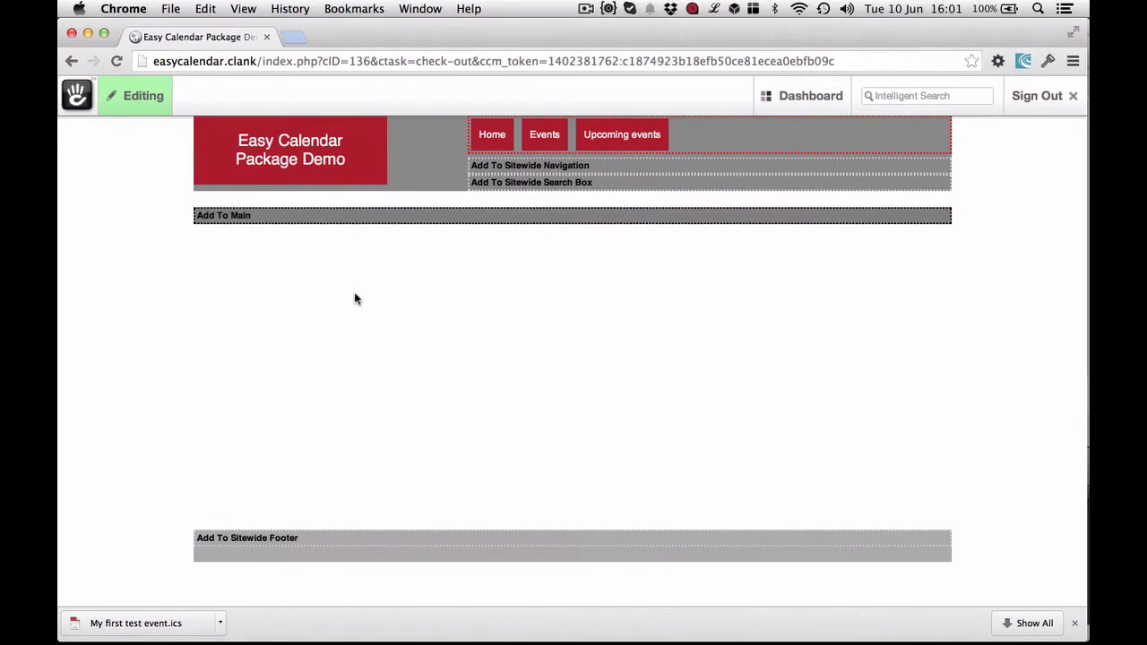
Add an Easy Calendar block to the page's Main area, displaying 10 pages of type Event from everywhere with pagination enabled.
click(320, 220)
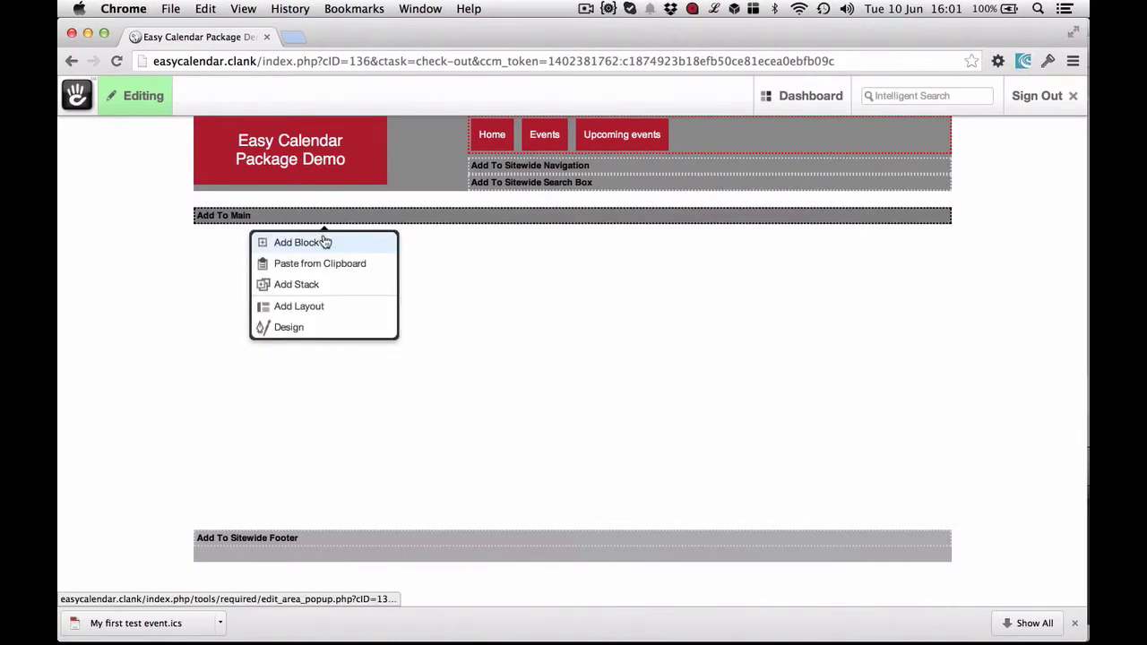
click(321, 242)
scroll(466, 421, down, 10)
click(412, 390)
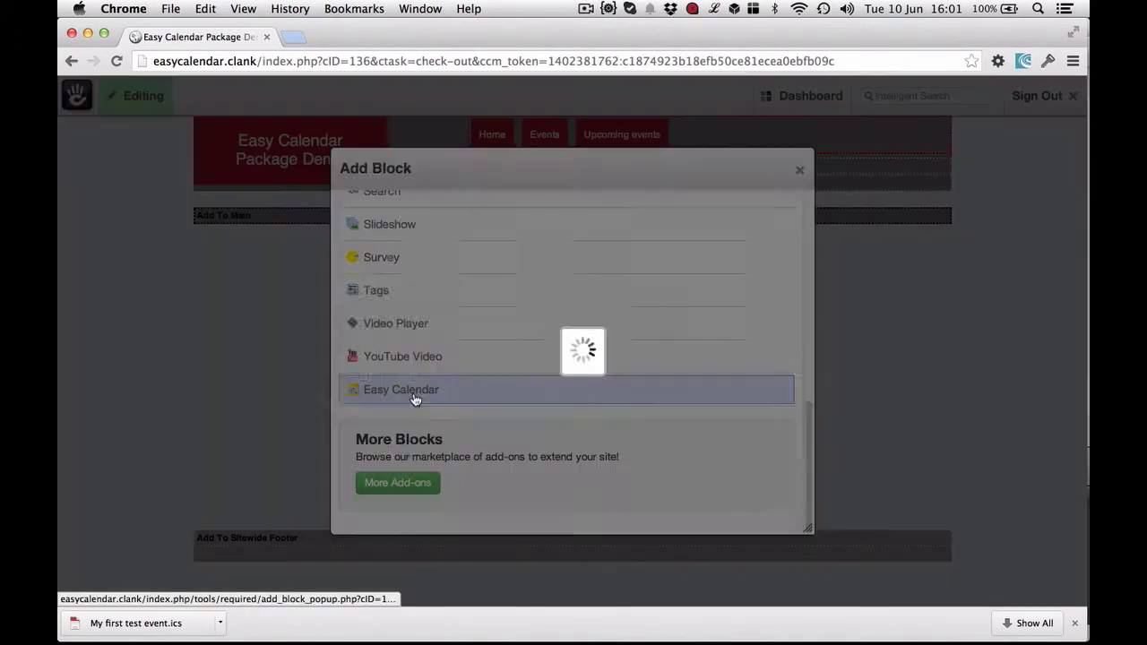
click(542, 244)
click(555, 258)
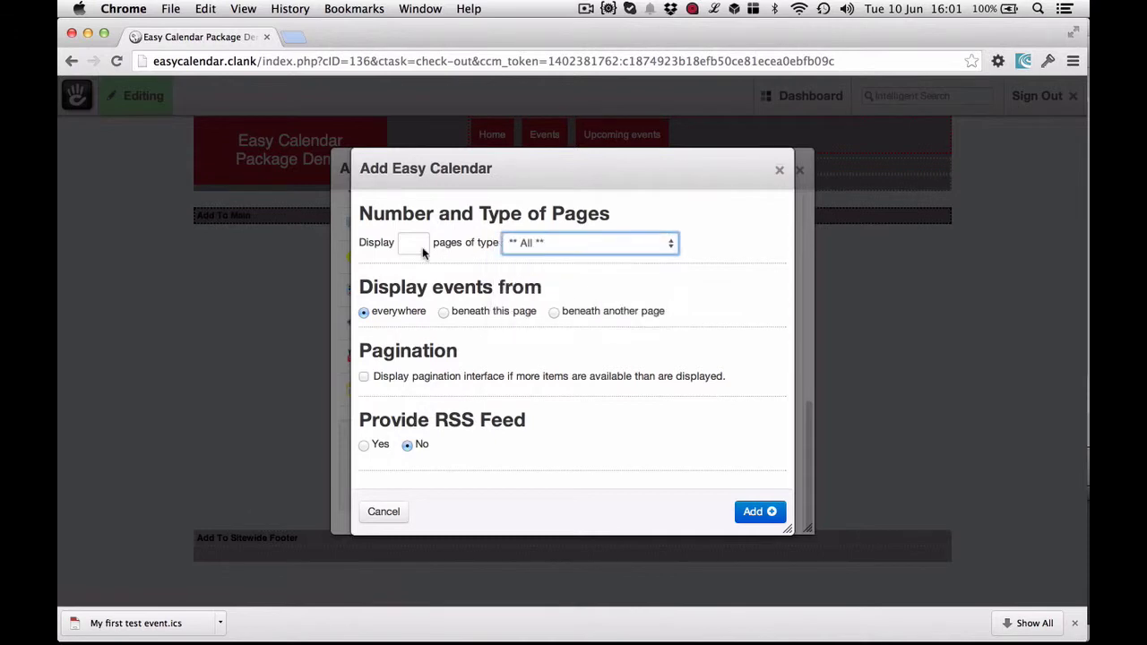
click(412, 244)
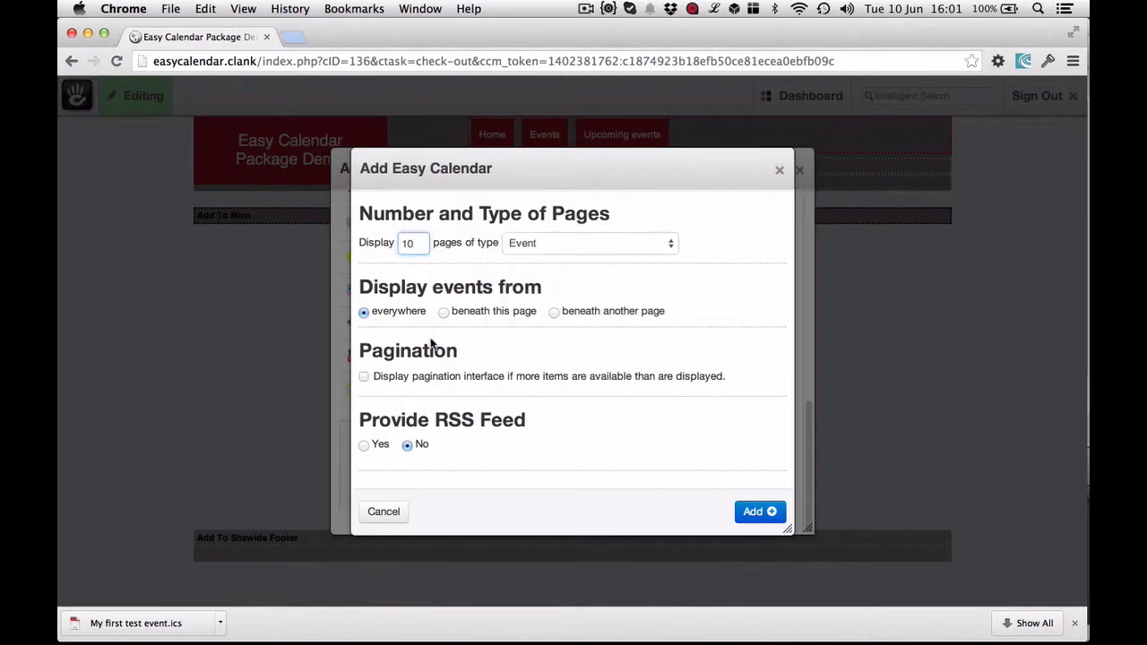
click(365, 379)
click(762, 509)
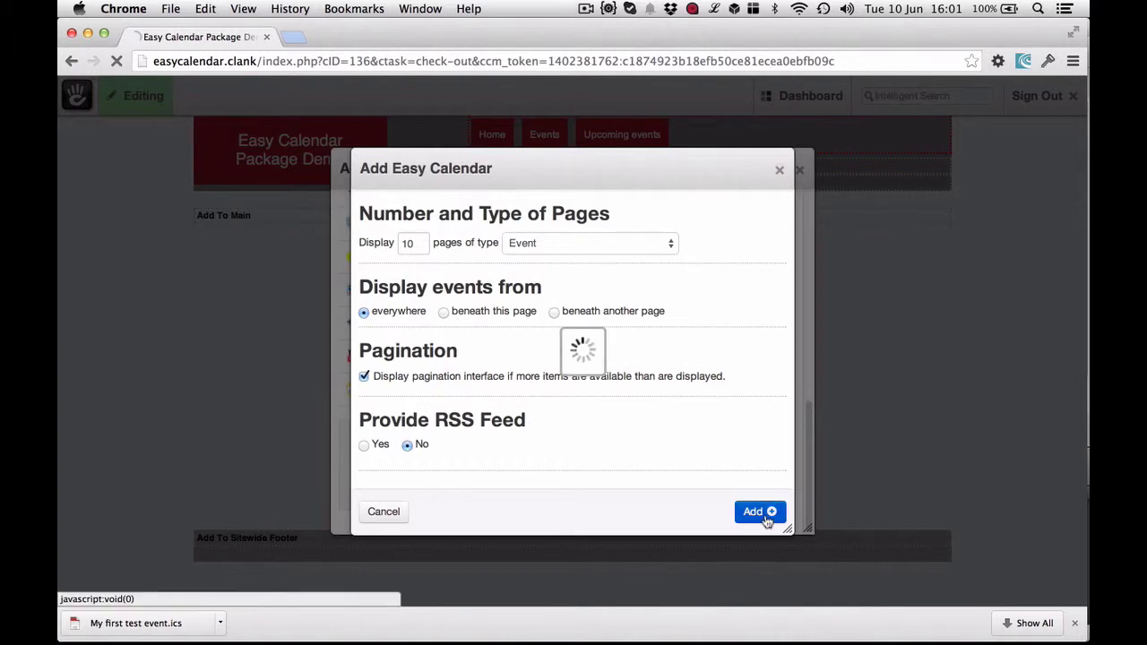
Apply the Current custom template to the Easy Calendar block.
click(452, 240)
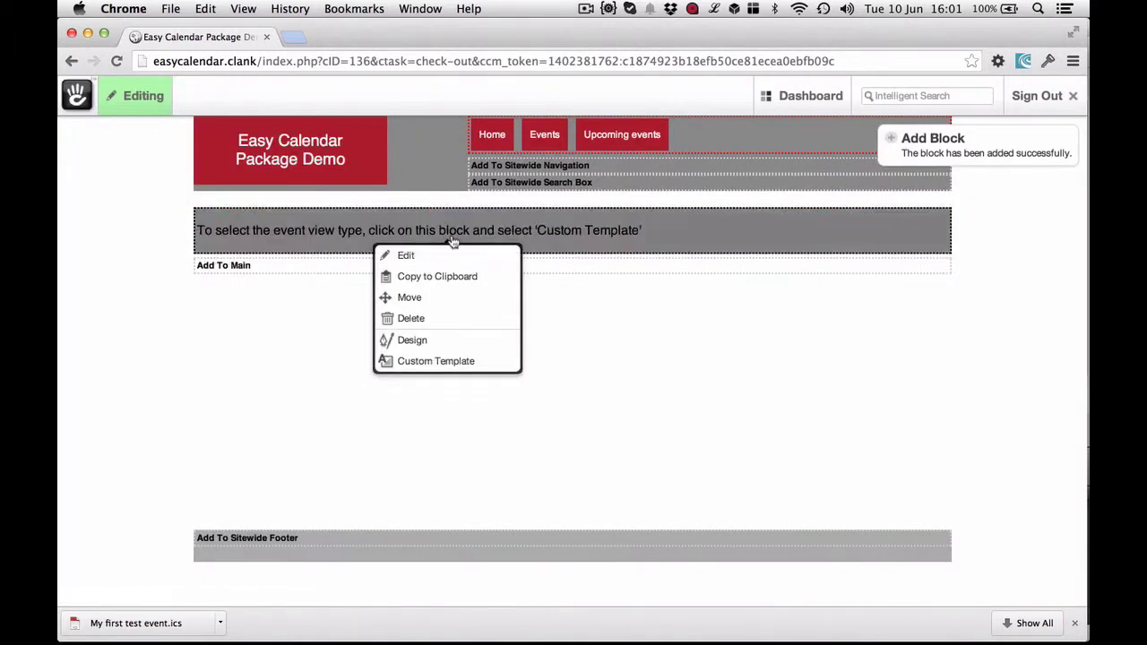
click(496, 361)
click(564, 281)
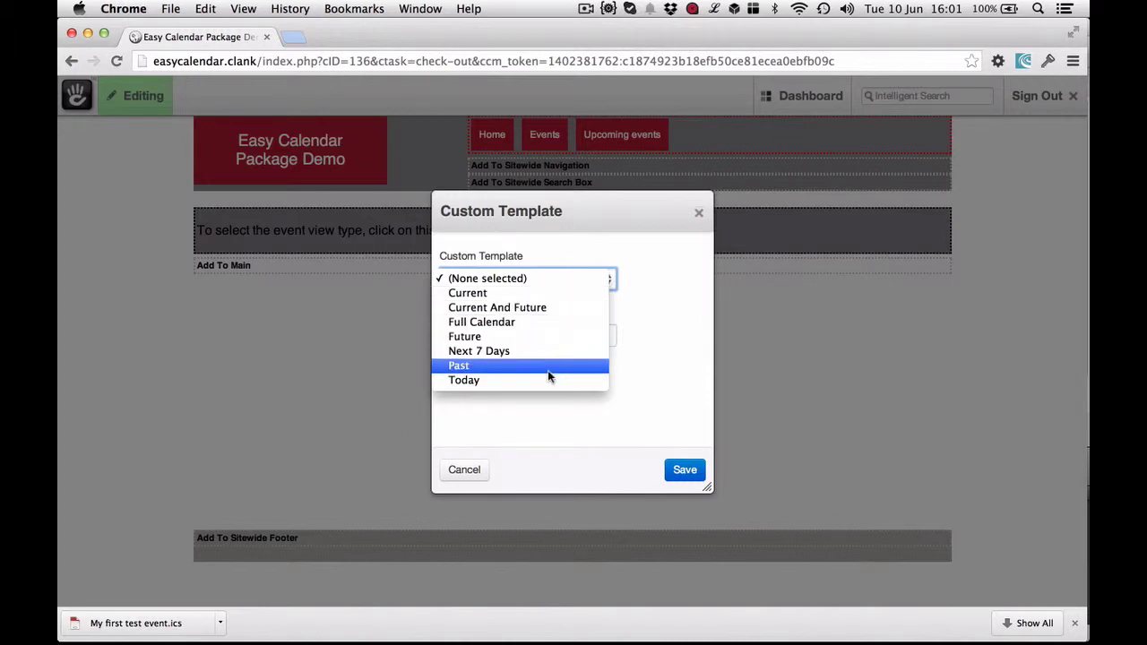
click(561, 299)
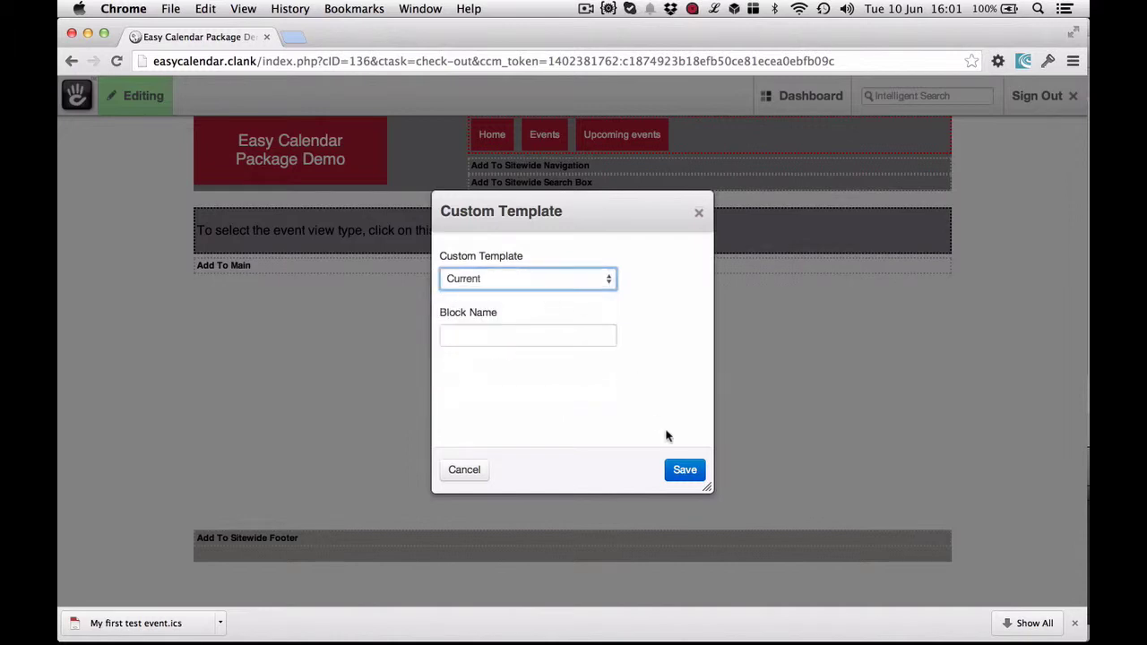
click(682, 470)
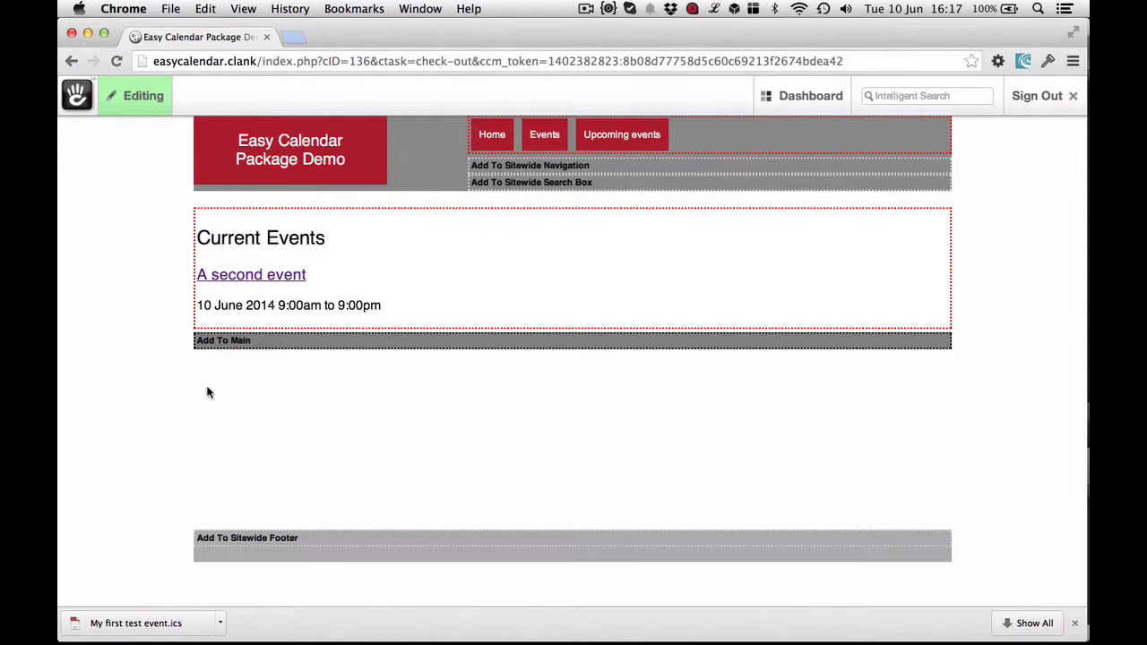
Change the Easy Calendar block's custom template to Current And Future.
click(344, 258)
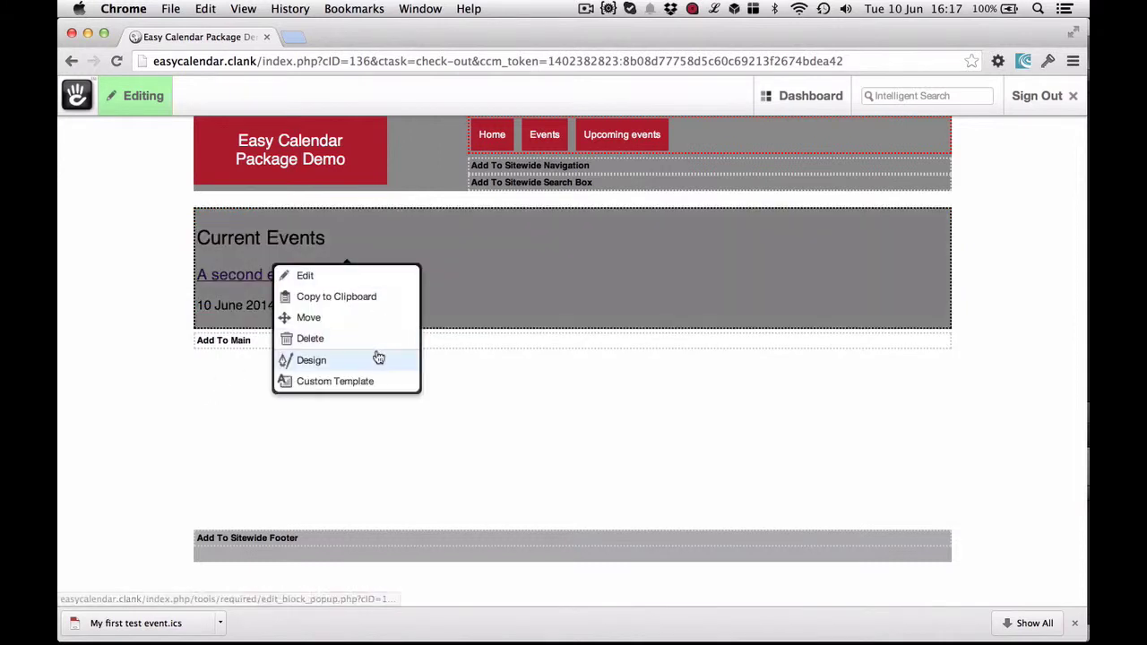
click(363, 381)
click(504, 278)
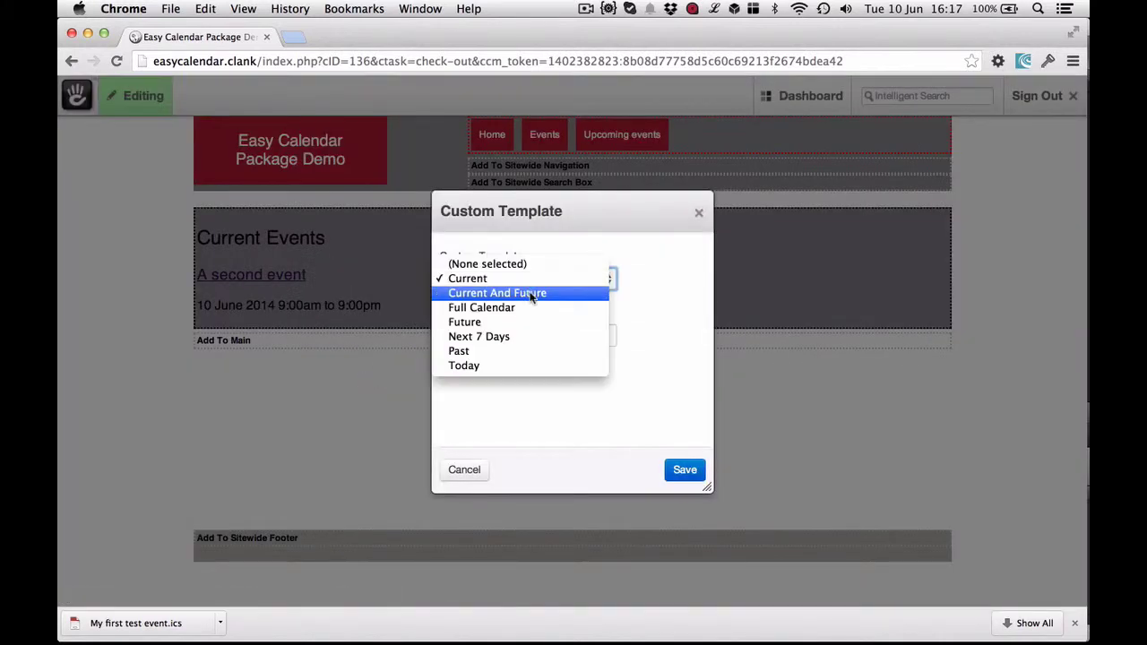
click(515, 292)
click(684, 469)
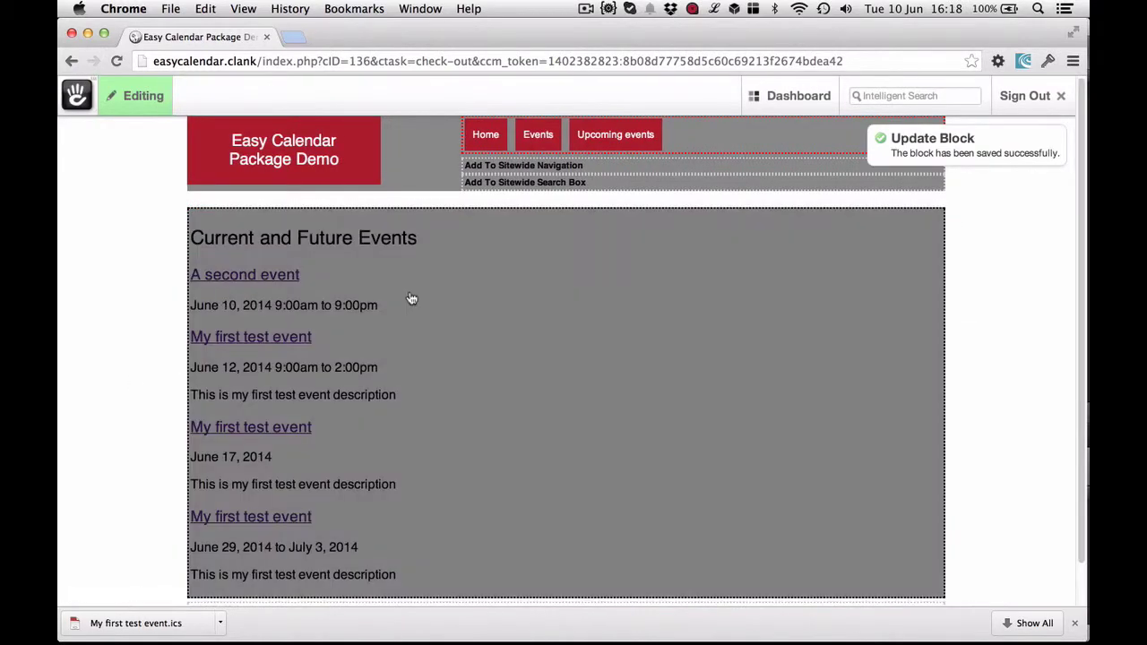
Review the listed events, then edit the Easy Calendar block to display the pagination interface and save it.
scroll(121, 309, down, 1)
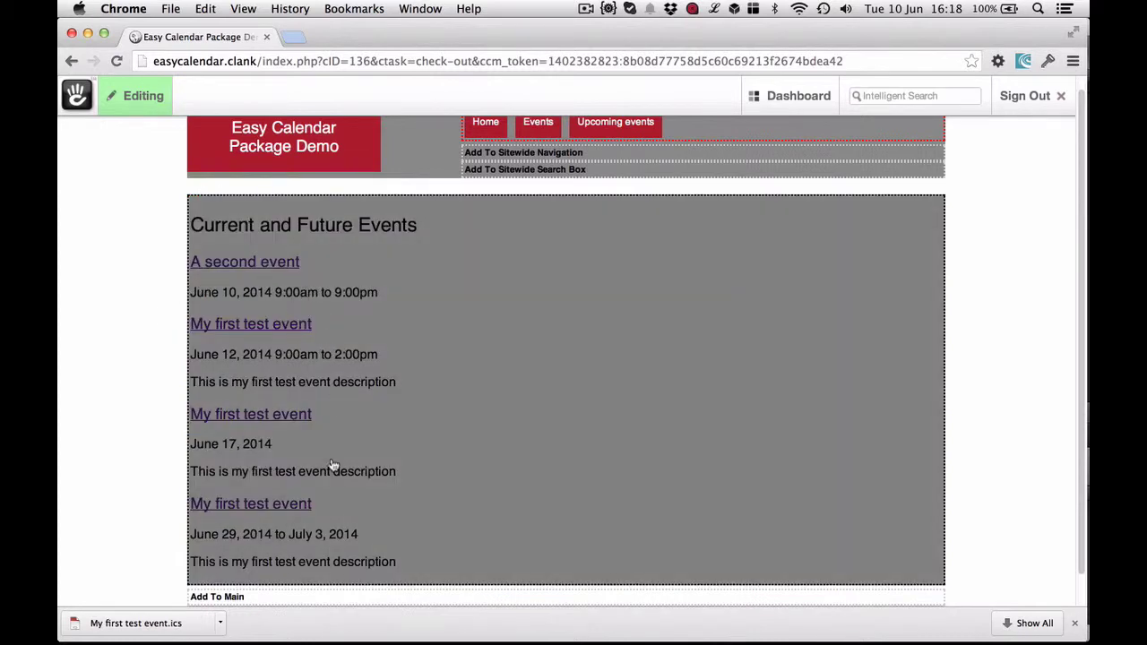
scroll(118, 373, down, 1)
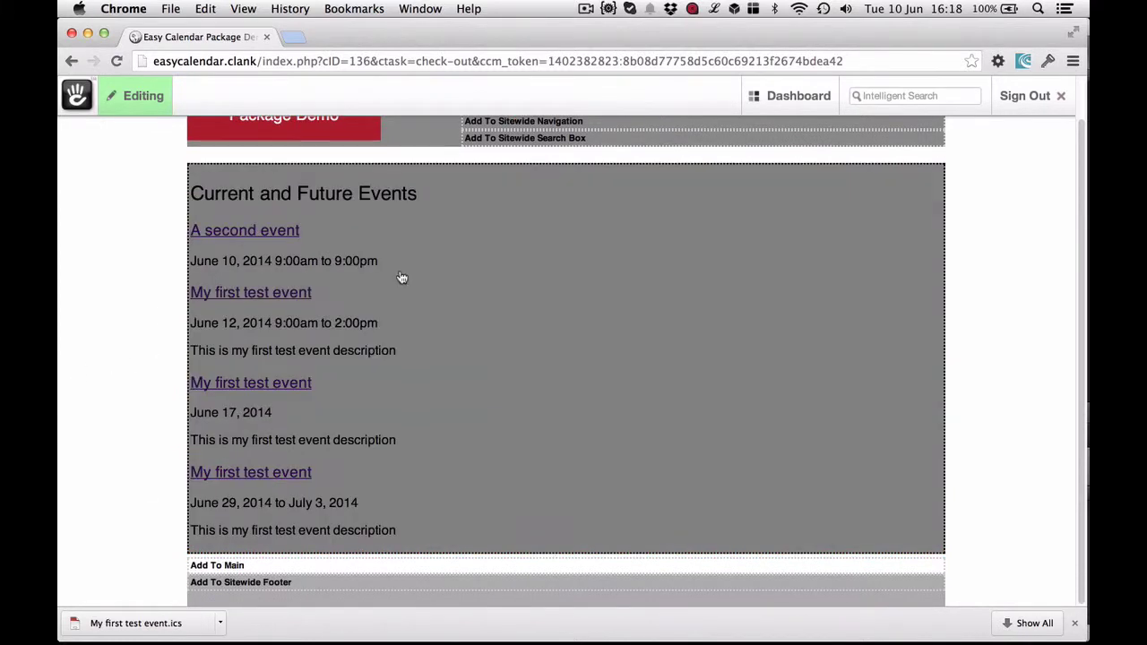
click(403, 277)
click(394, 303)
click(358, 375)
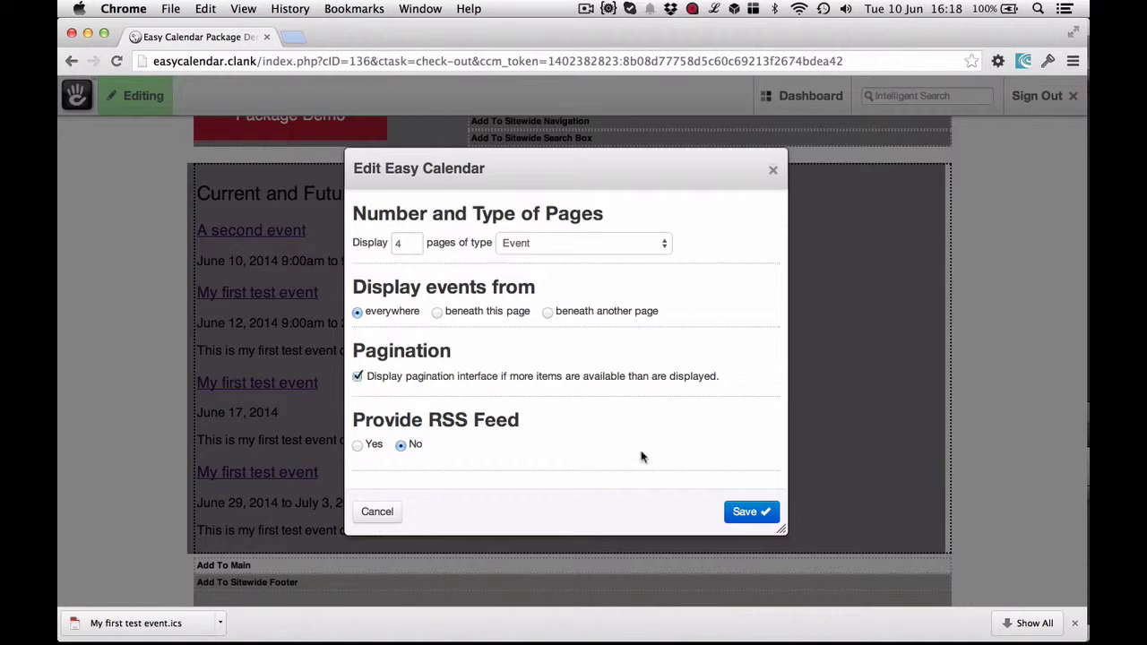
click(737, 510)
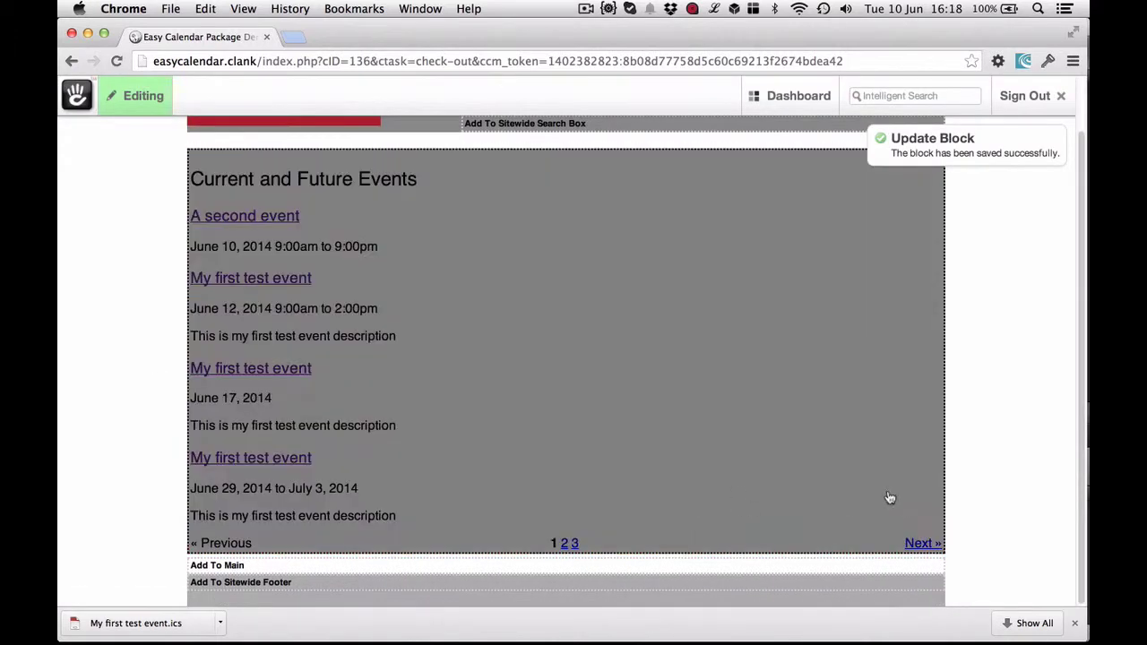
Publish the edits made to the Upcoming events page.
scroll(135, 229, up, 2)
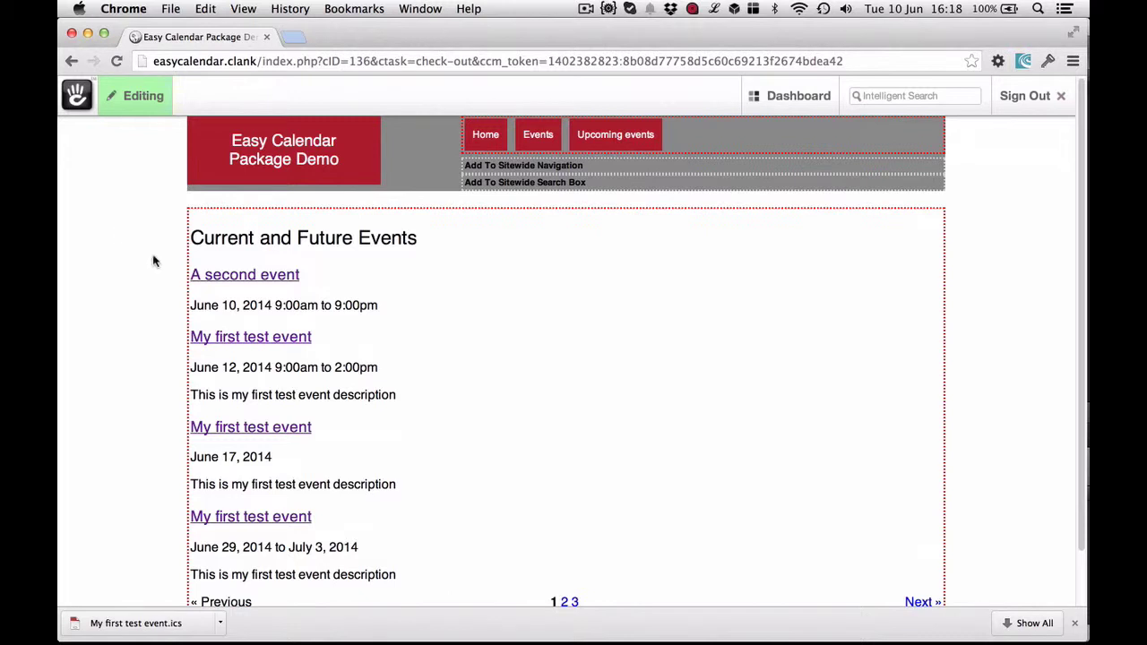
click(137, 105)
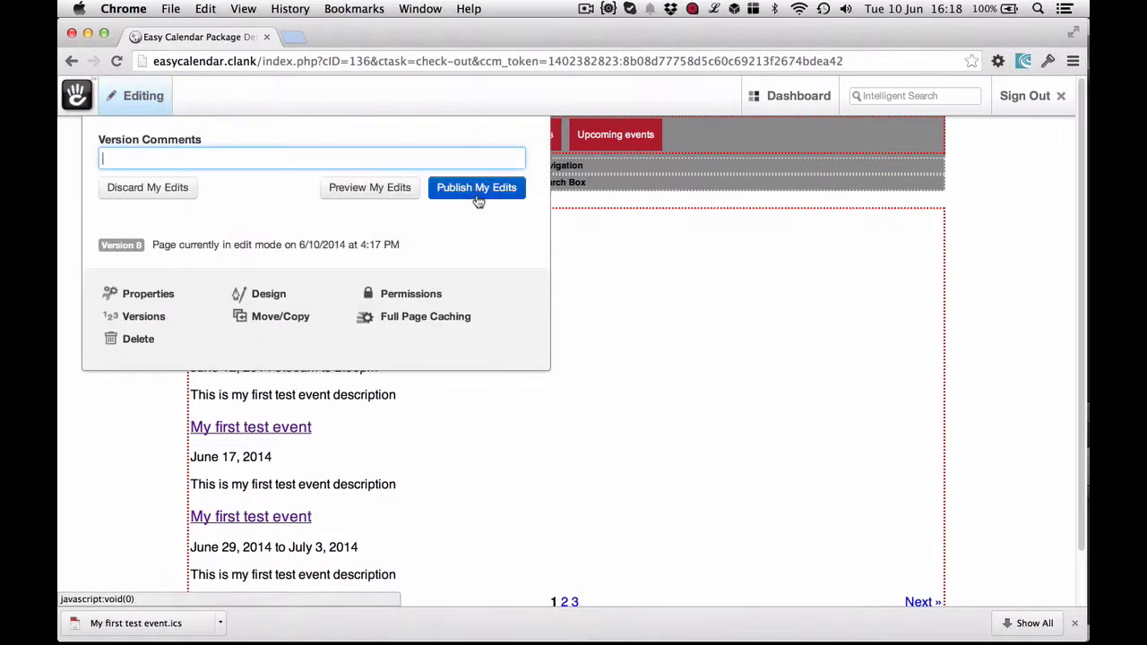
click(476, 188)
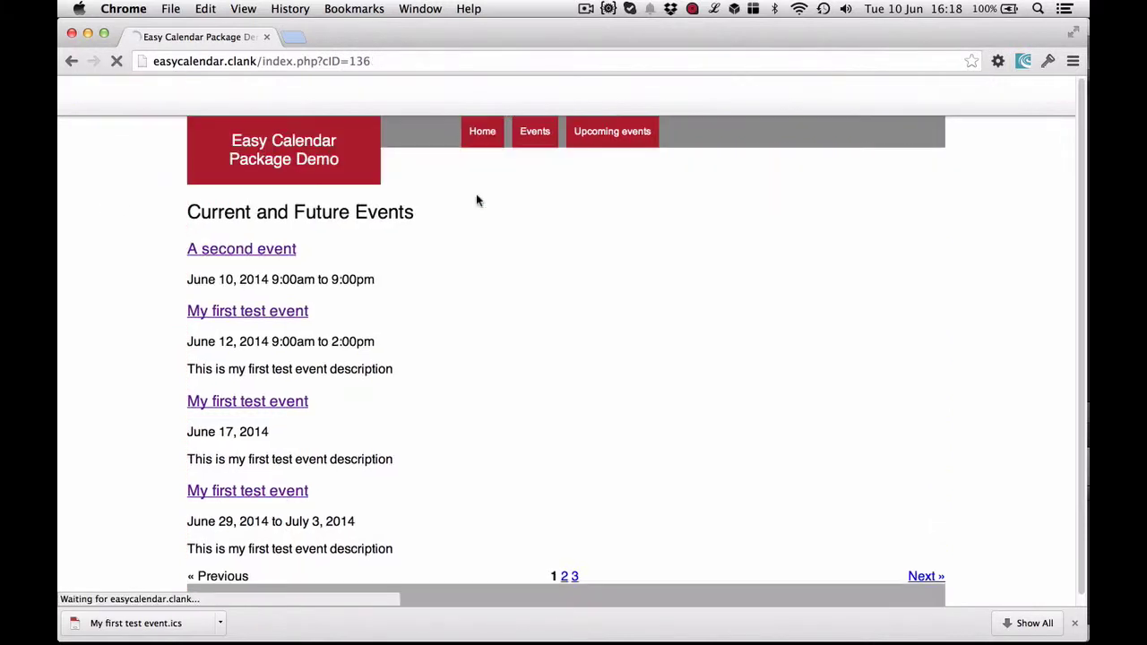
Open the "A second event" page from the list and edit it in Composer, going to its event dates.
click(264, 251)
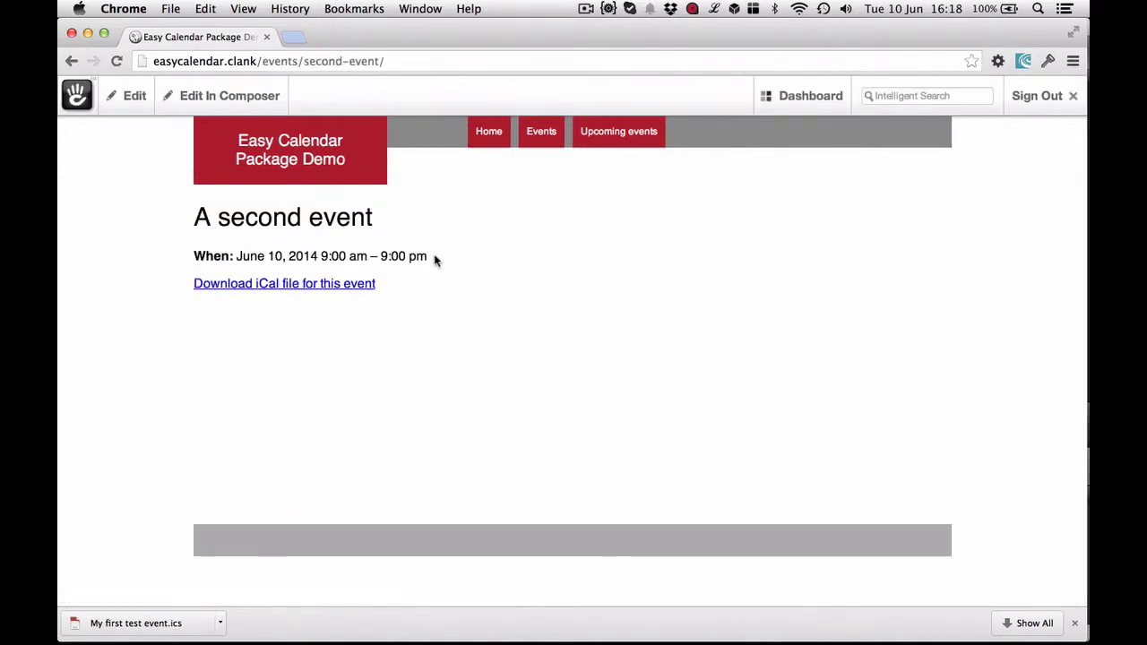
drag(436, 256, 349, 256)
click(169, 99)
scroll(474, 350, down, 5)
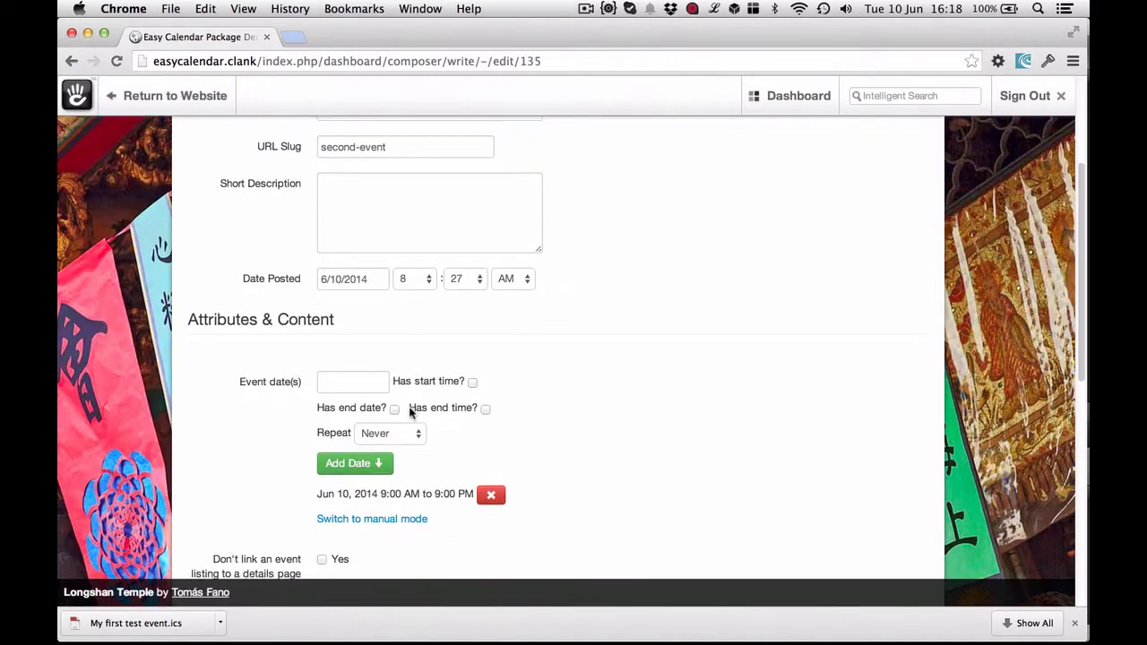
In manual date mode, set the end time of "A second event" to 11:00AM and publish the changes.
click(365, 517)
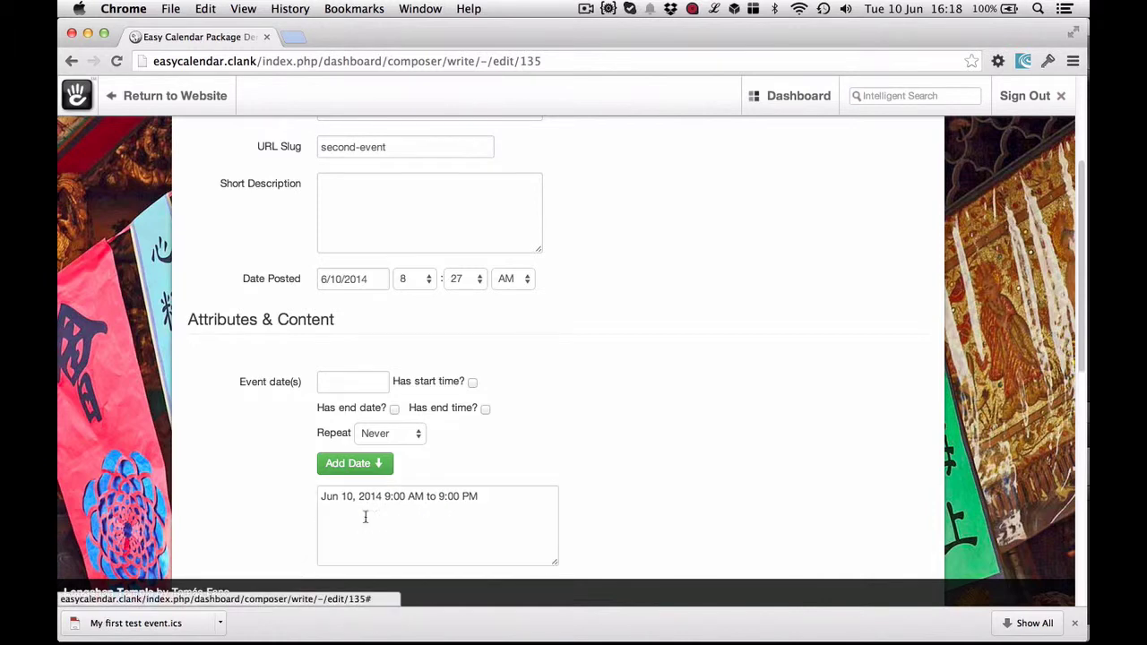
click(443, 497)
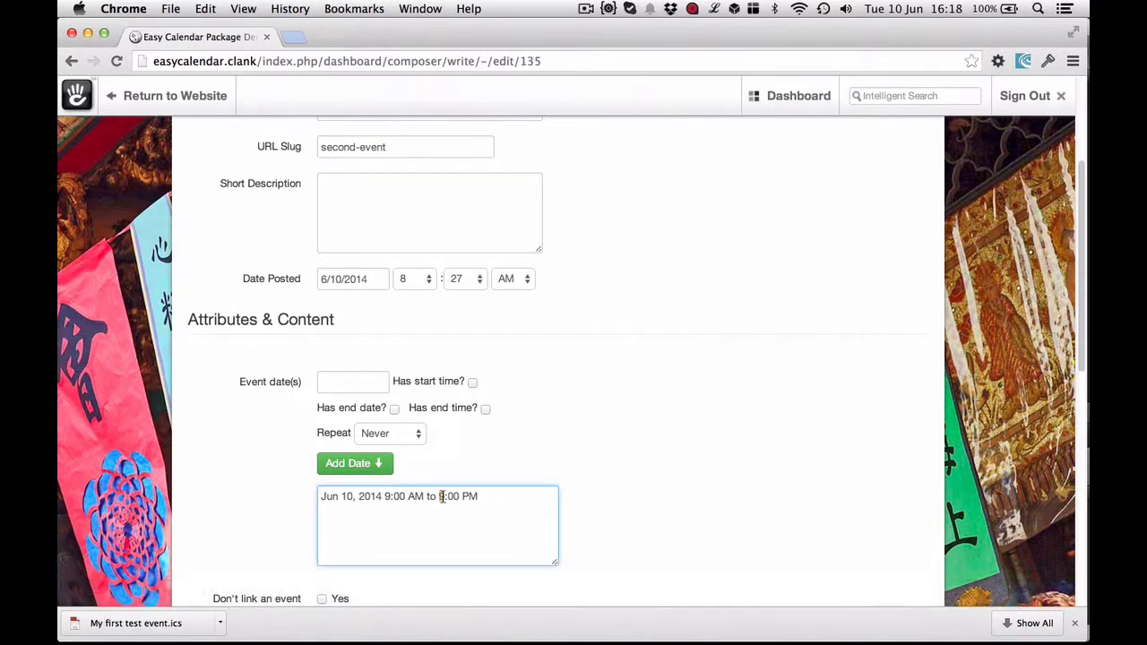
key(BackSpace)
text(11)
click(472, 533)
key(BackSpace)
key(BackSpace)
text(A)
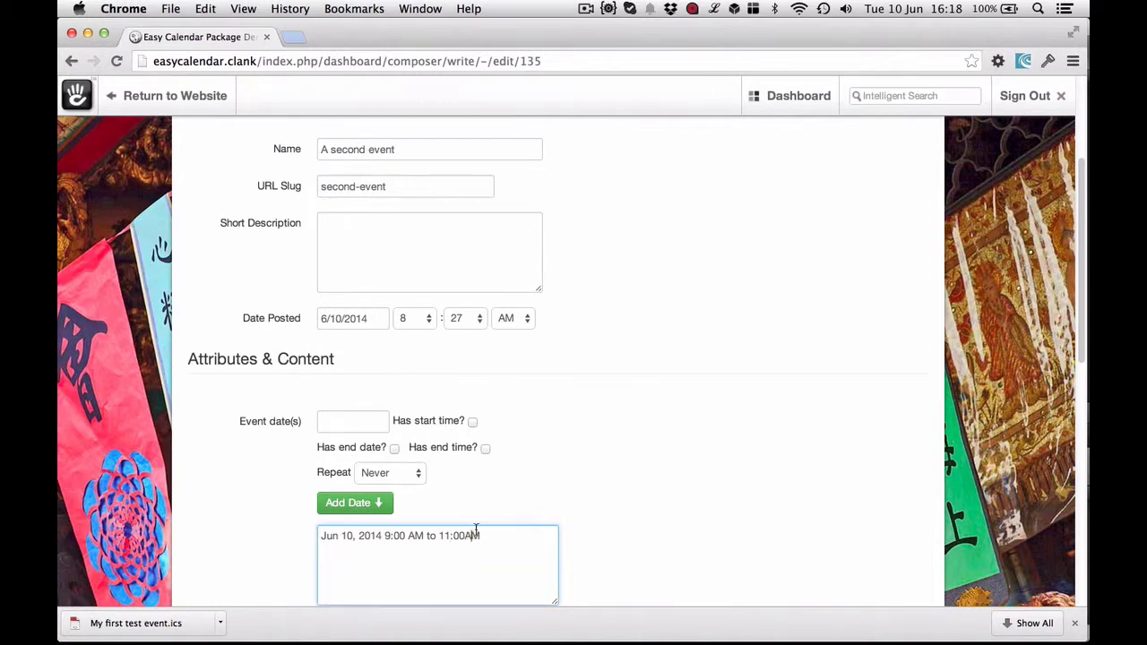
scroll(686, 453, down, 6)
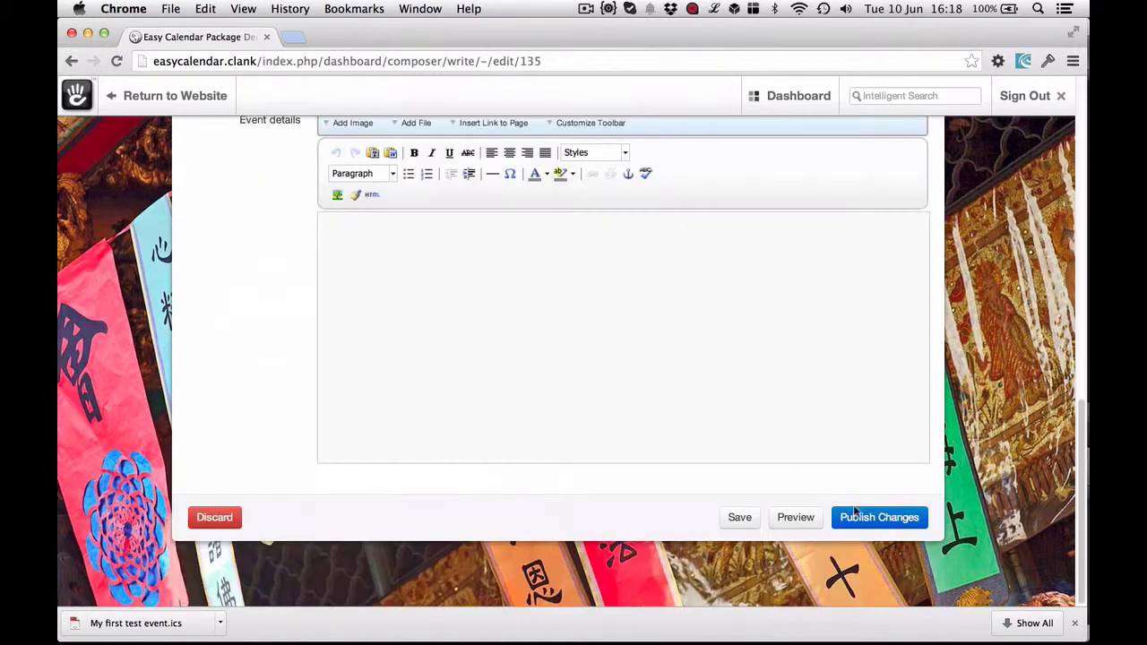
click(873, 517)
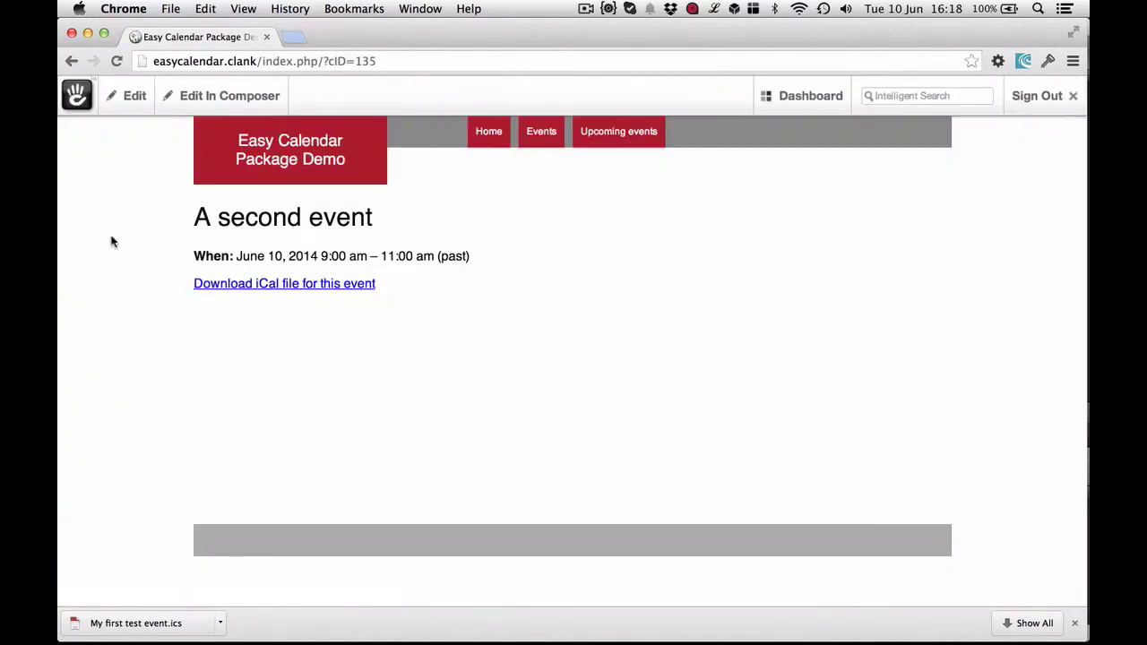
Examine the When line on the "A second event" page, particularly the marker after the event time.
mouse_move(476, 258)
mouse_down()
mouse_move(367, 257)
mouse_move(476, 255)
mouse_up()
click(437, 257)
click(476, 257)
drag(482, 259, 439, 257)
click(476, 257)
drag(437, 256, 499, 255)
drag(498, 256, 434, 256)
click(446, 279)
Open the Upcoming events page and put it in edit mode.
click(595, 139)
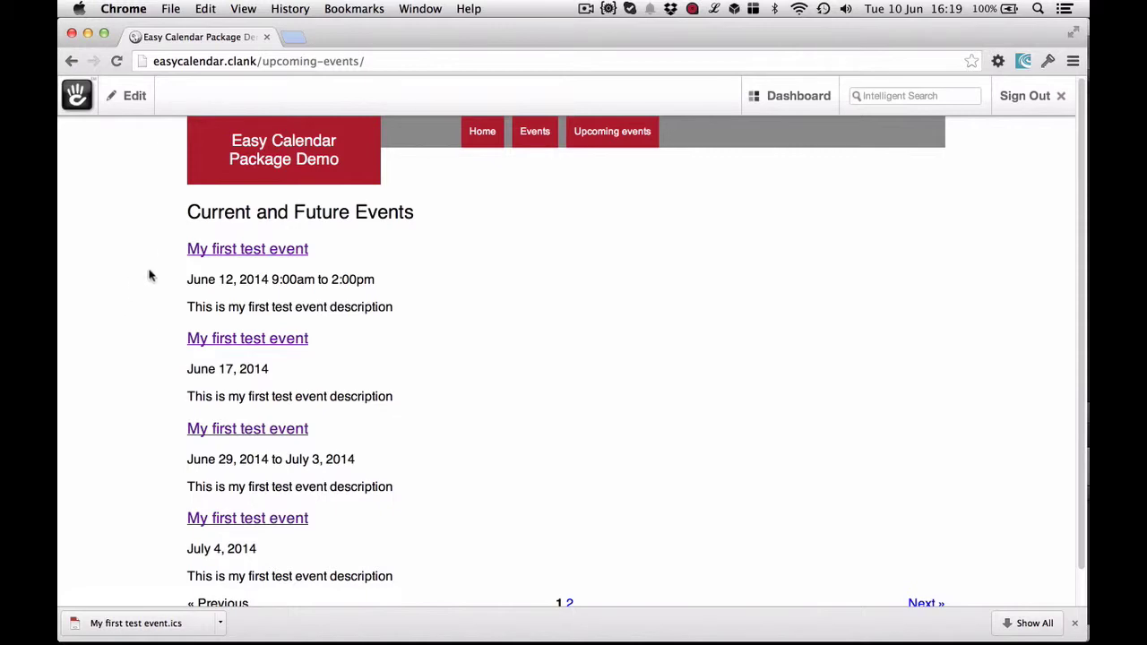
click(126, 99)
click(134, 152)
Apply the Past custom template to the Easy Calendar block on the Upcoming events page.
click(504, 337)
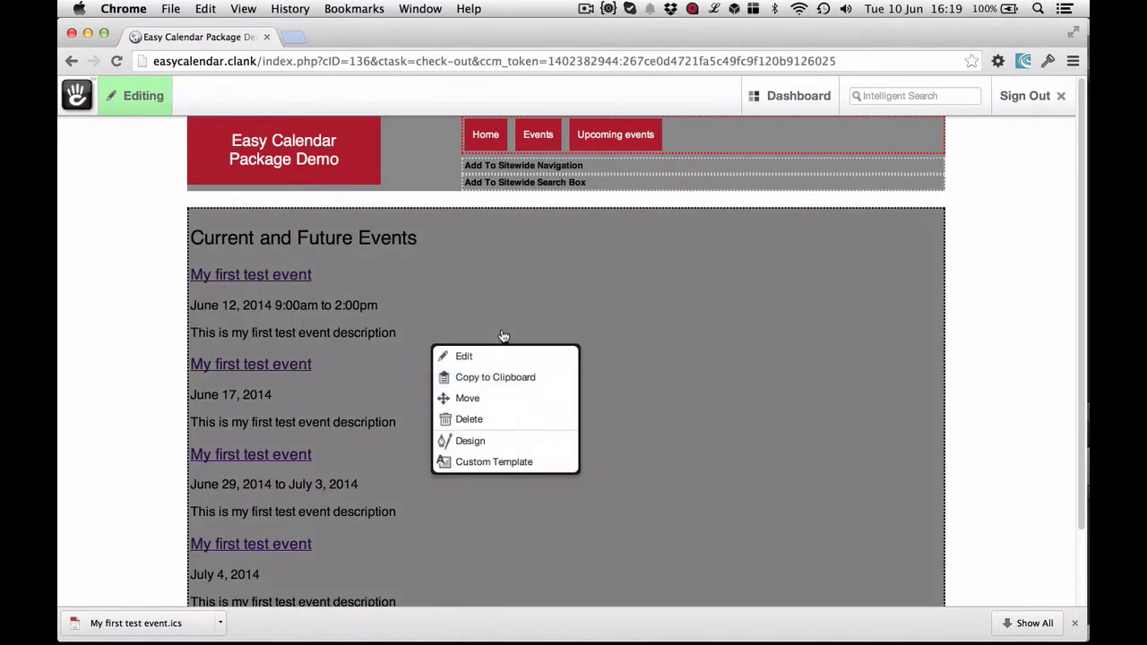
click(534, 438)
click(559, 282)
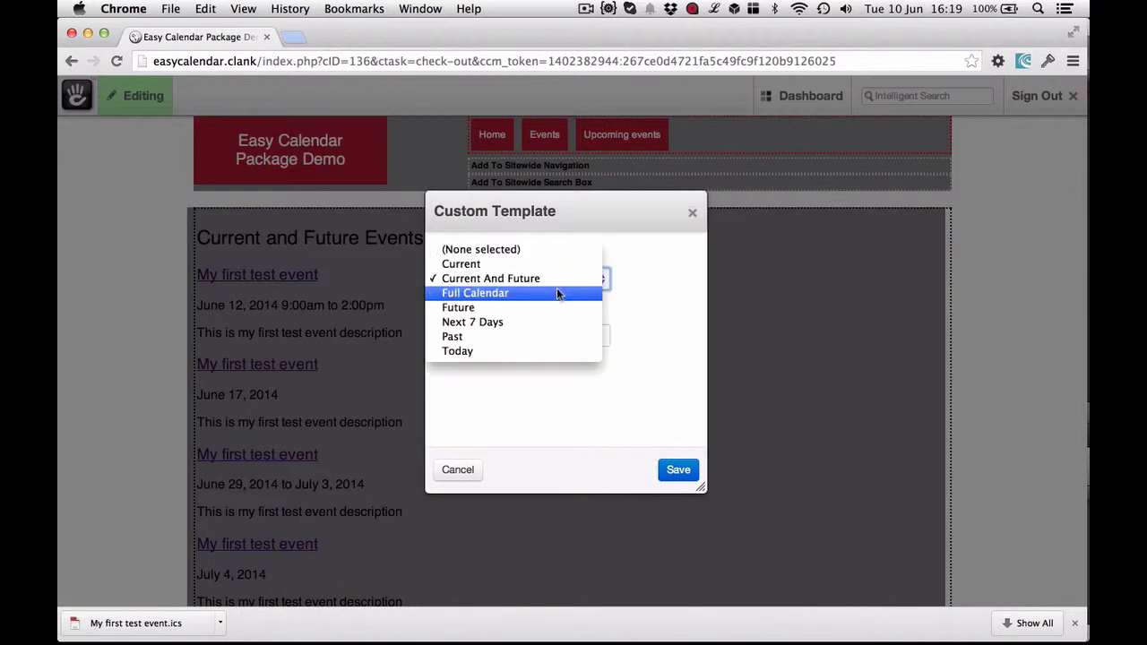
click(547, 338)
click(673, 475)
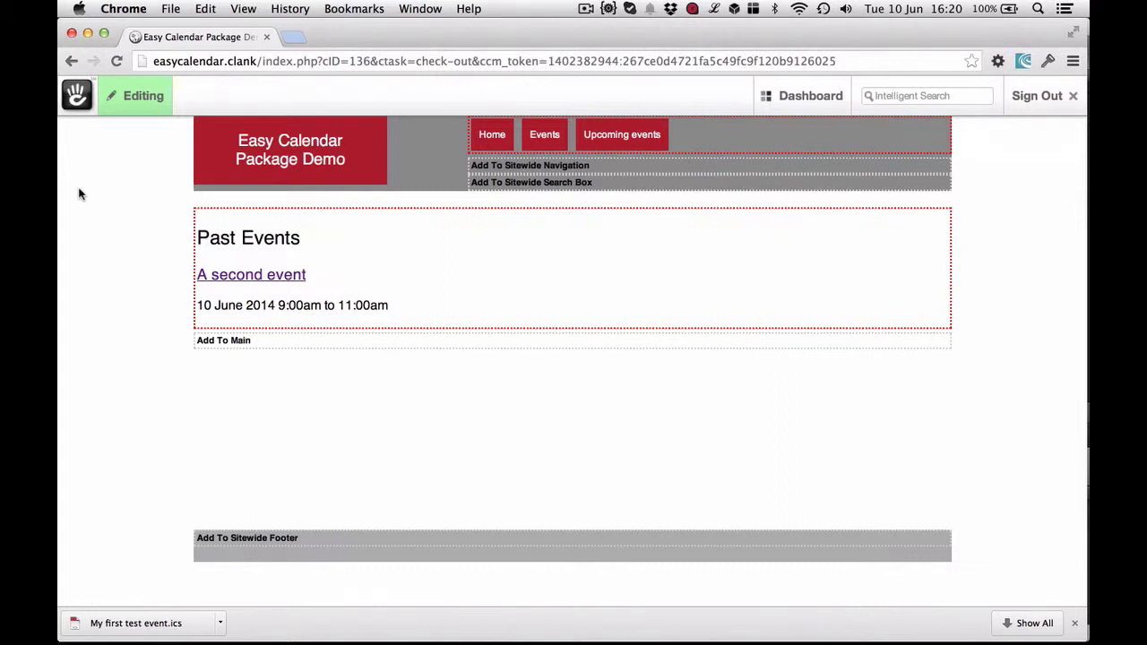
Set the Easy Calendar block's custom template back to Current And Future and publish the page edits.
click(338, 251)
click(392, 378)
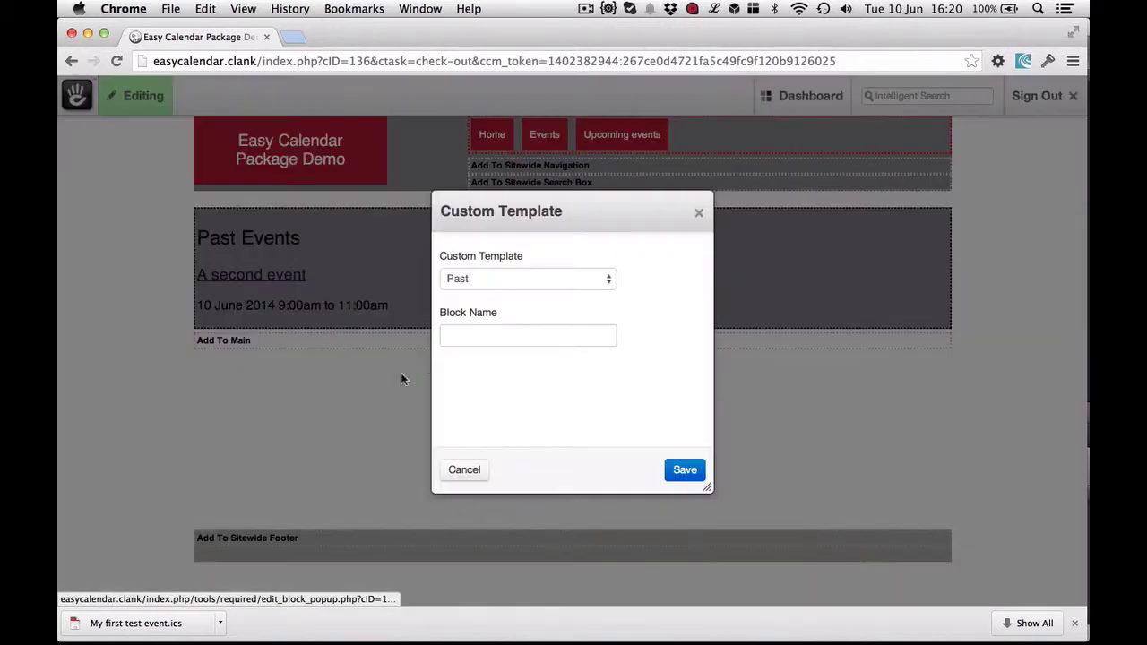
click(578, 279)
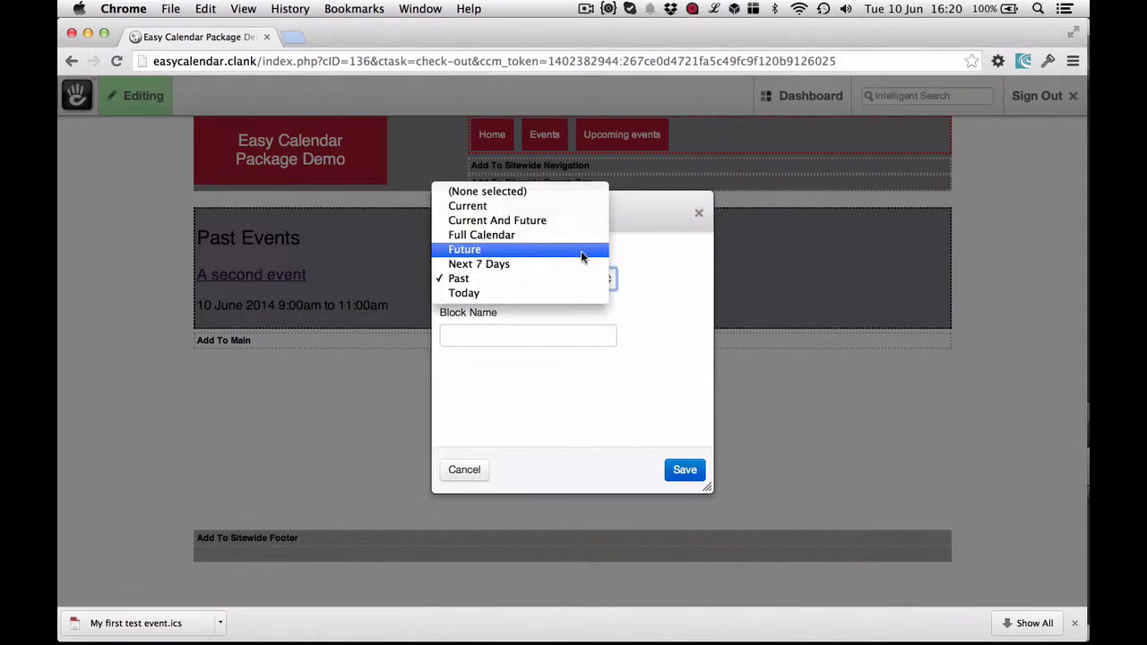
click(559, 220)
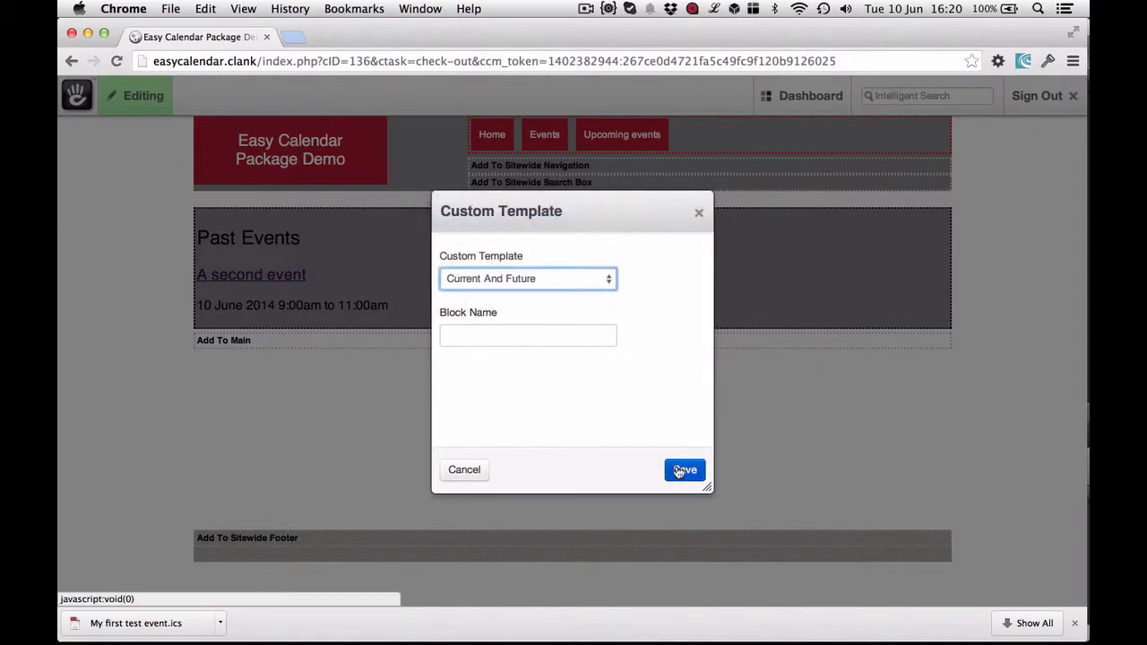
click(683, 470)
click(166, 106)
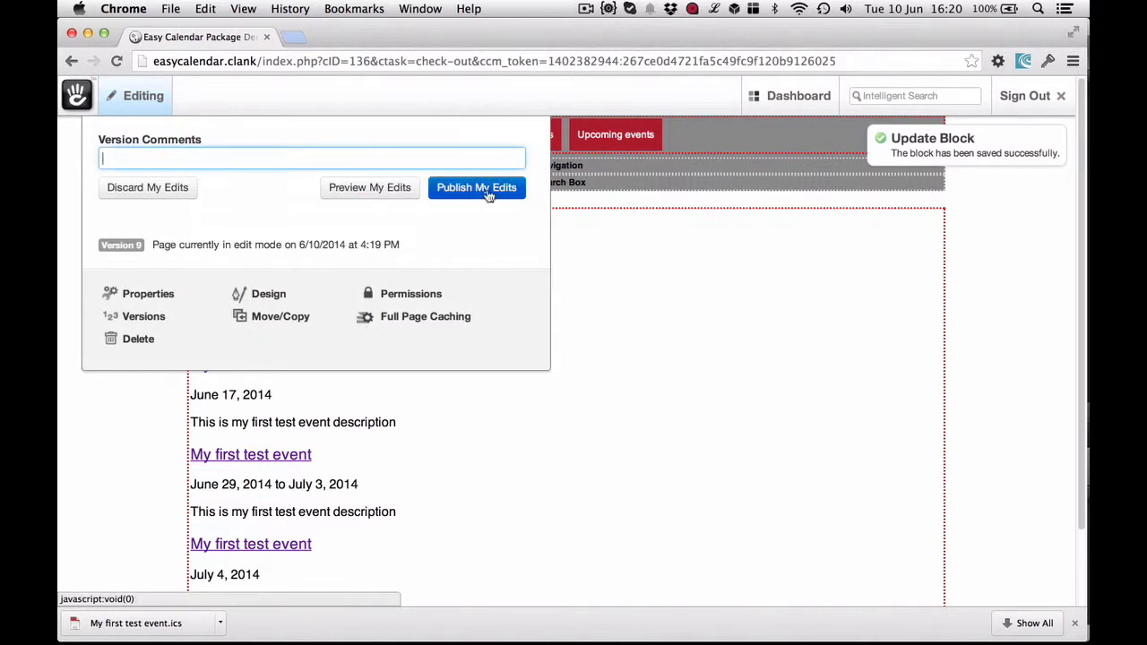
click(489, 195)
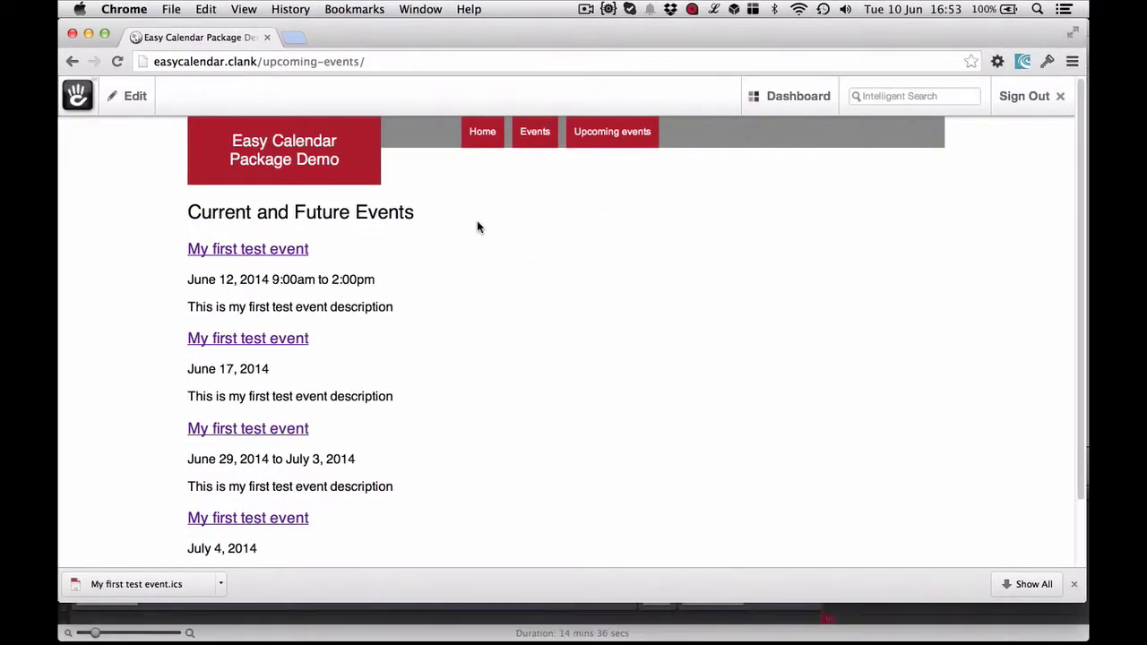
Review the Current and Future Events list and the monthly calendar on the Events page.
scroll(167, 250, down, 1)
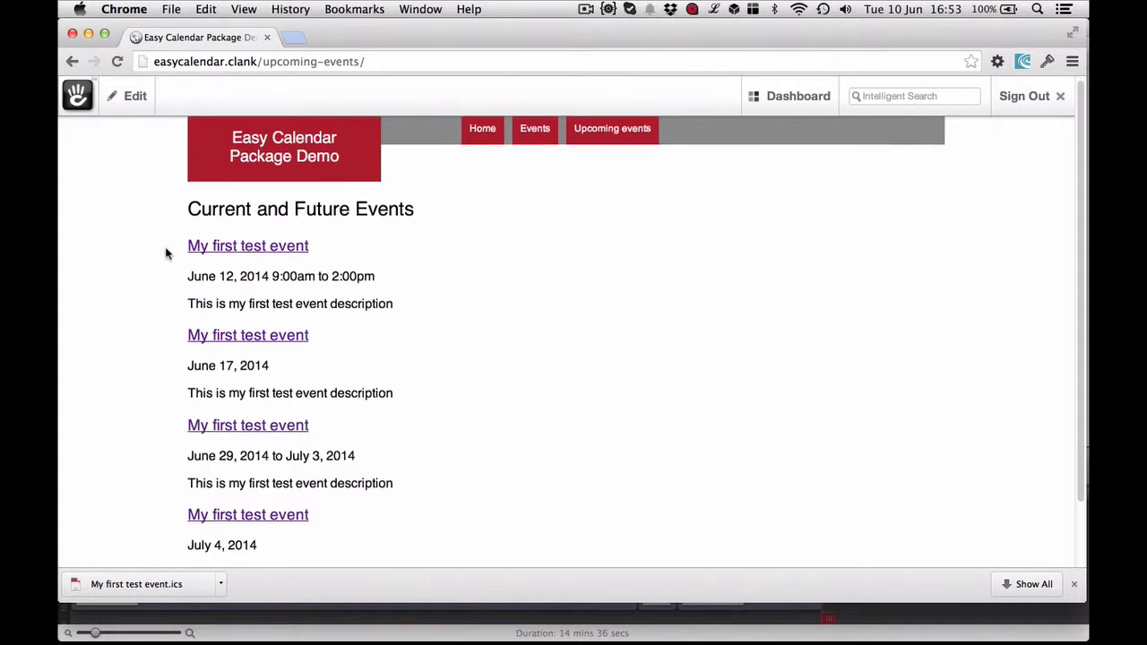
scroll(266, 292, down, 2)
scroll(451, 335, up, 3)
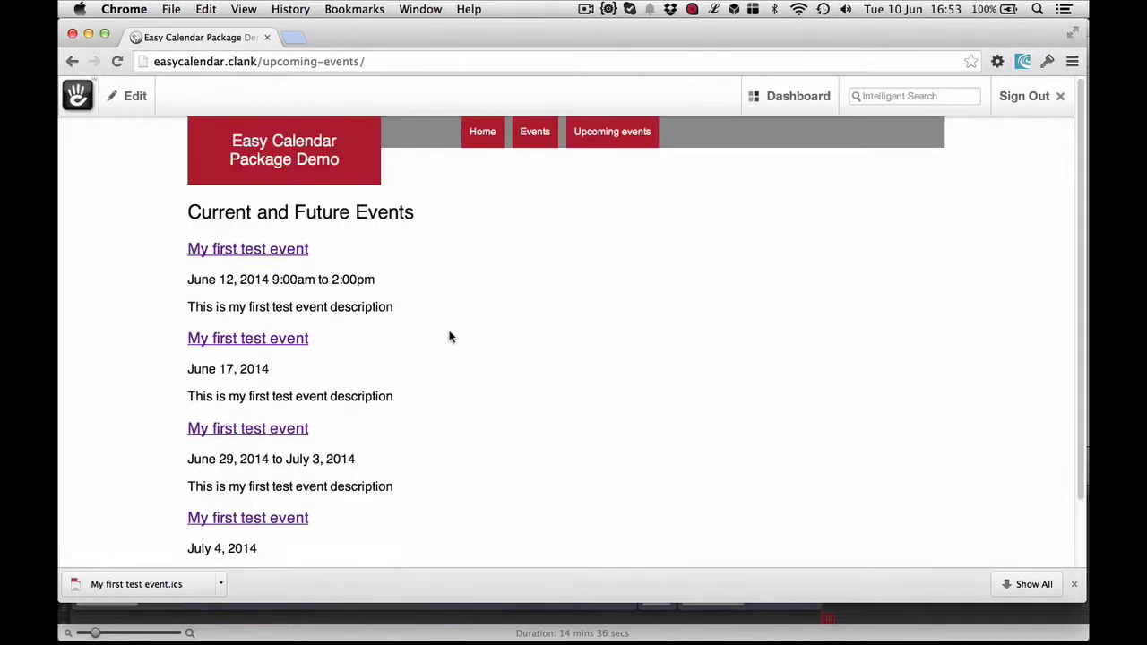
click(525, 139)
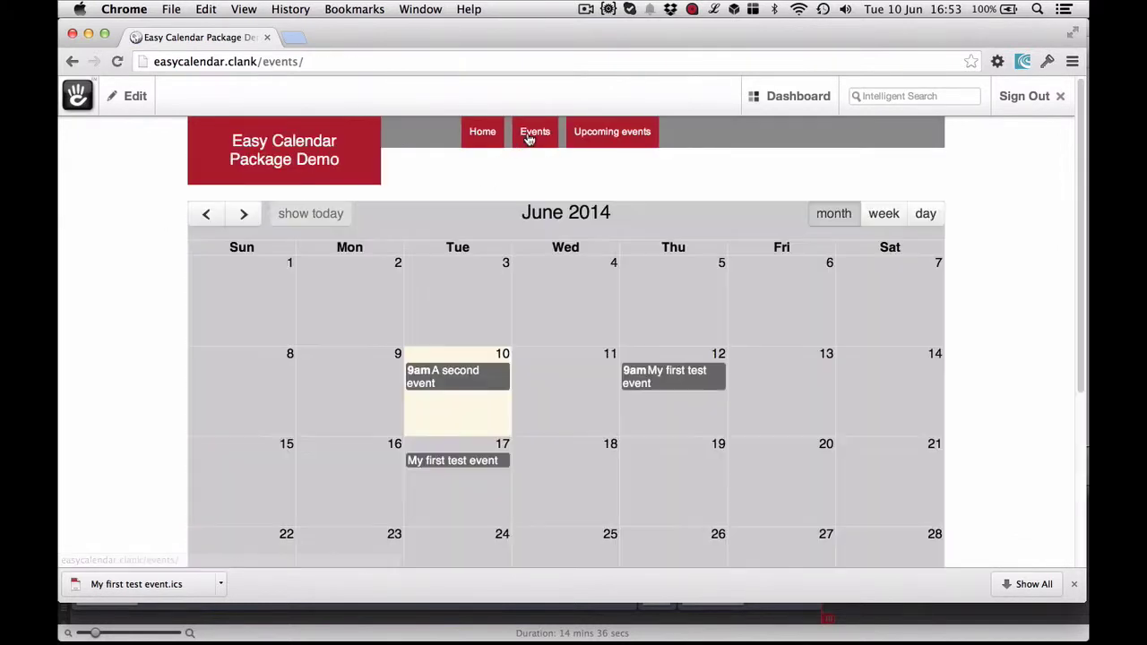
scroll(448, 340, down, 5)
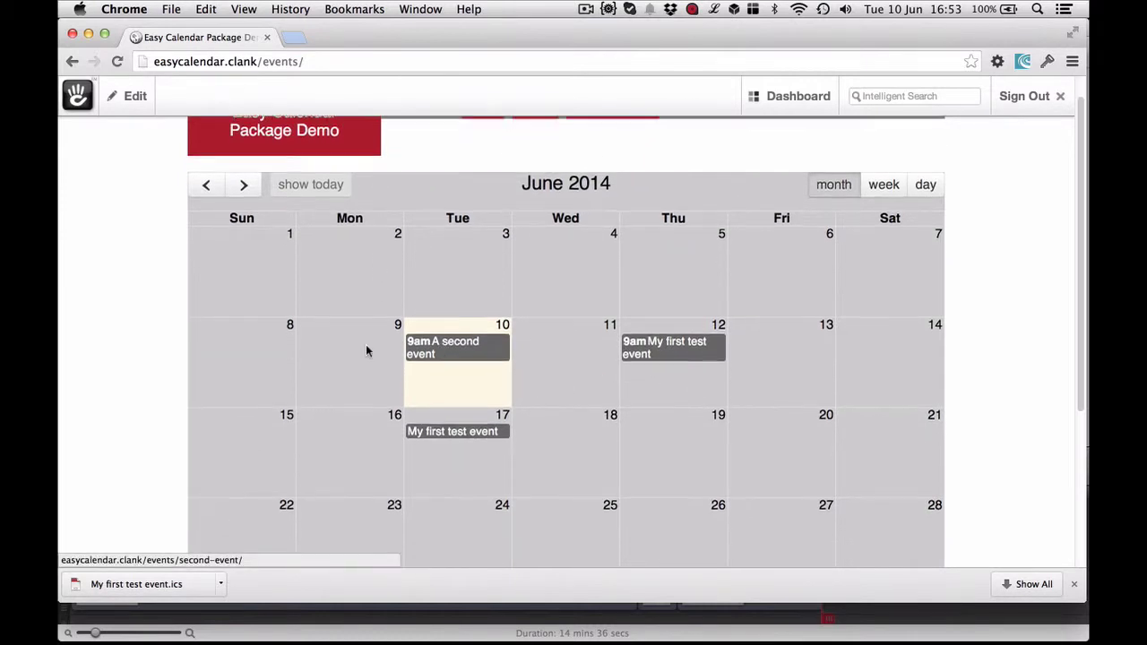
scroll(591, 366, down, 1)
scroll(543, 359, up, 5)
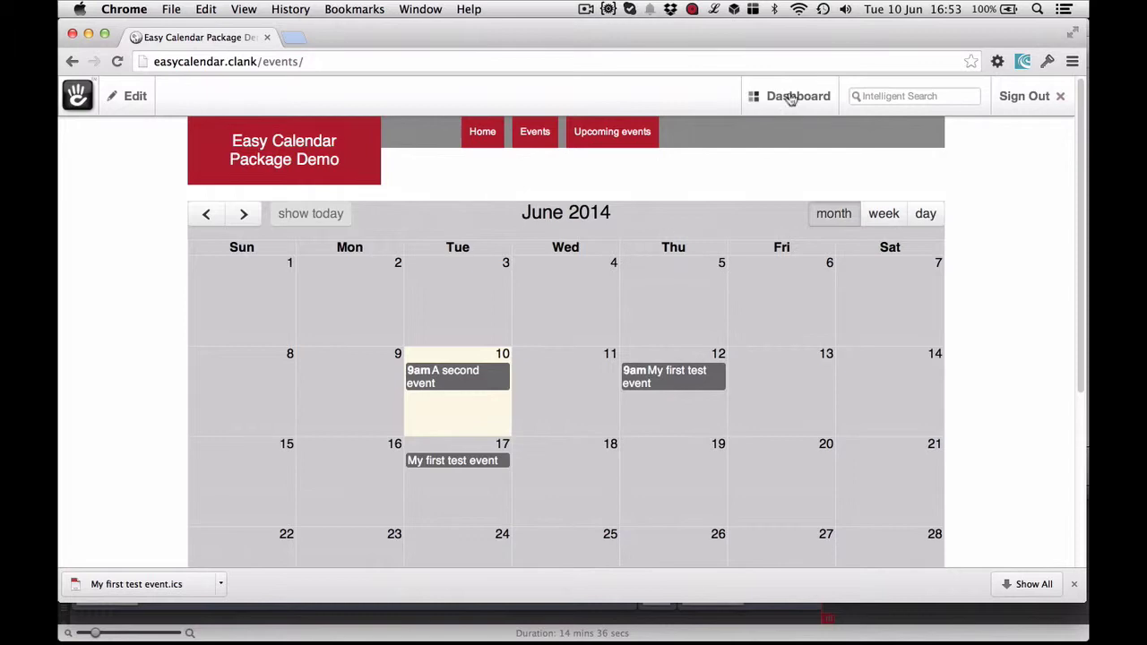
Open the Full Sitemap and expand the Events page to view its event subpages.
mouse_move(796, 89)
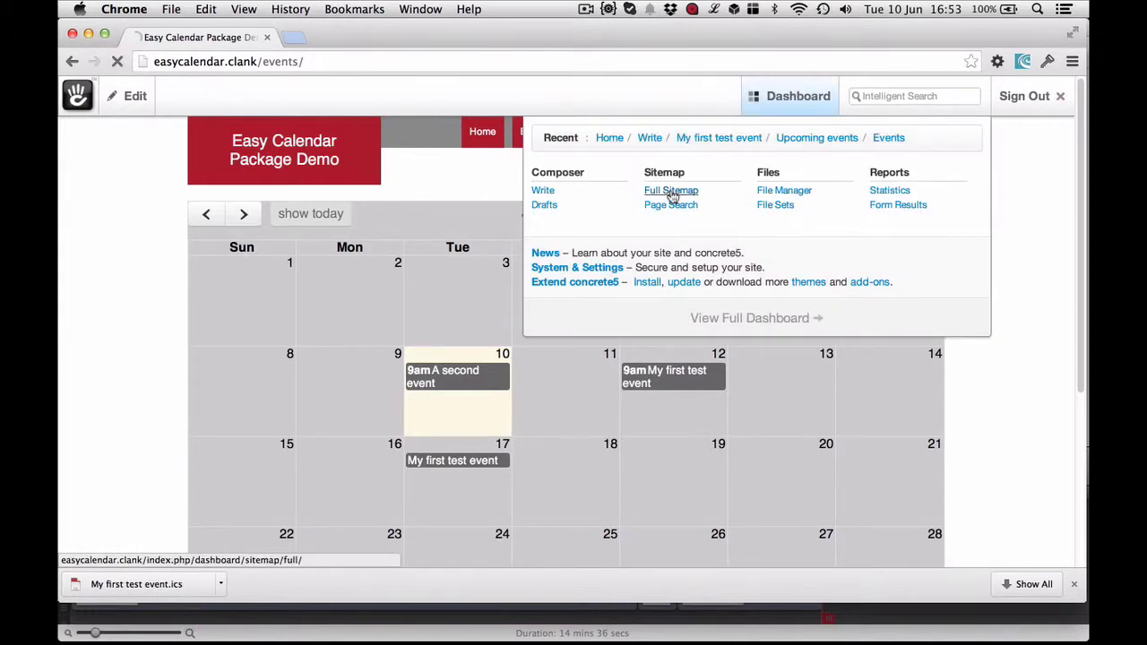
click(673, 191)
click(303, 290)
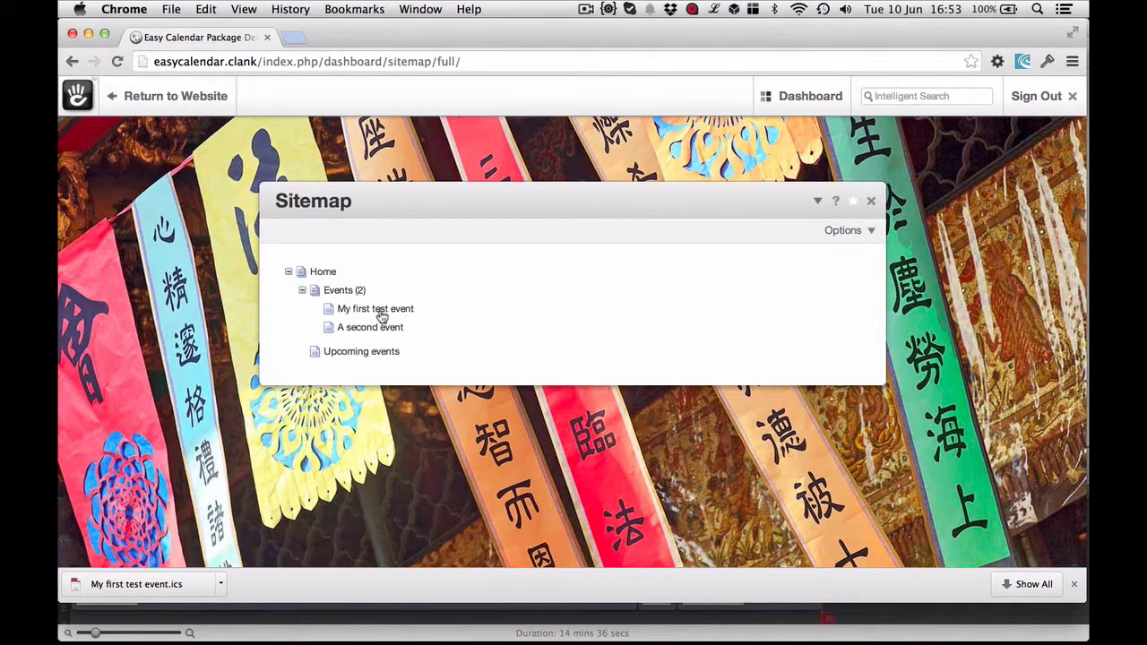
Return to the website and open "A second event" from the Events calendar.
click(143, 96)
click(541, 132)
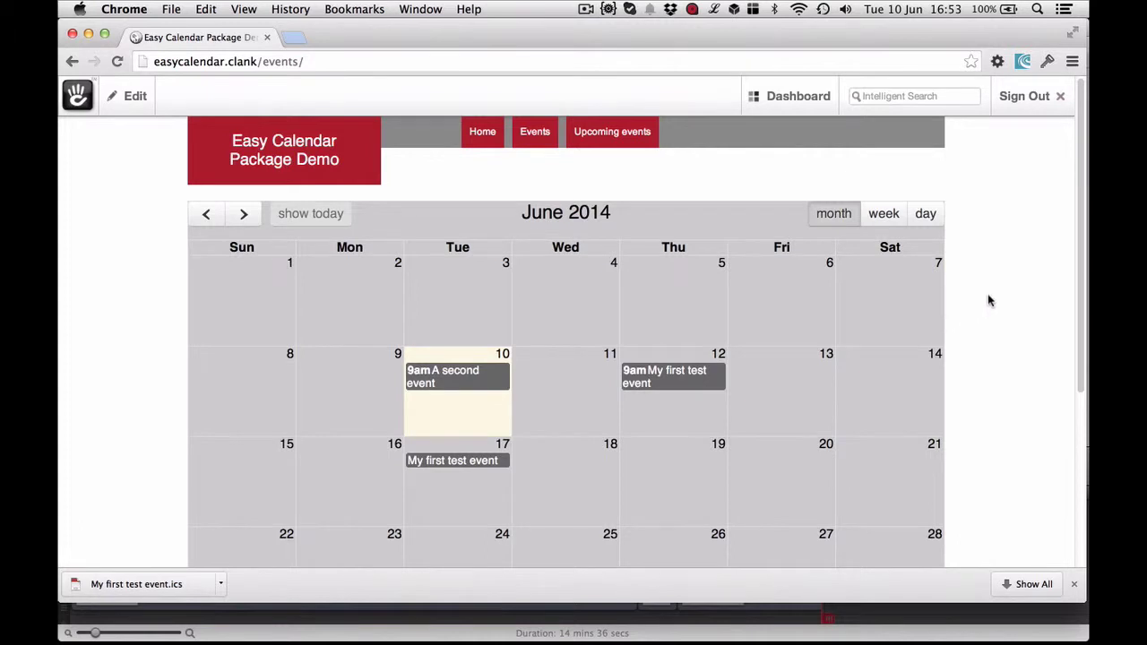
click(442, 380)
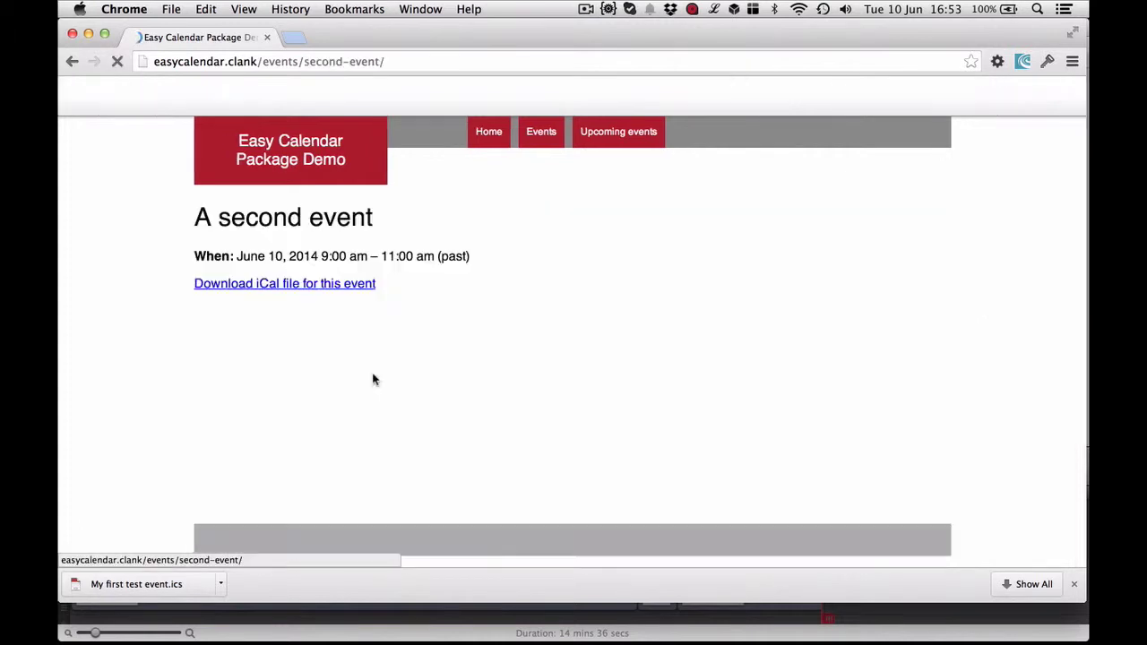
click(997, 143)
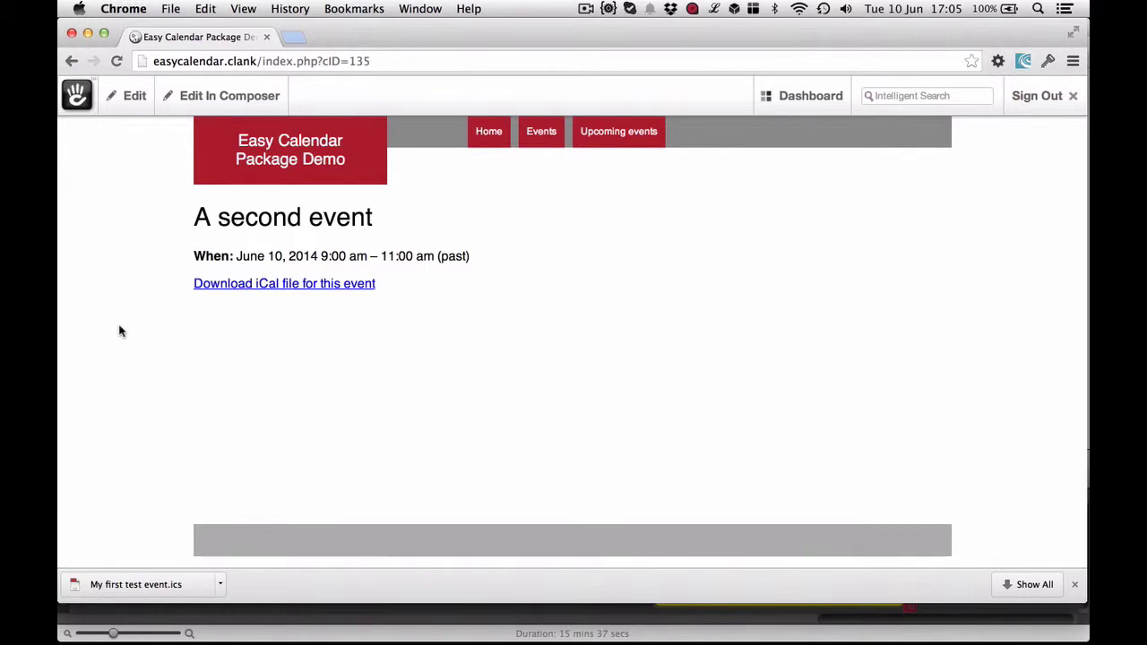
click(293, 37)
text(http://oilpatch.clank/)
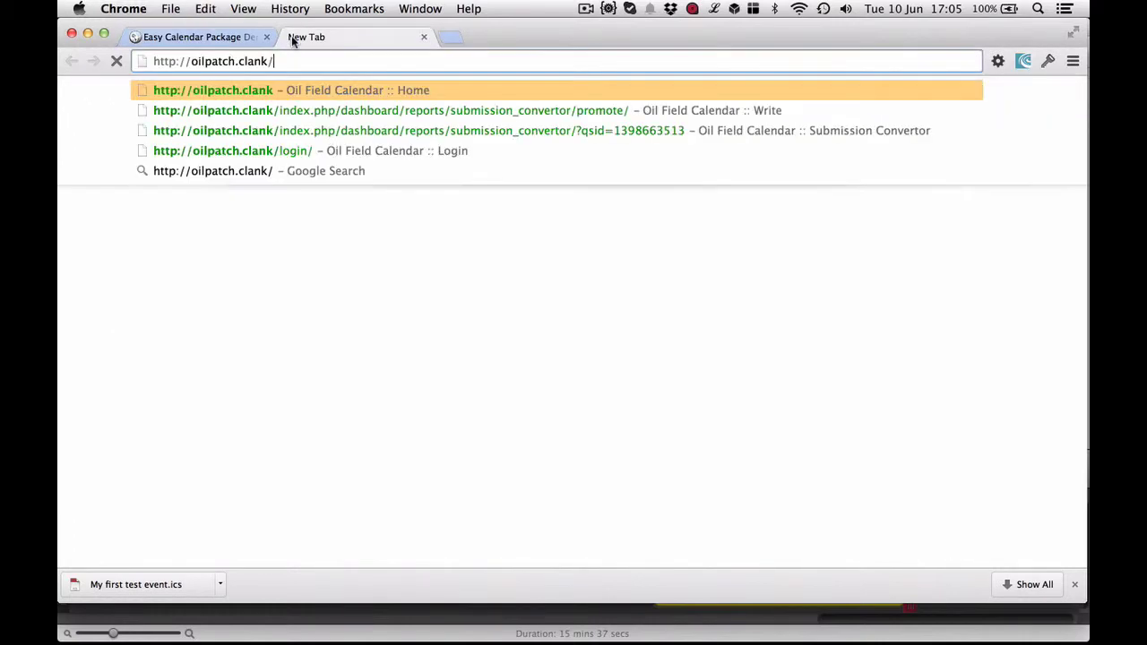
key(Return)
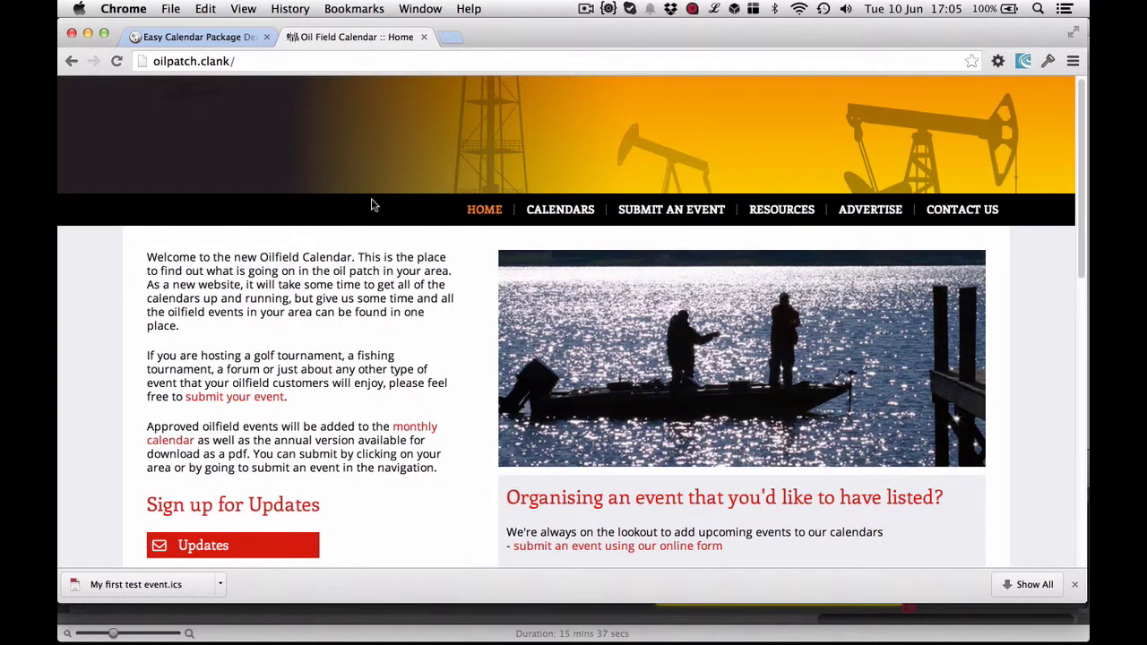
Open the Permian Basin calendar and examine its Next Events list and monthly event view.
mouse_move(550, 212)
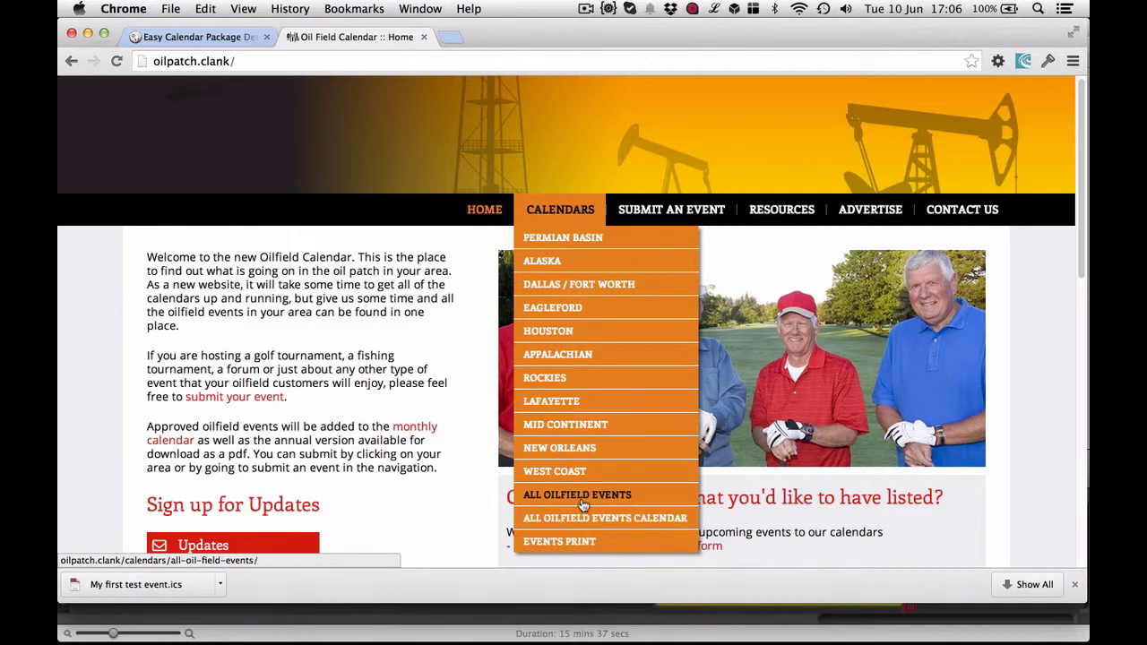
click(597, 240)
scroll(359, 321, down, 3)
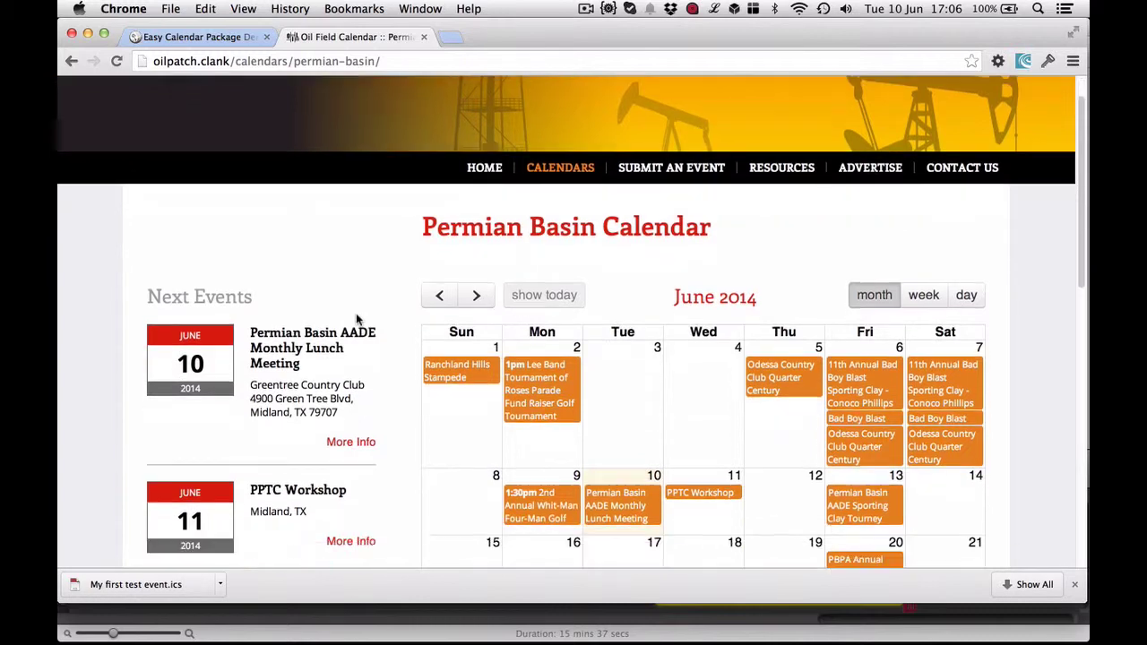
scroll(361, 325, down, 2)
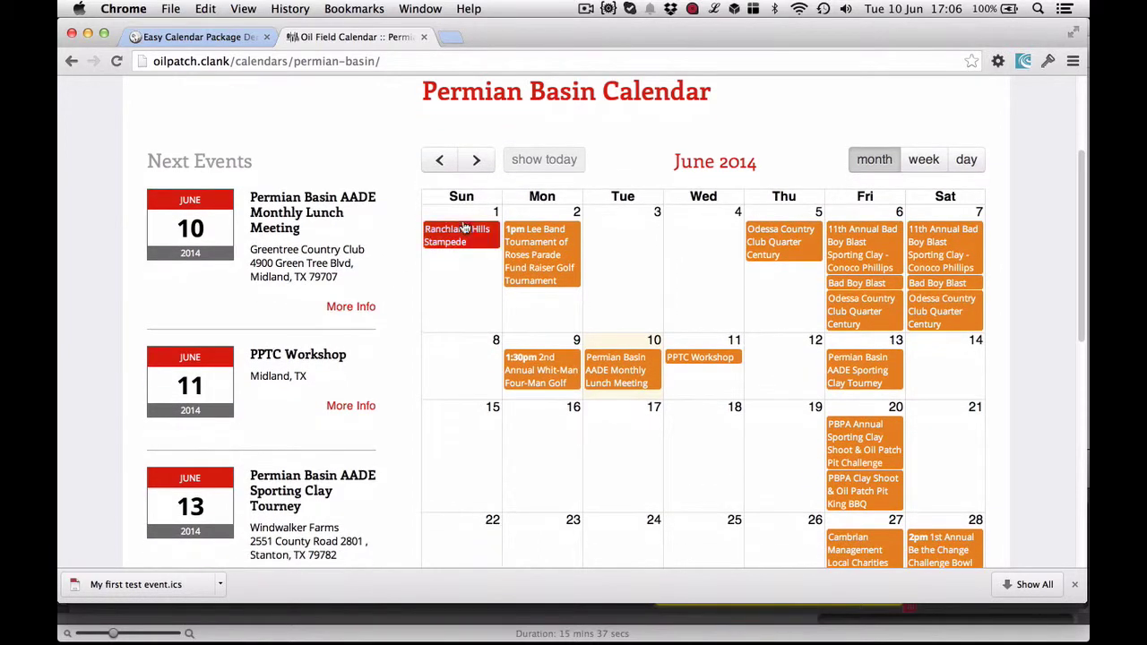
mouse_move(465, 233)
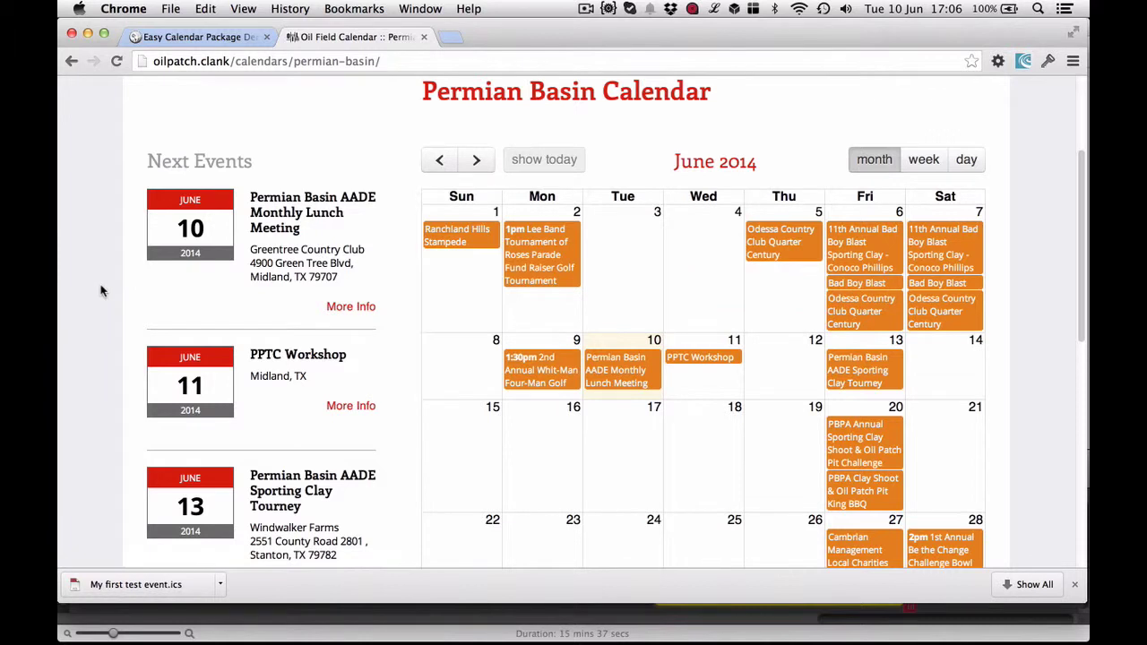
Open the Permian Basin AADE Monthly Lunch Meeting from the Next Events list and examine its details and location map.
scroll(102, 289, down, 1)
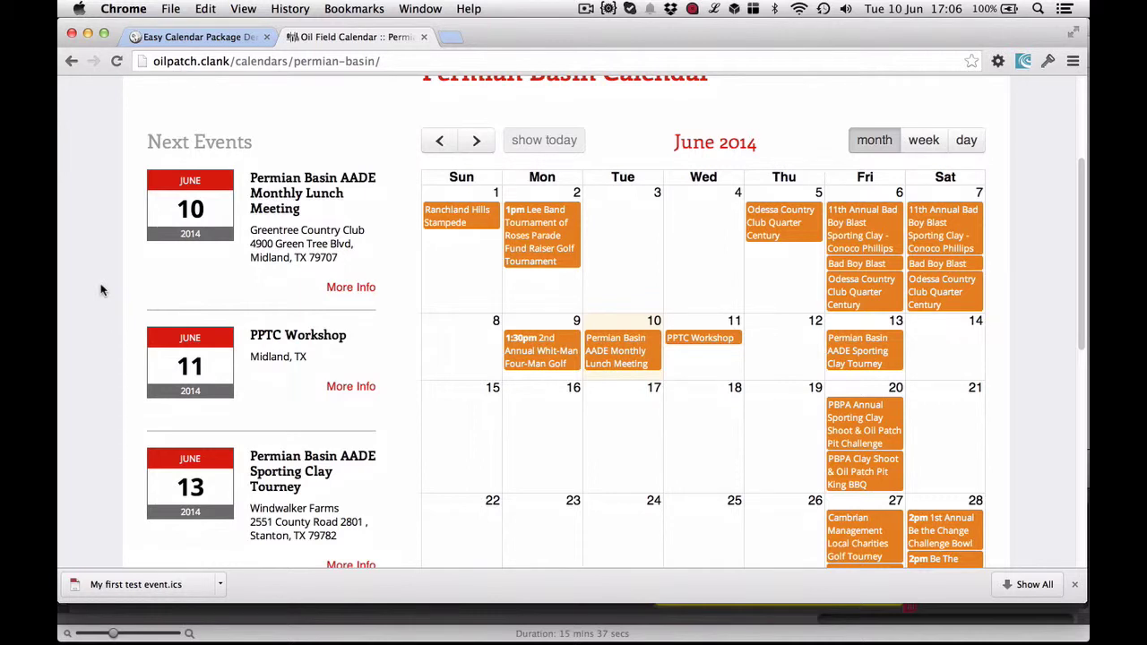
click(364, 288)
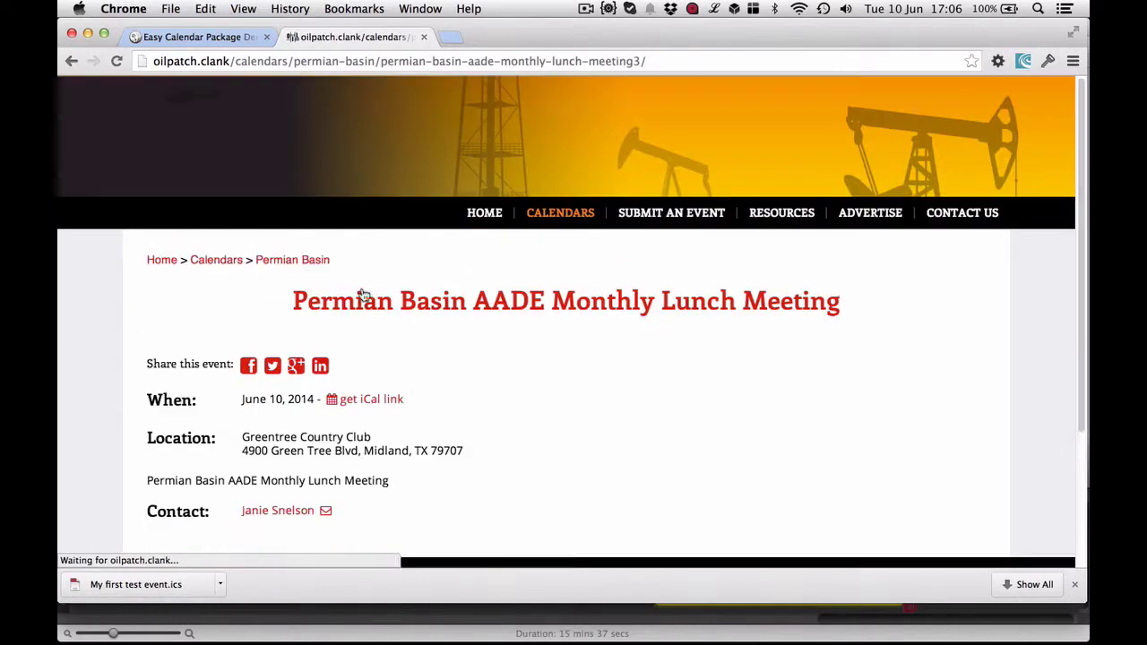
scroll(585, 302, down, 3)
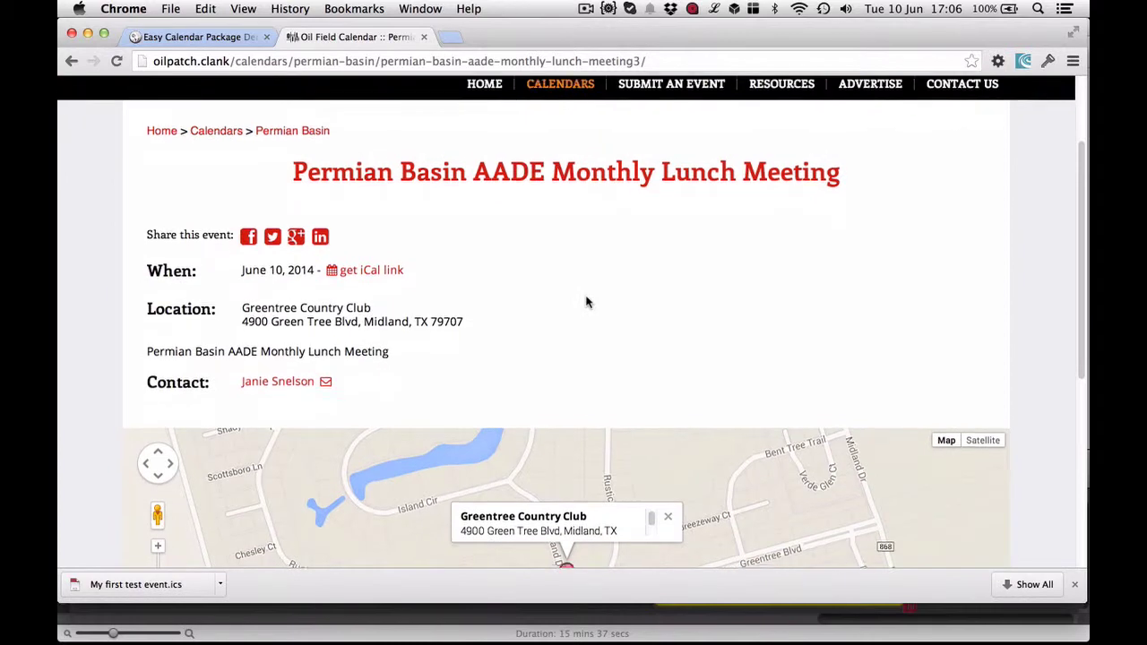
scroll(937, 249, down, 4)
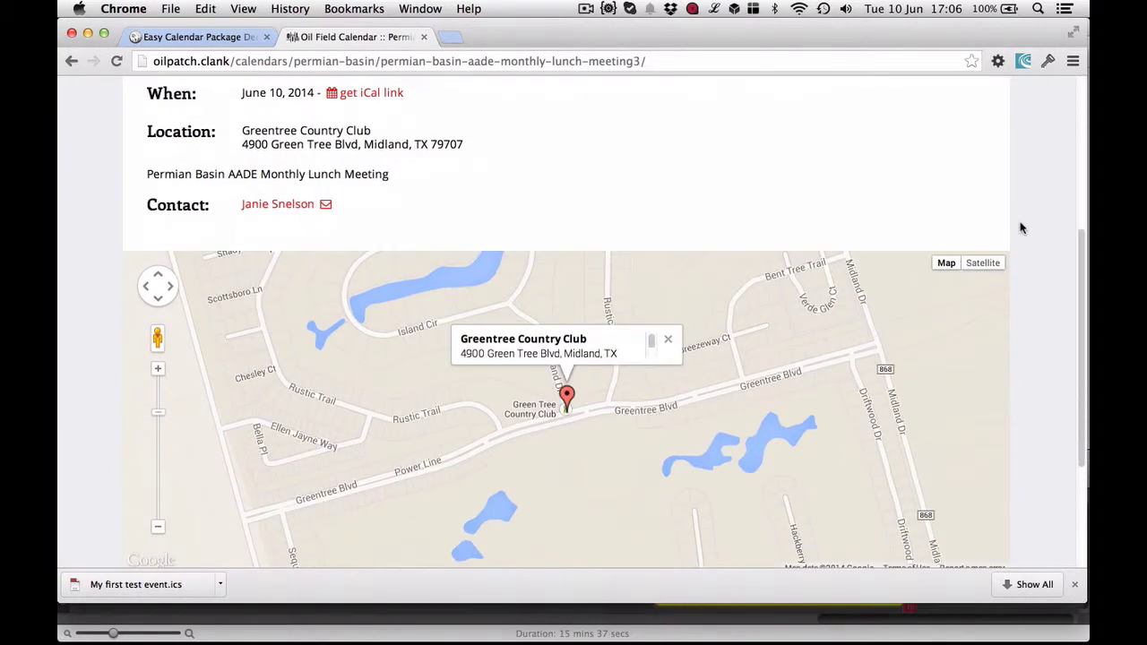
scroll(1018, 226, down, 2)
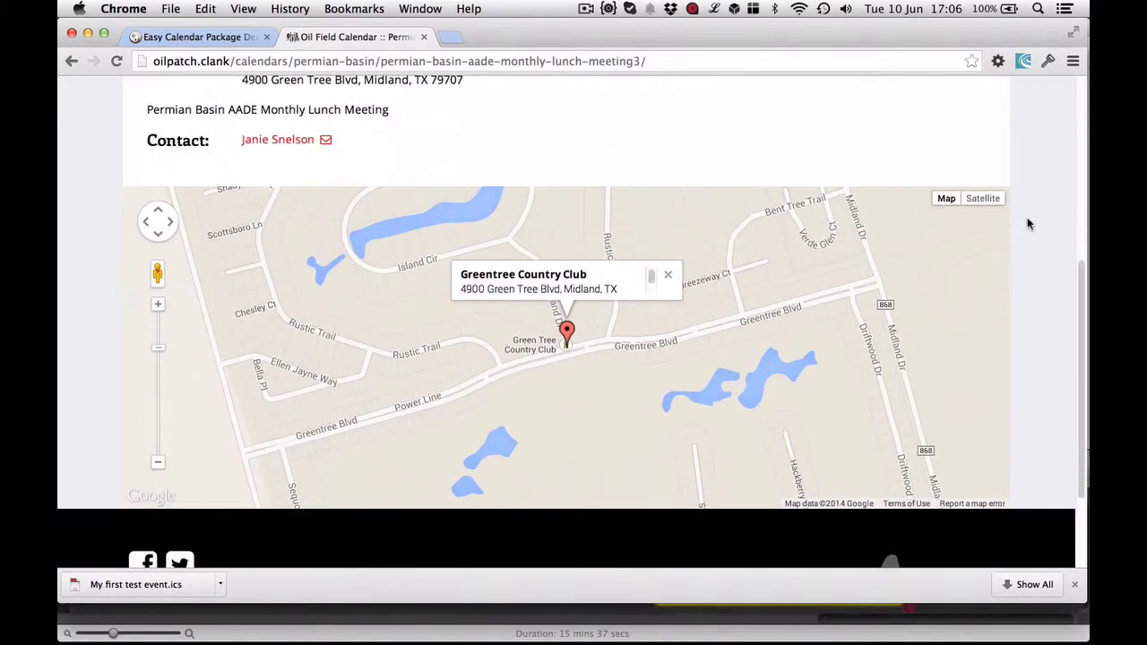
scroll(1029, 224, up, 6)
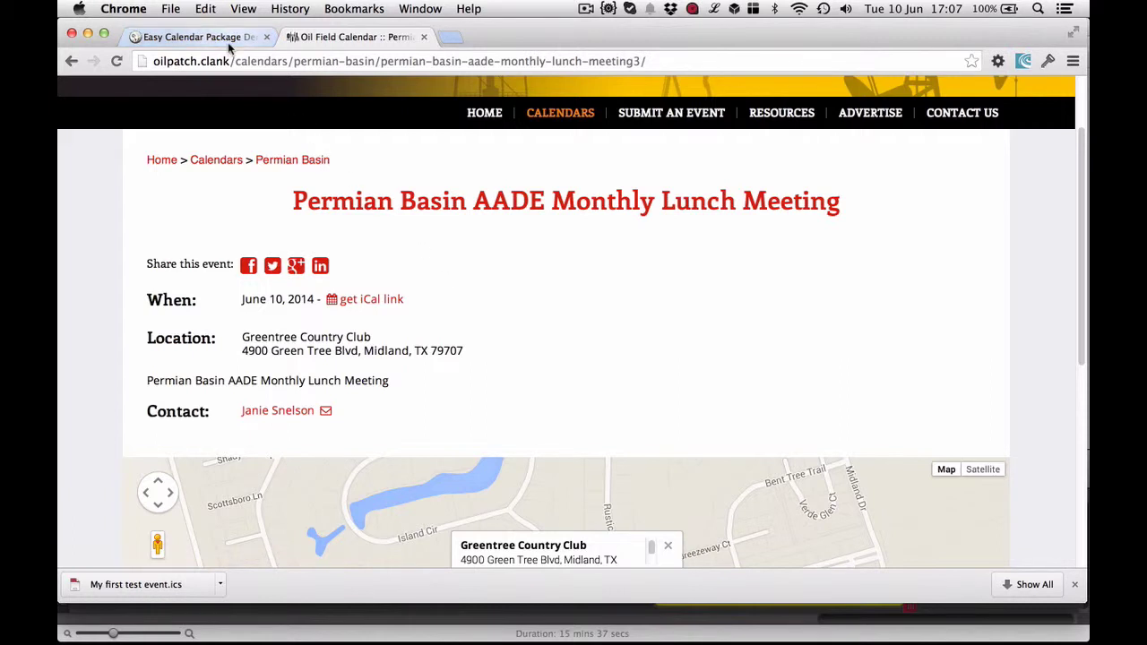
Open the All Oilfield Events list from the Calendars navigation and look over the upcoming events and regions.
scroll(501, 244, up, 2)
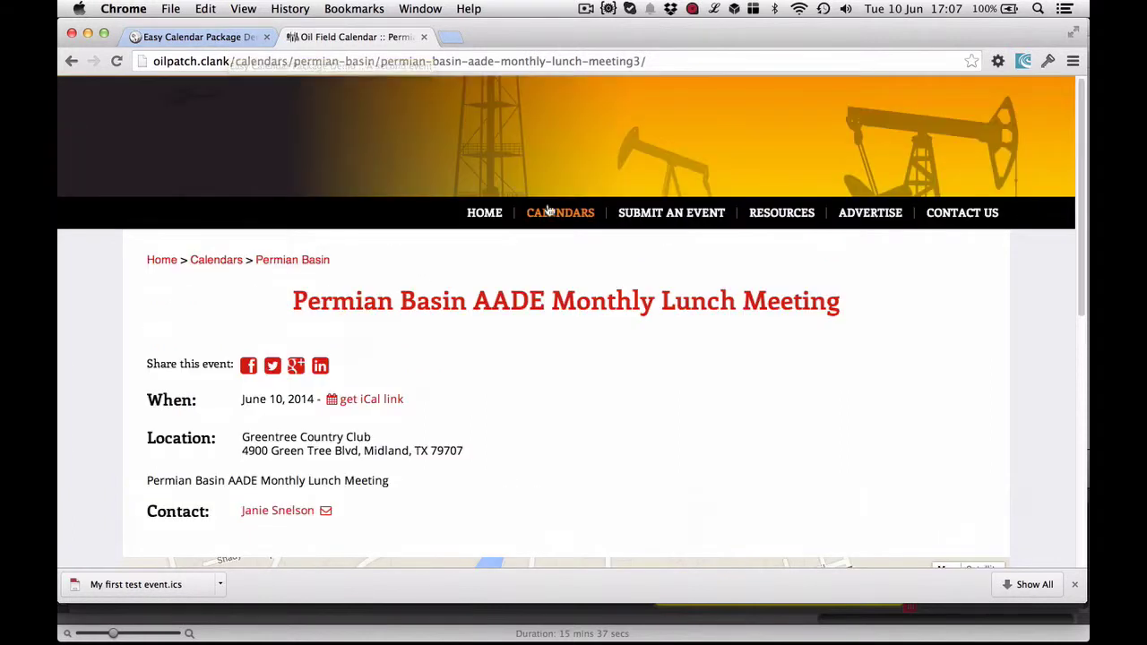
mouse_move(551, 213)
scroll(547, 179, down, 2)
mouse_move(547, 154)
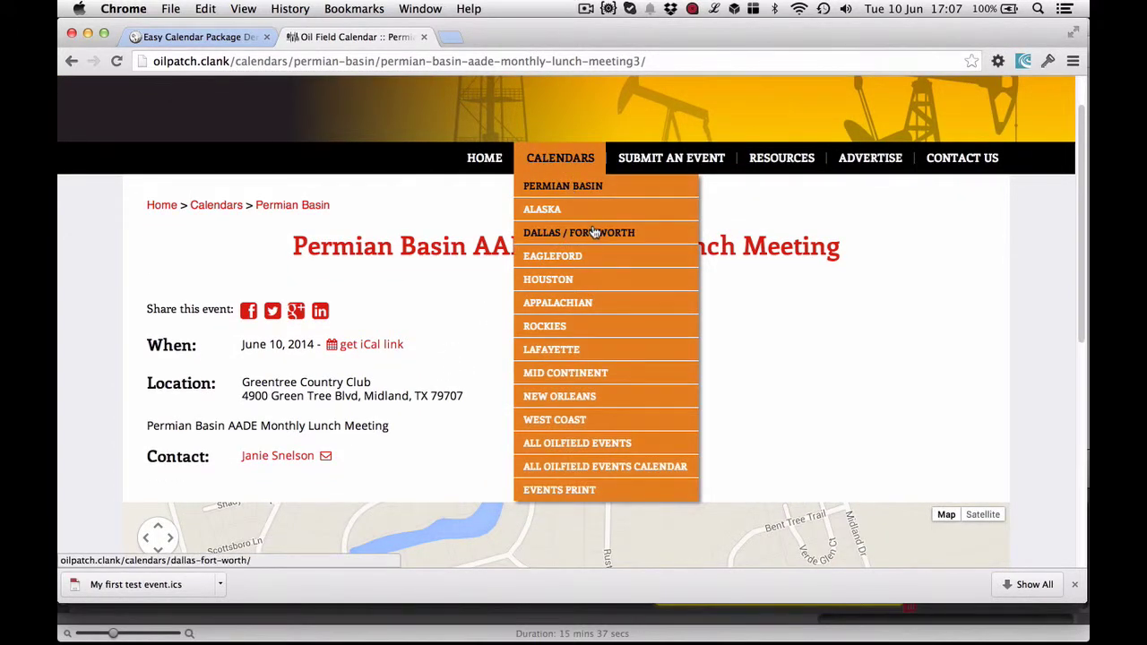
click(602, 442)
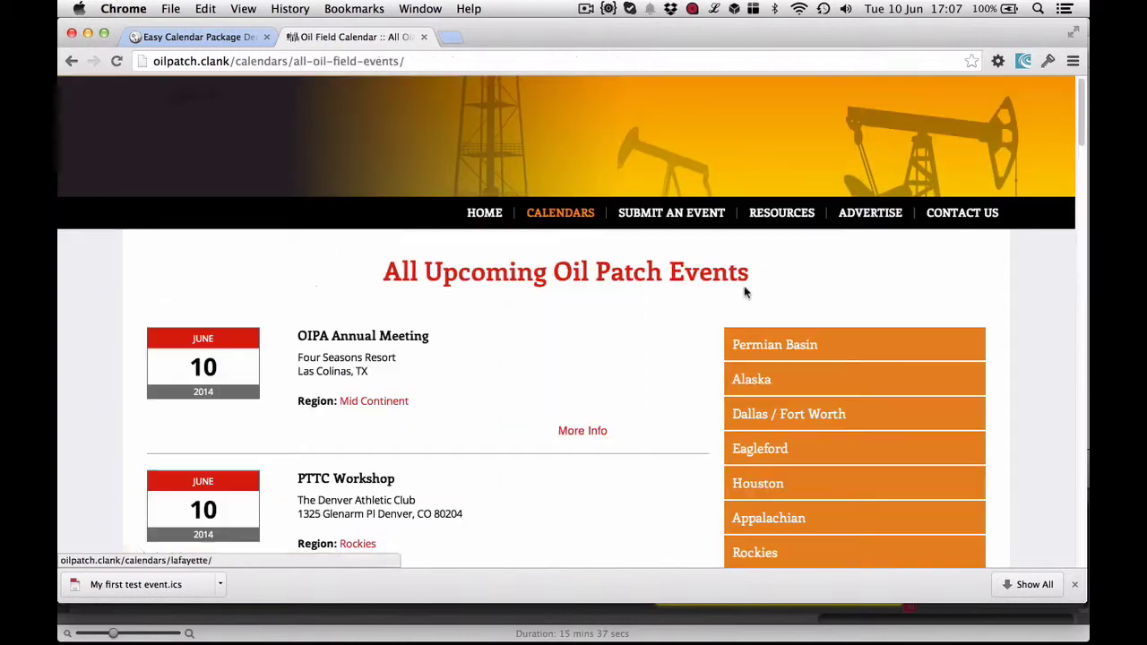
scroll(627, 287, down, 3)
scroll(514, 277, up, 3)
Open the All Oilfield Events Calendar and look through the whole June 2014 month view.
mouse_move(531, 201)
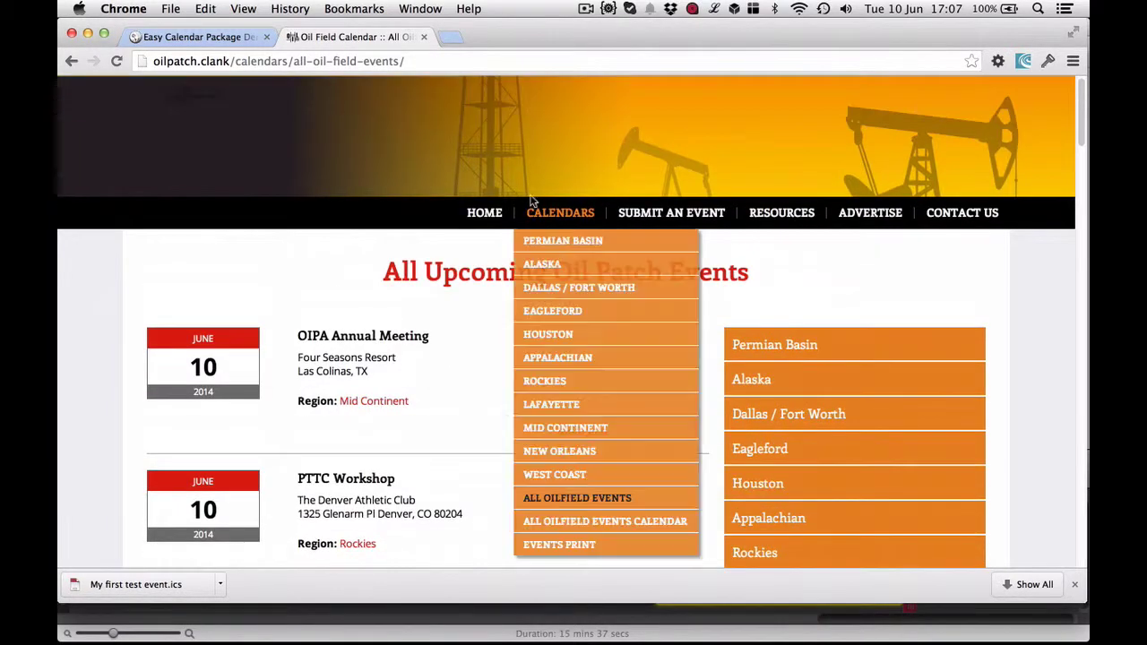
click(558, 521)
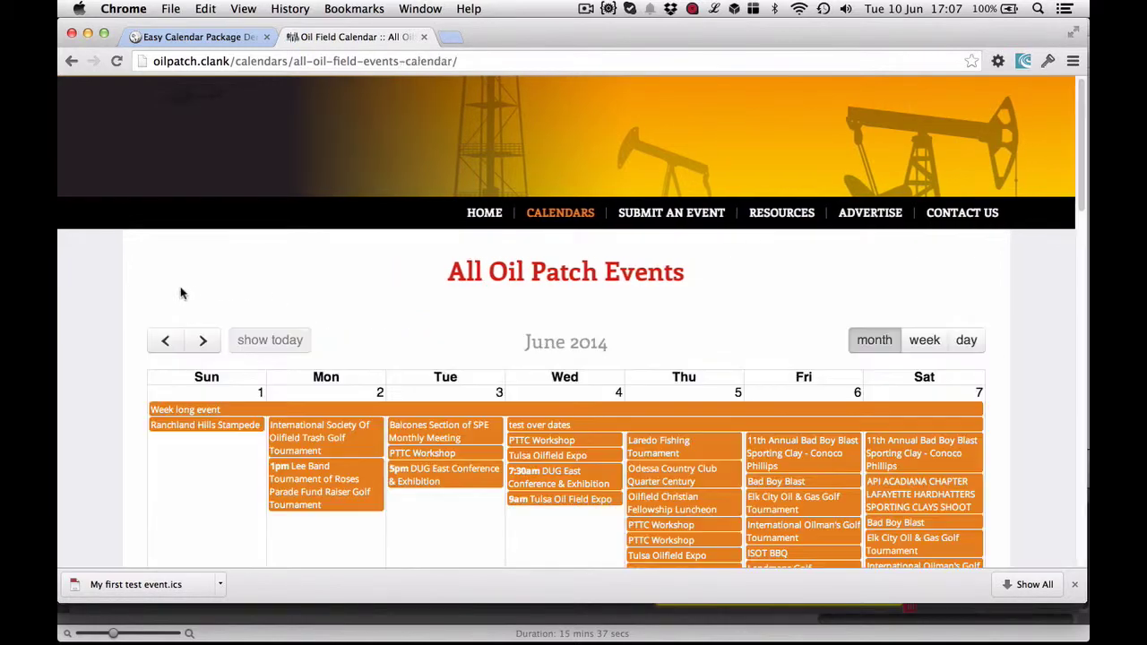
scroll(220, 294, down, 5)
scroll(346, 339, down, 1)
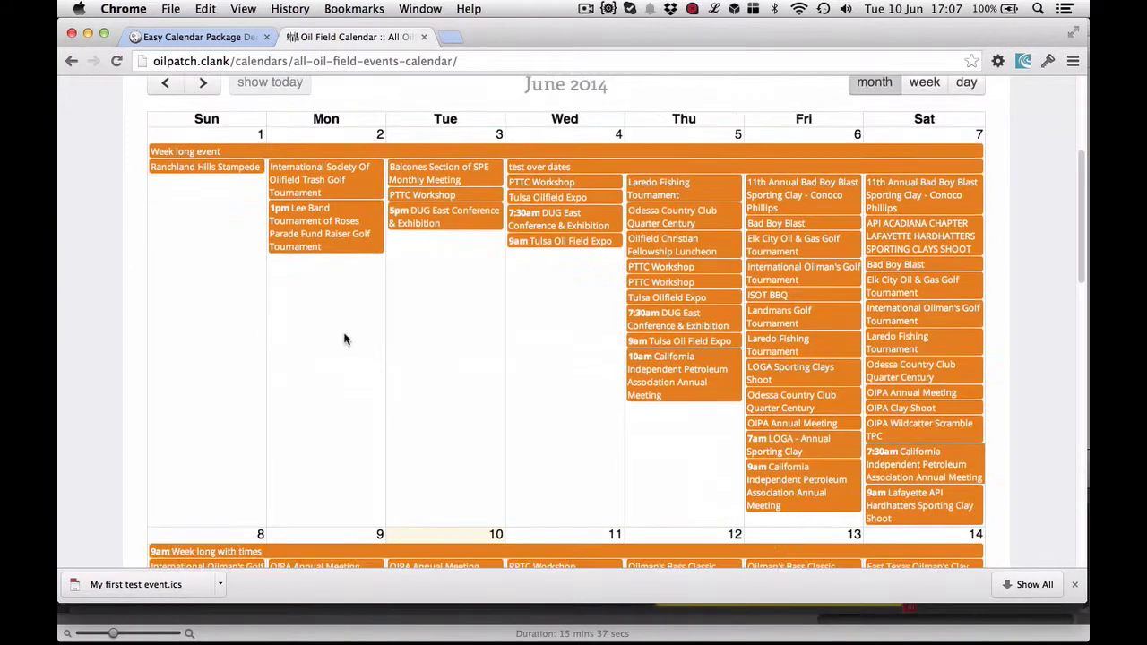
scroll(346, 338, down, 15)
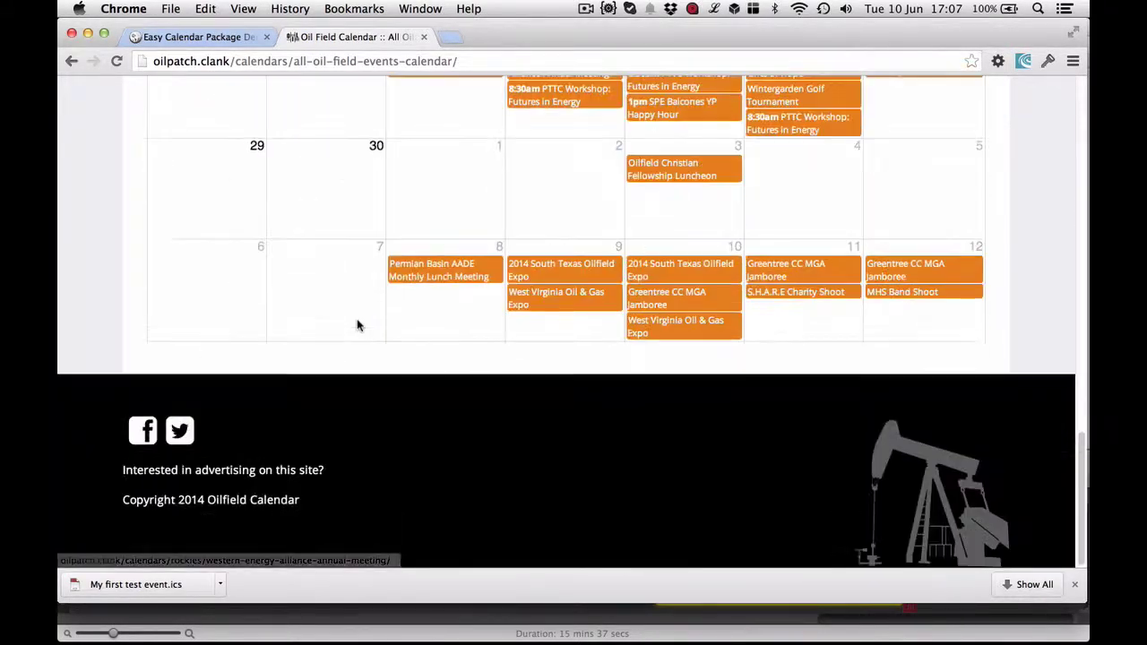
scroll(357, 326, up, 15)
Advance the calendar to August 2014 and open The Par-Tee Partnership Golf Tournament event on July 31.
click(204, 342)
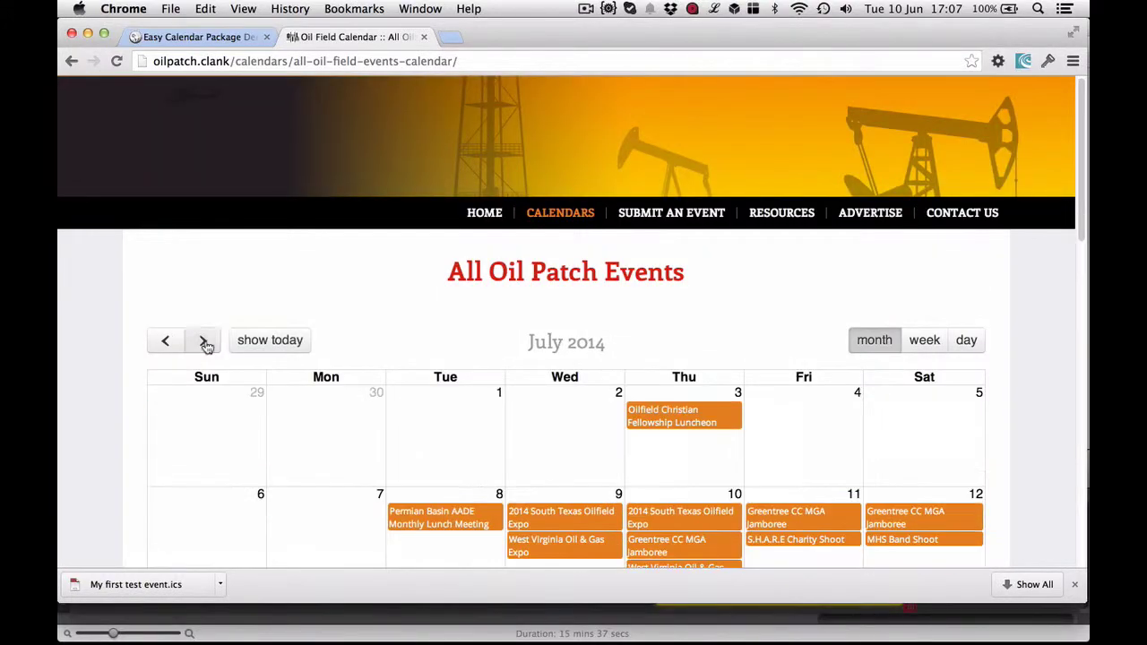
click(205, 341)
scroll(364, 332, down, 5)
mouse_move(659, 315)
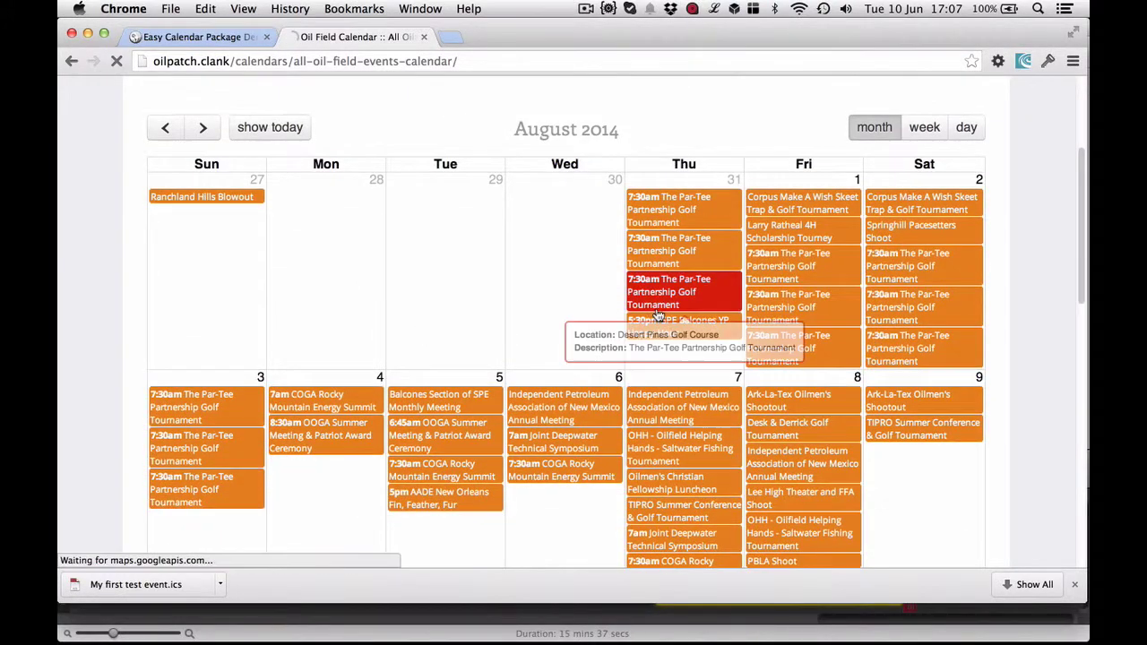
Examine the golf tournament's multiple dates, location, contact and map on its event page.
scroll(538, 308, down, 2)
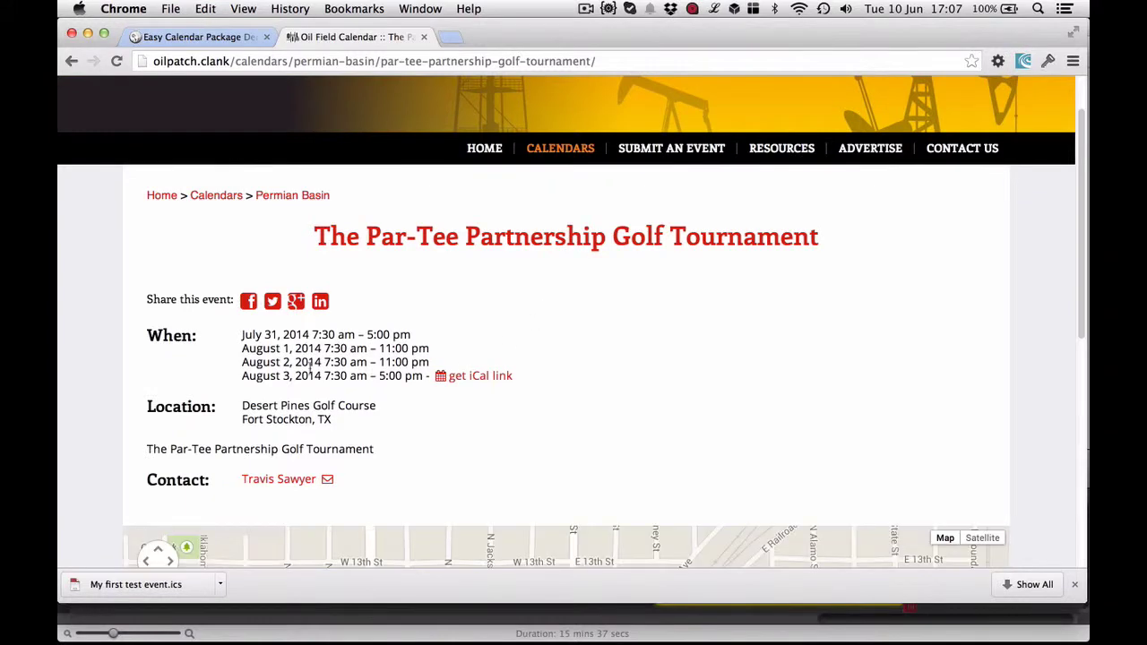
scroll(706, 318, down, 3)
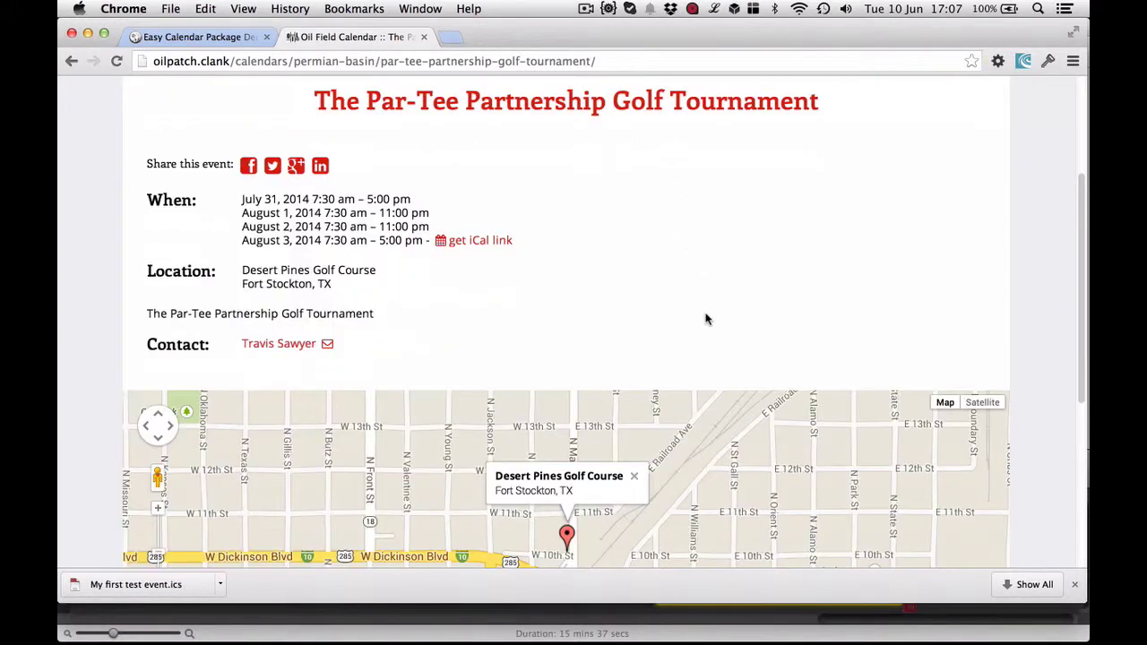
scroll(706, 319, down, 2)
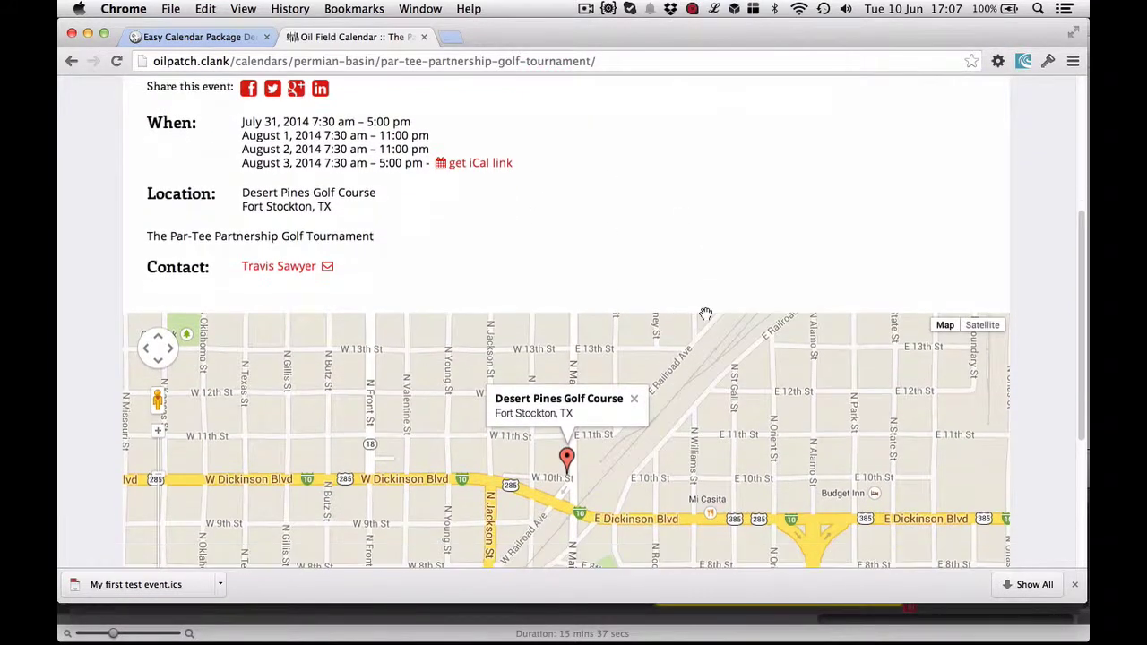
scroll(706, 319, up, 6)
Return to the Easy Calendar Package Demo site and highlight the When line of "A second event".
click(206, 37)
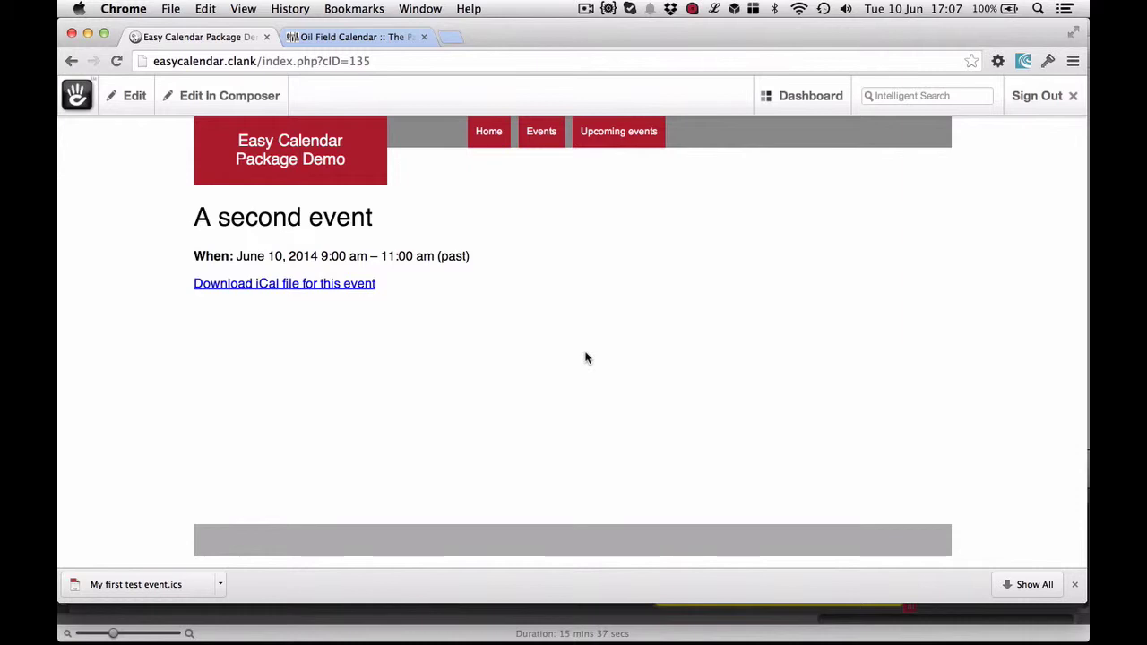
drag(485, 259, 176, 255)
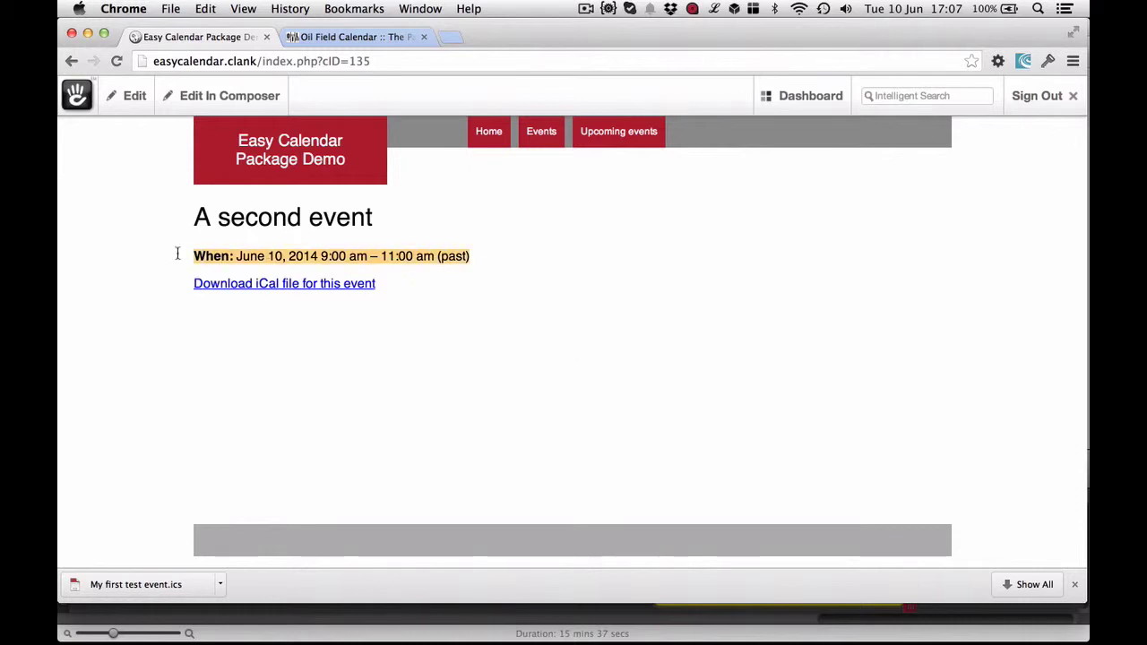